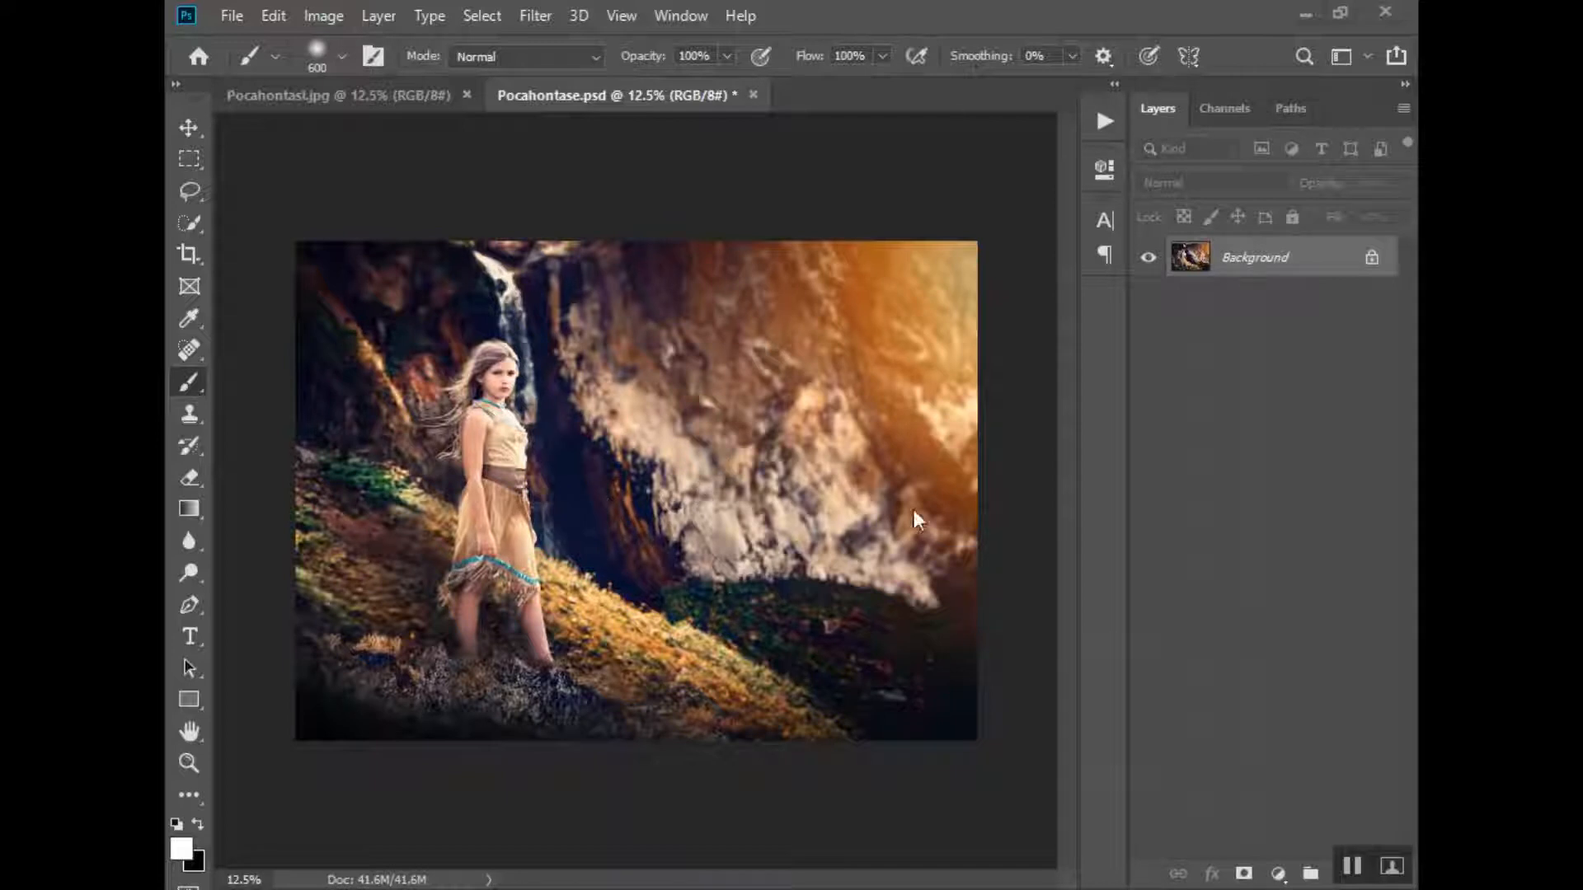
# - Place the Leaves29 image from the Leaf Overlays folder into the document as an embedded layer
pyautogui.click(228, 16)
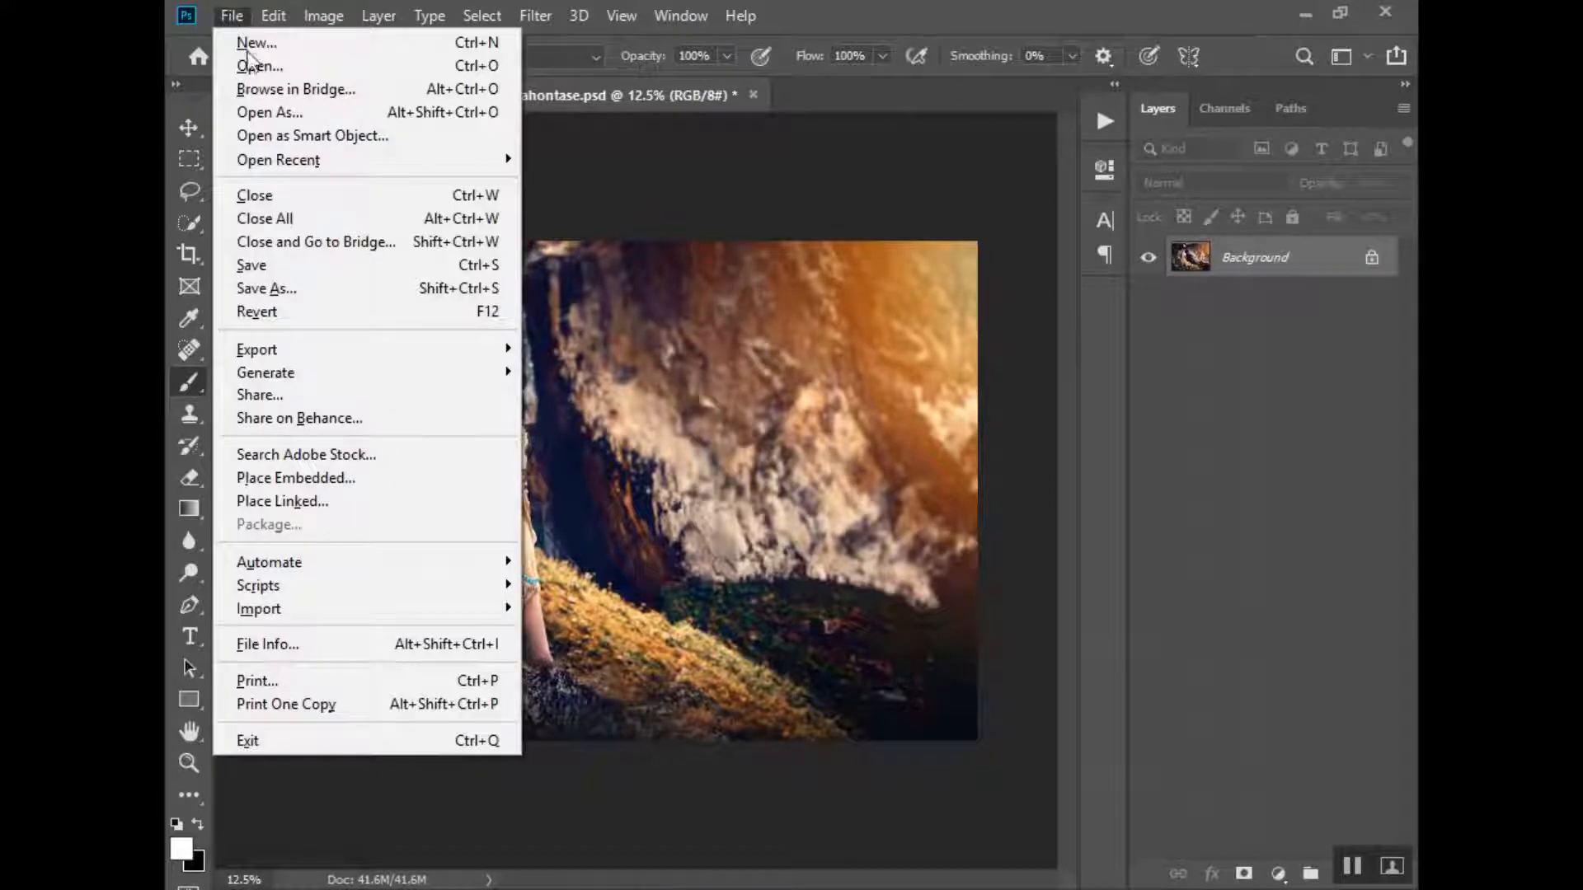
pyautogui.click(302, 478)
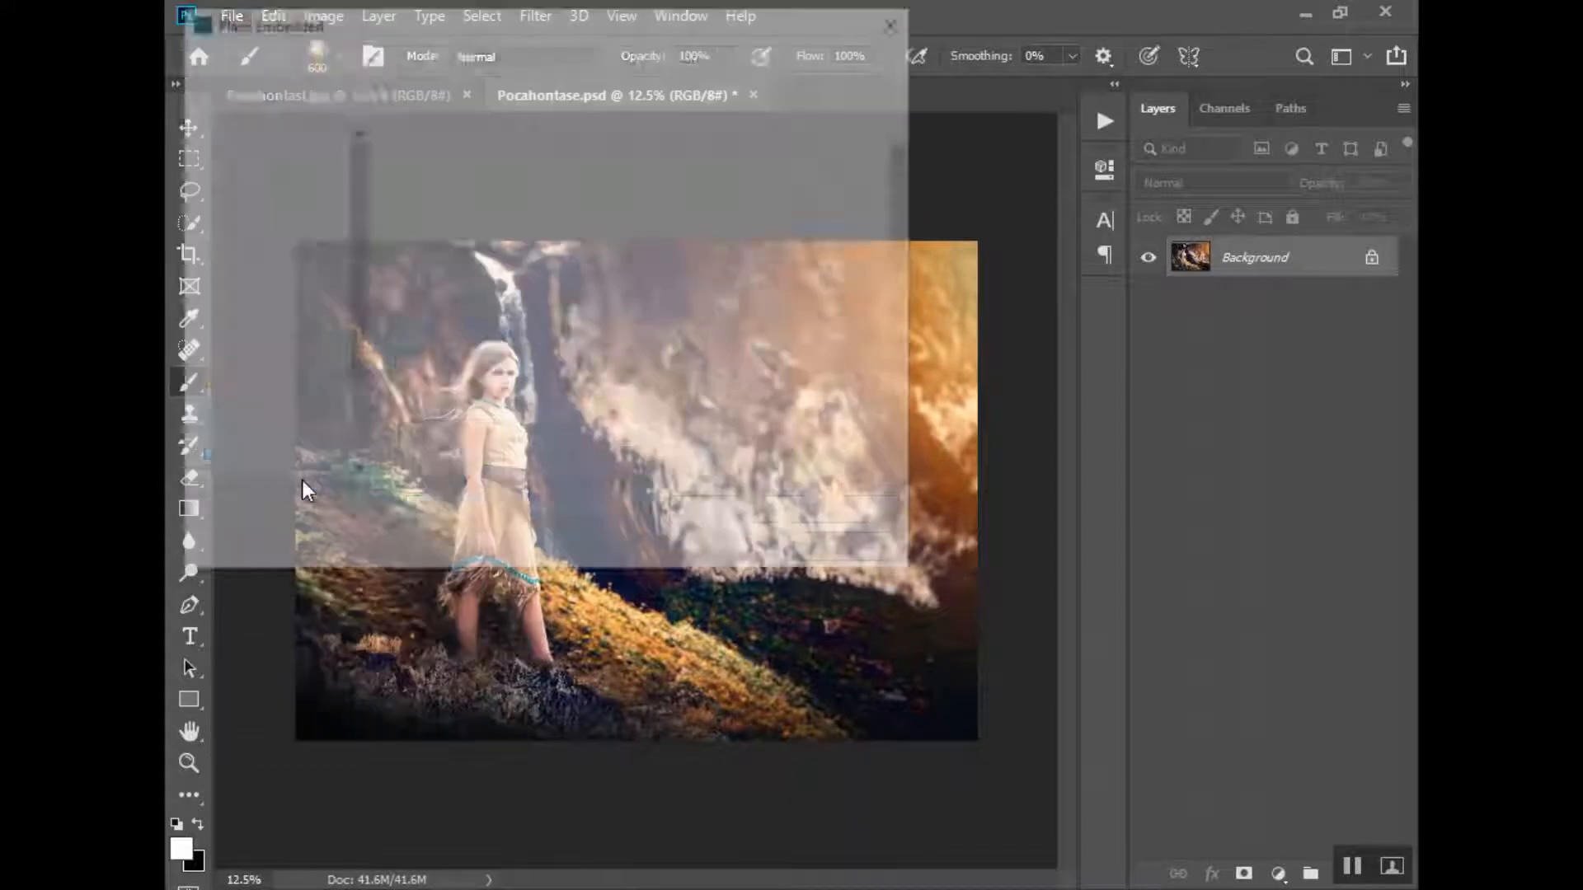
pyautogui.scroll(-2, 297, 427)
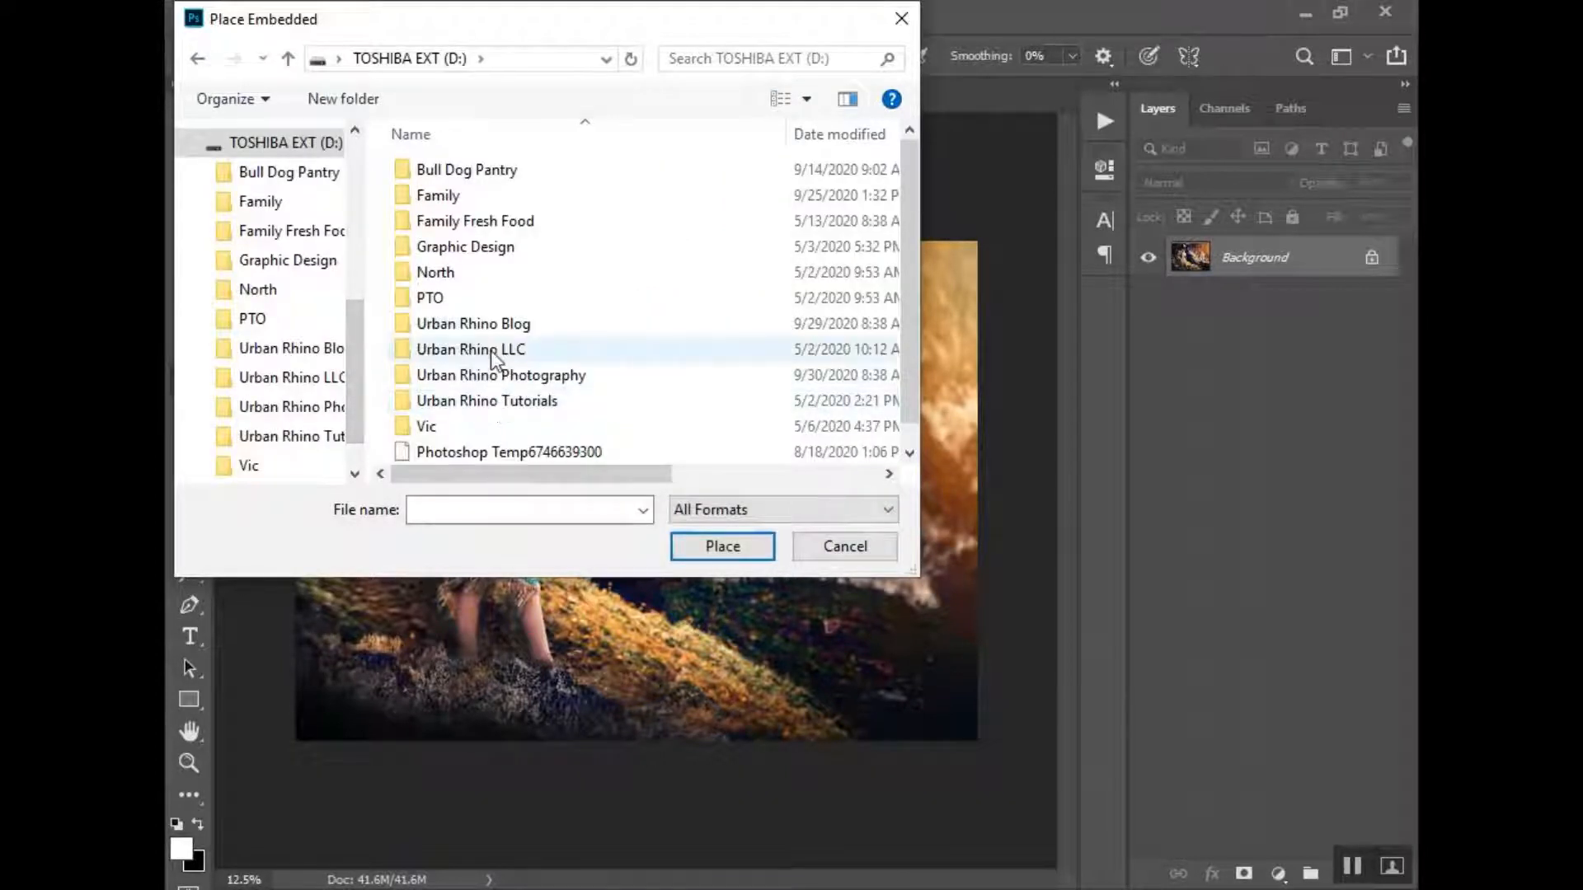
pyautogui.doubleClick(491, 401)
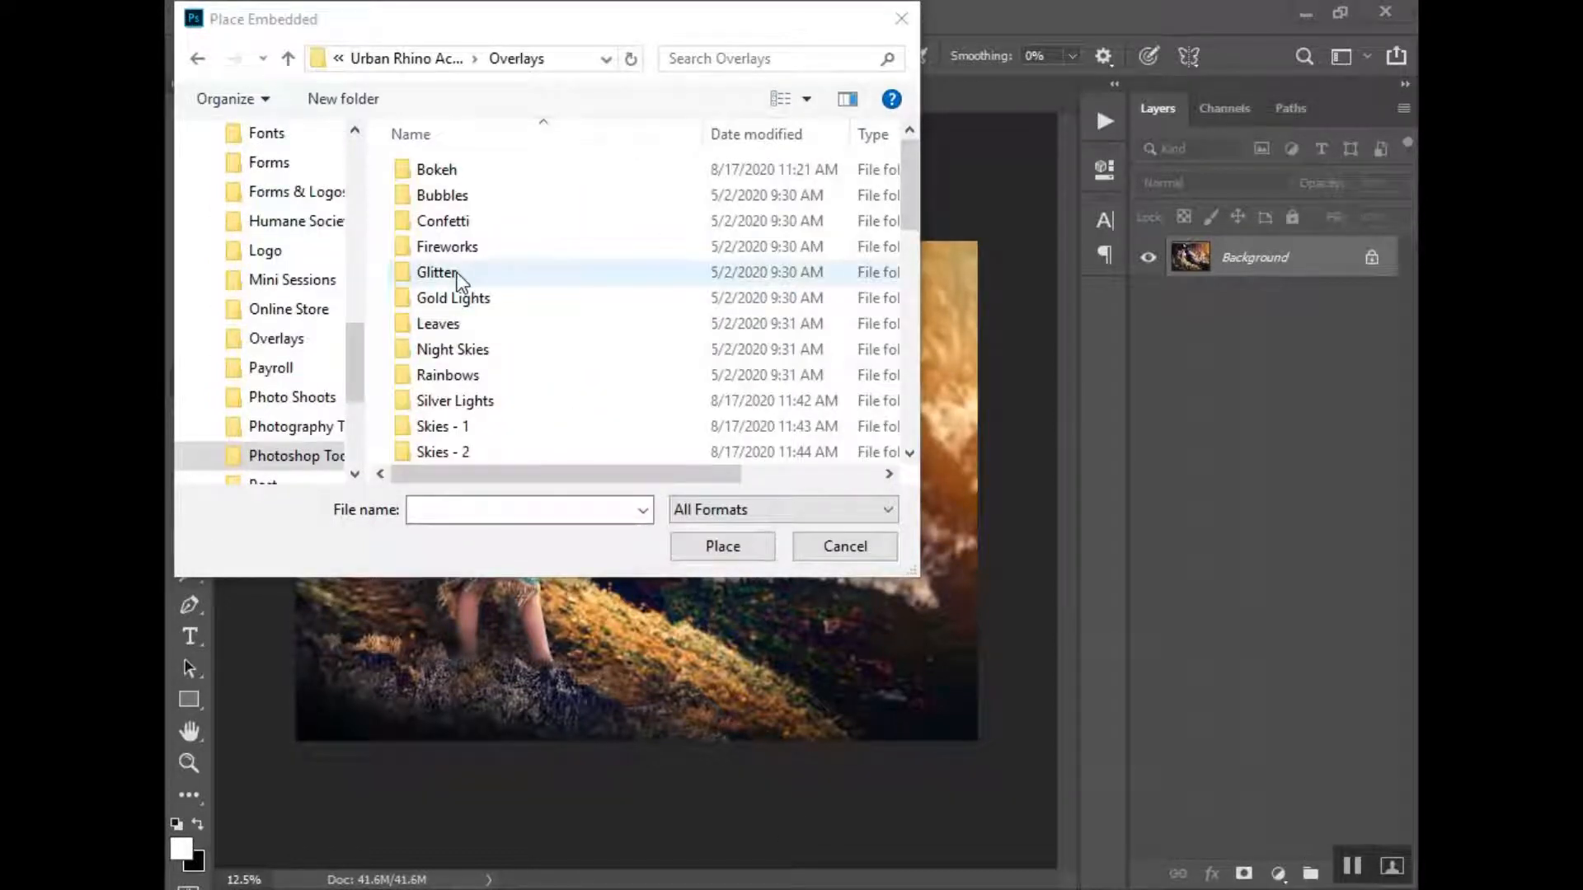
pyautogui.doubleClick(449, 326)
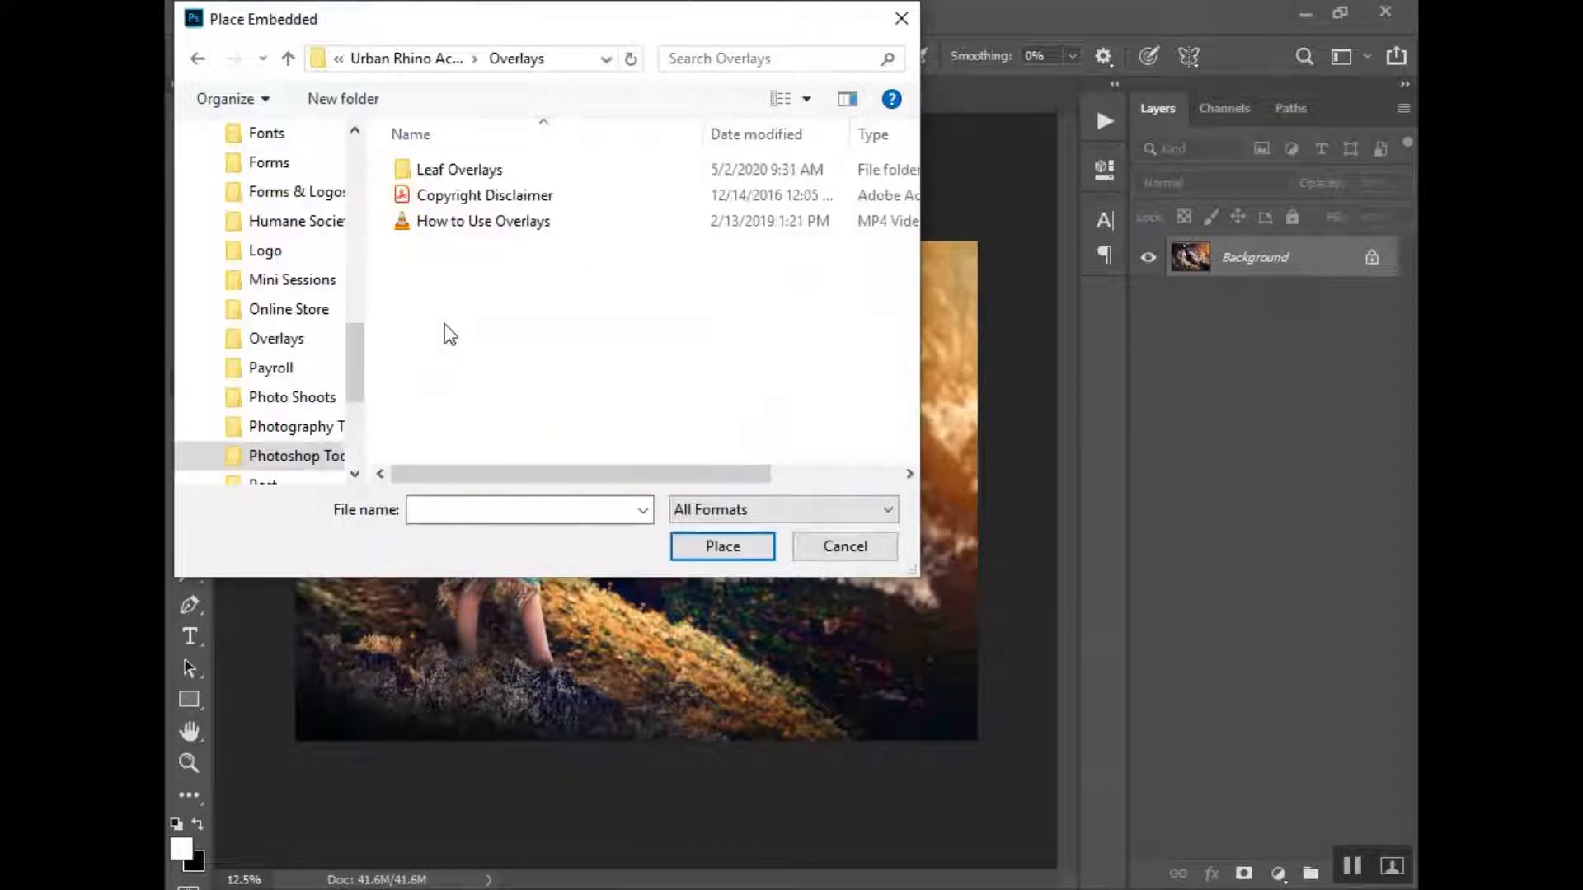
pyautogui.doubleClick(450, 171)
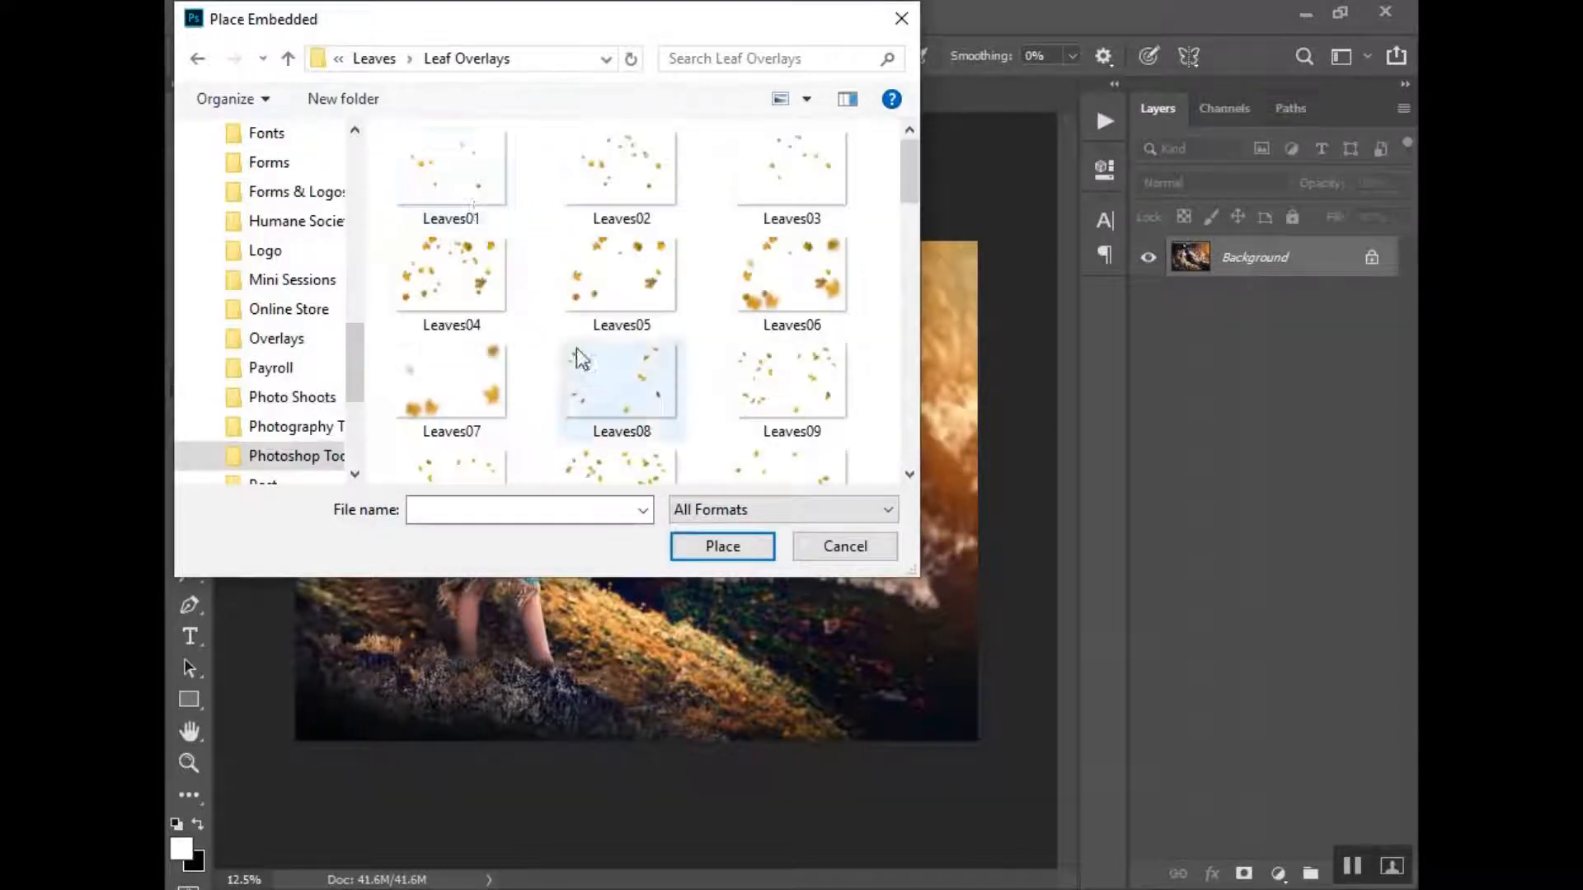
pyautogui.scroll(-5, 577, 355)
pyautogui.scroll(-9, 585, 356)
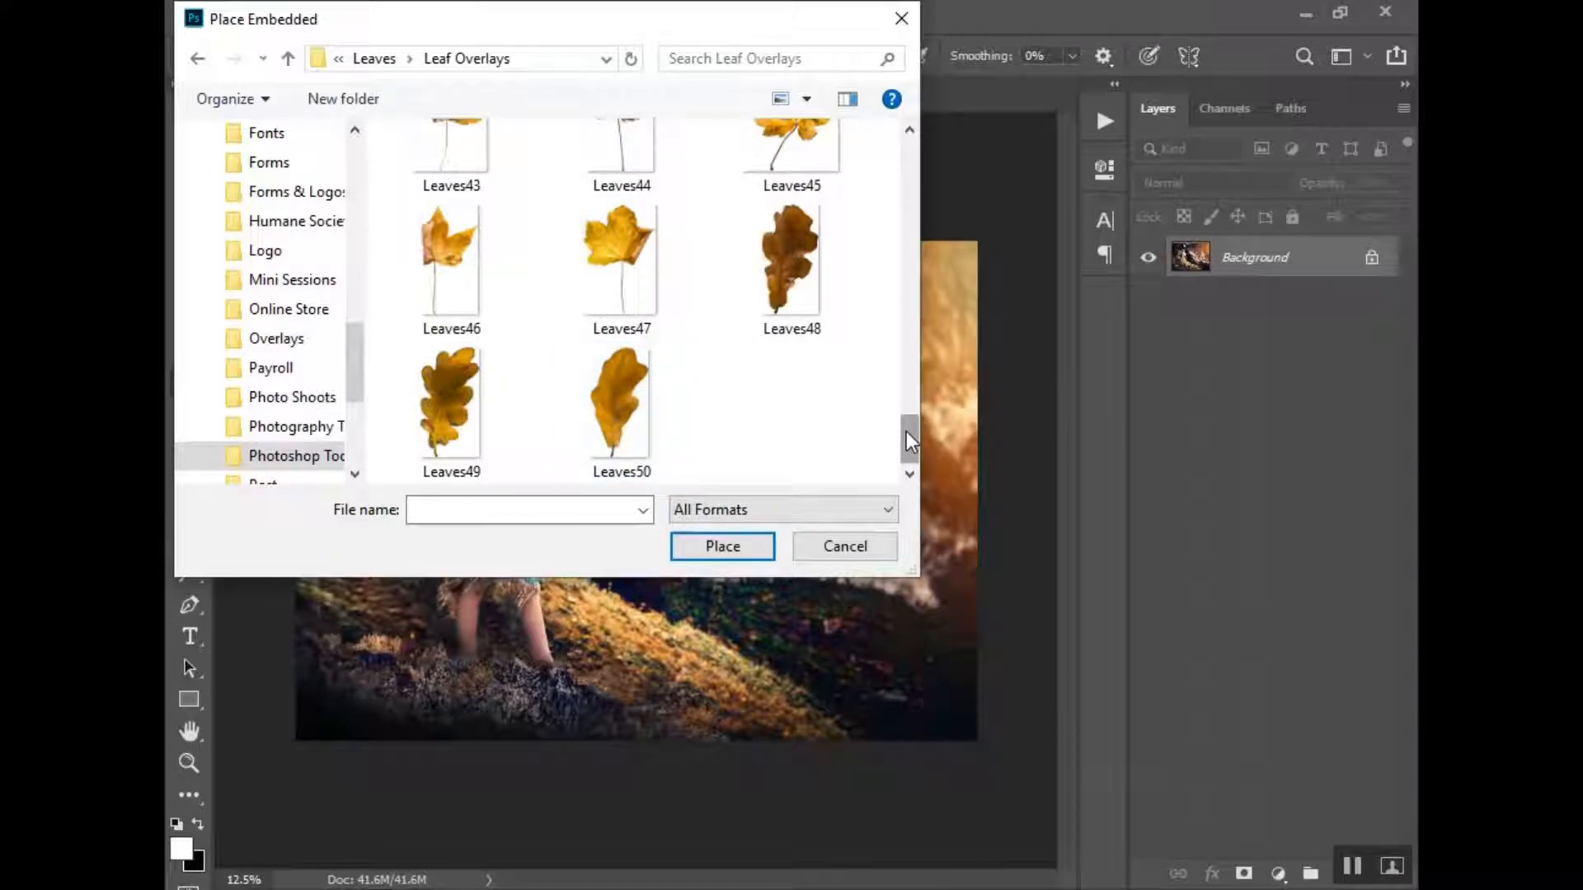
pyautogui.moveTo(907, 432); pyautogui.dragTo(922, 304)
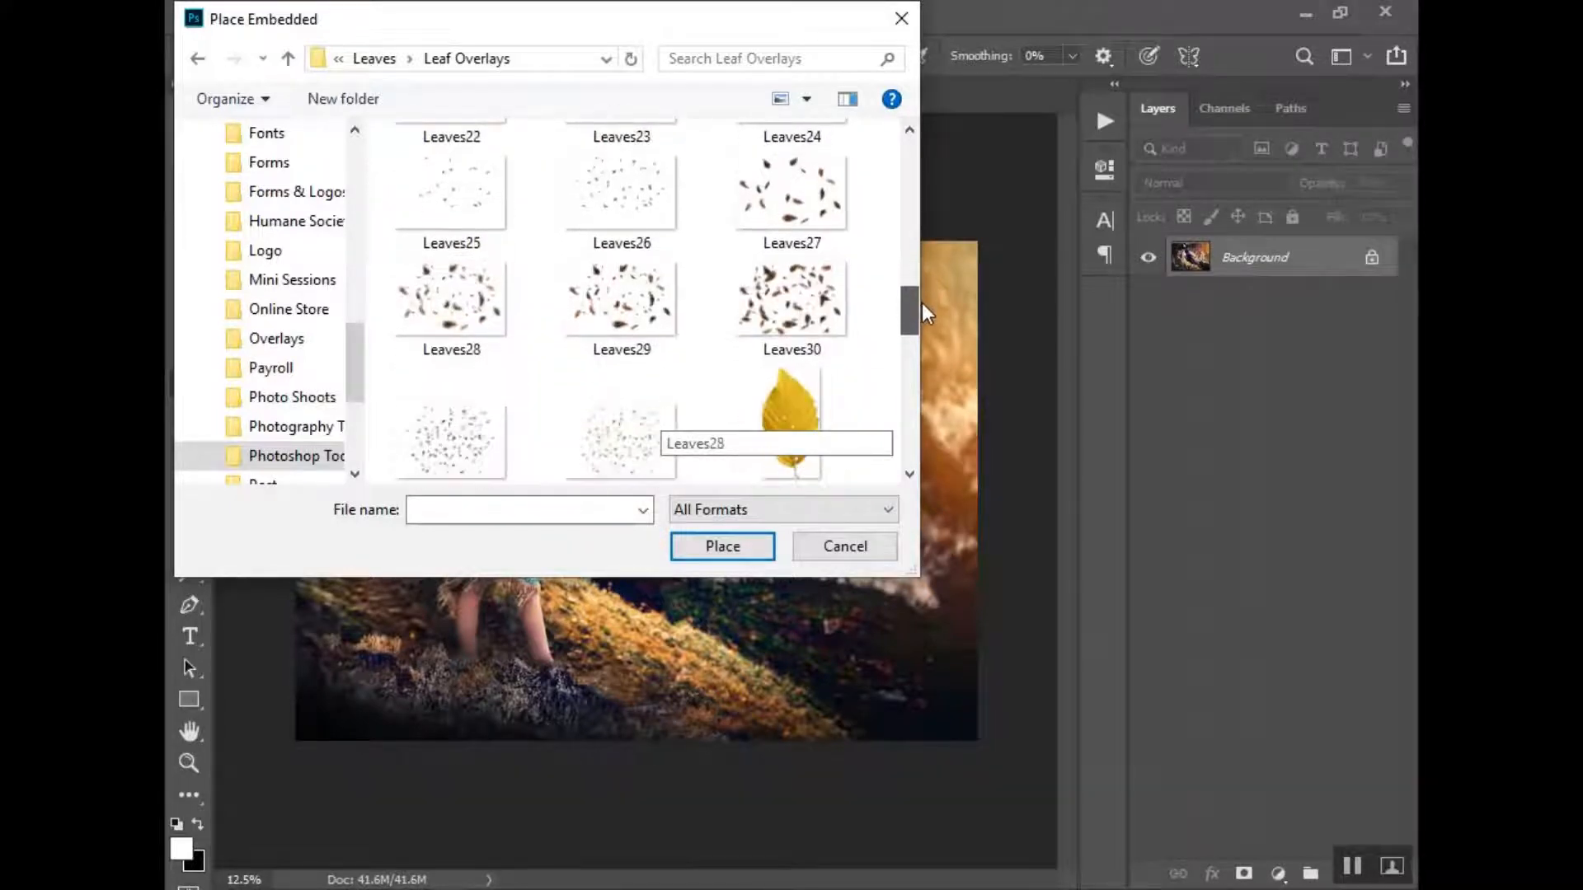
pyautogui.click(612, 320)
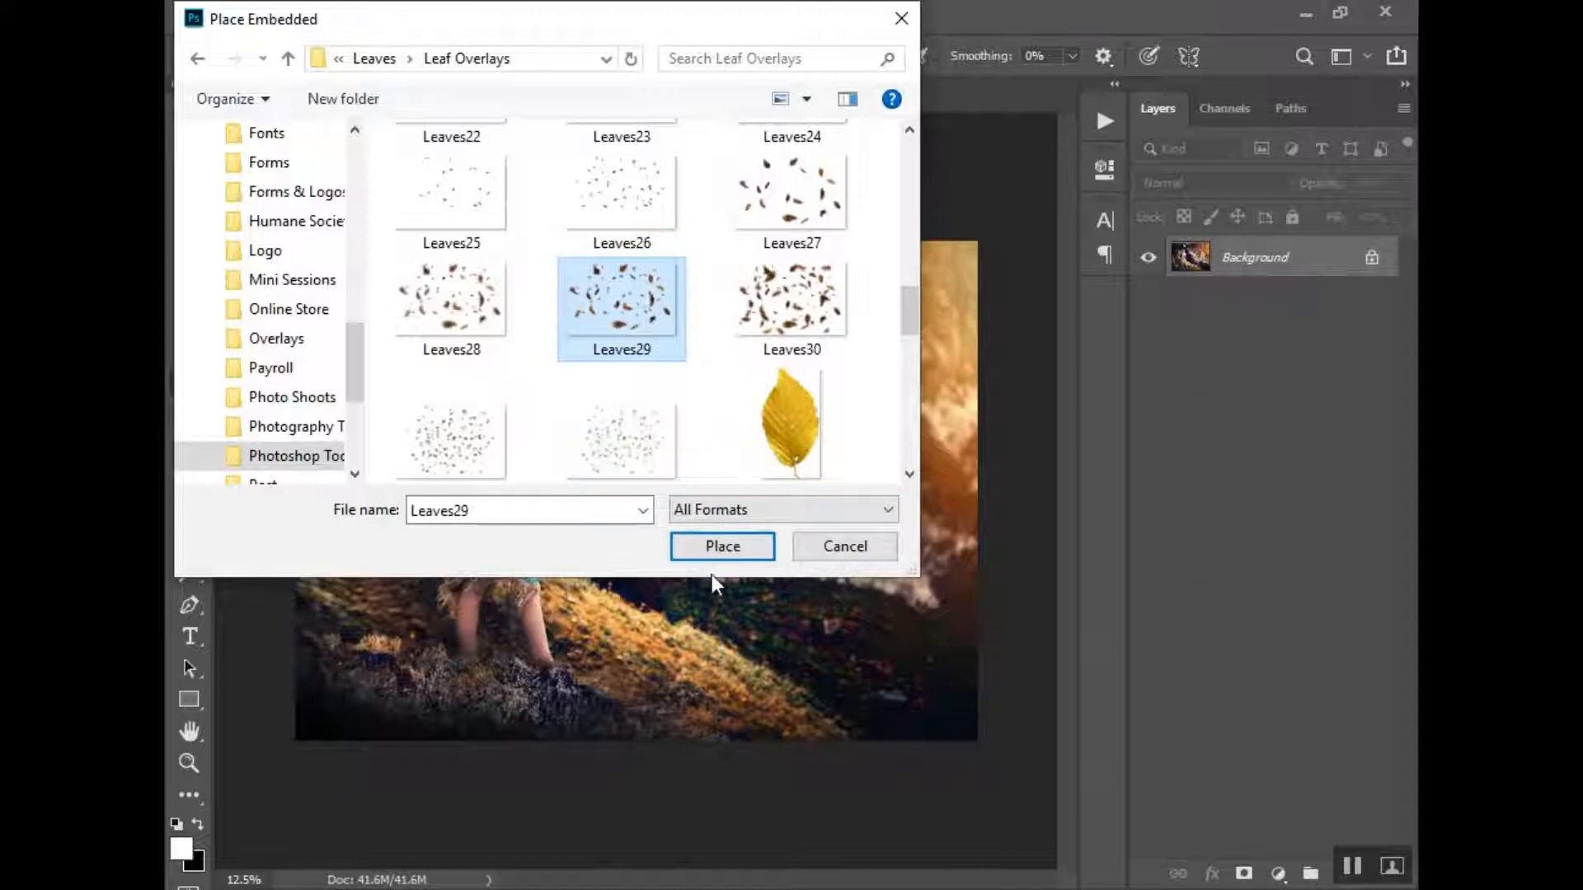
pyautogui.click(722, 556)
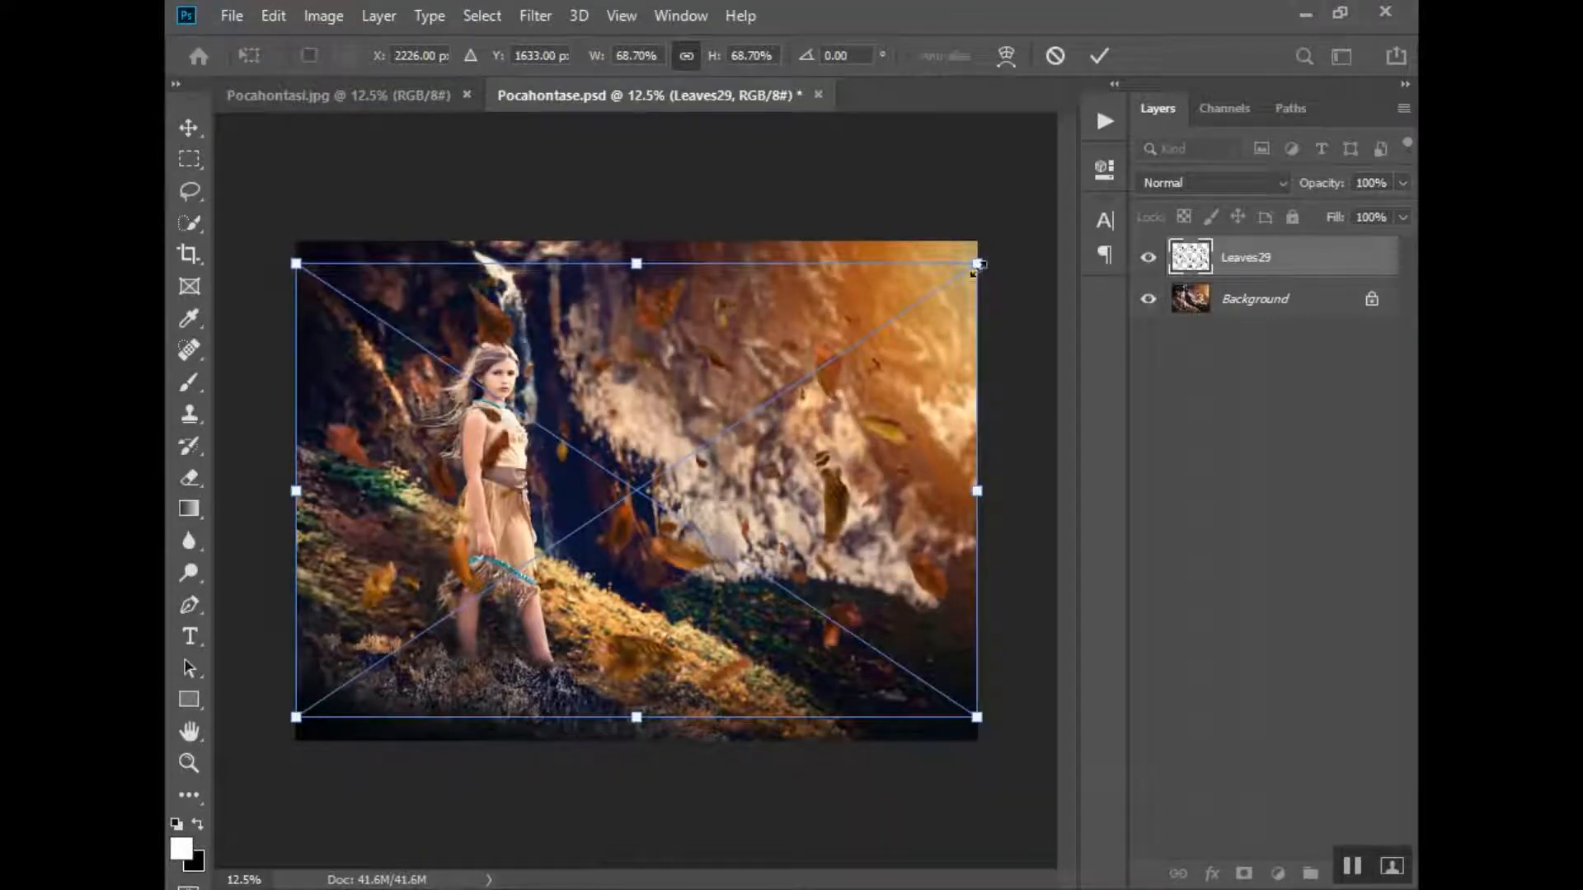
# - Scale the leaves overlay down to about 27.7% and position it over the cliff beside the girl
pyautogui.moveTo(977, 264); pyautogui.dragTo(799, 388)
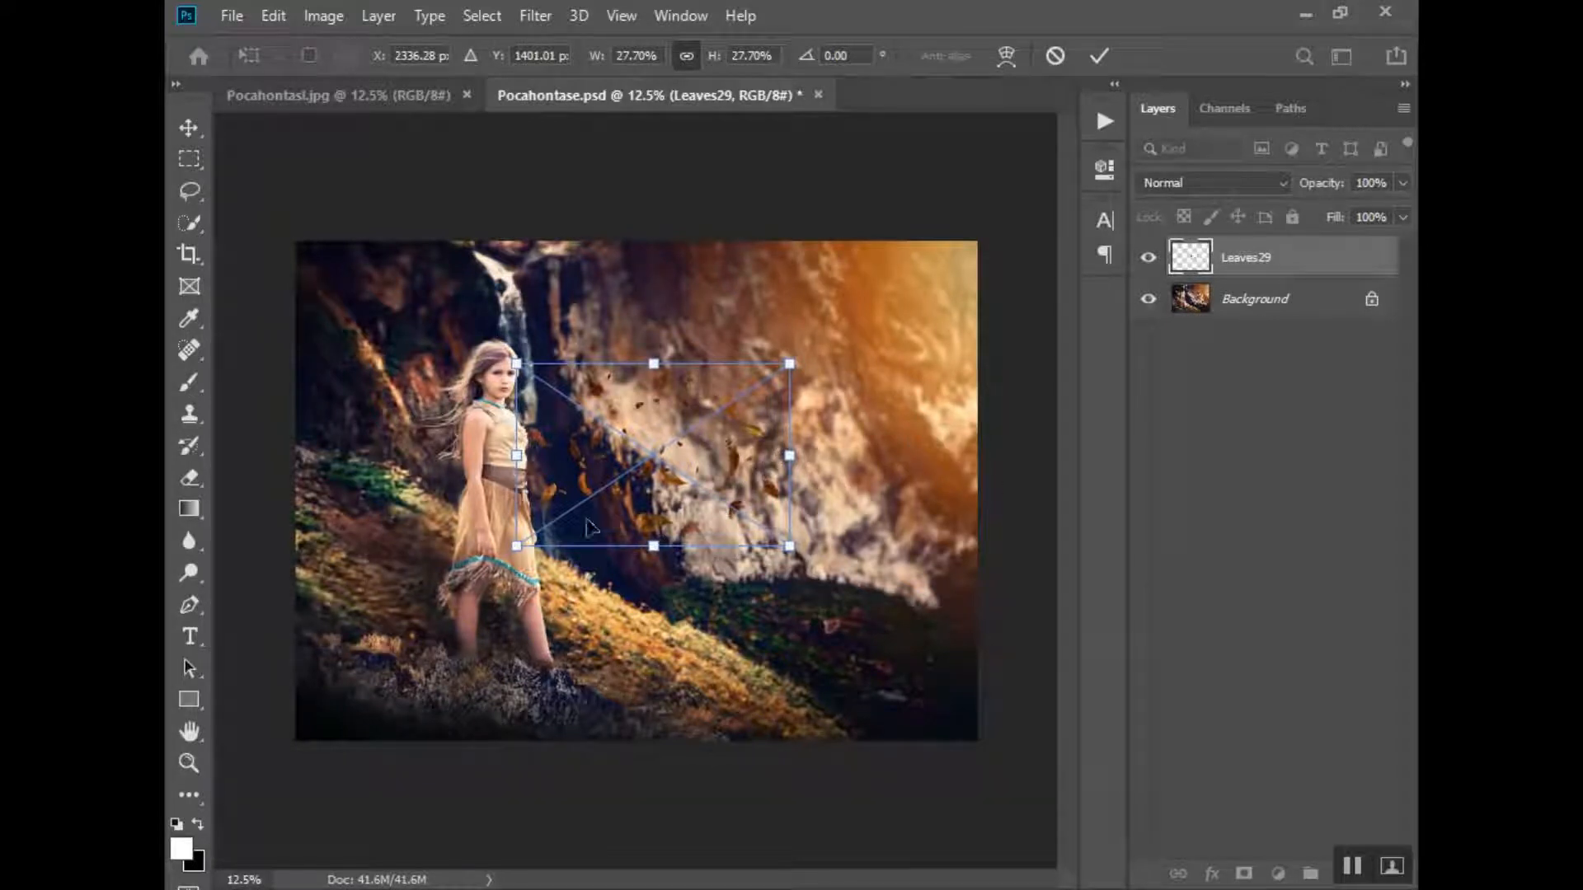
pyautogui.moveTo(756, 454); pyautogui.dragTo(750, 435)
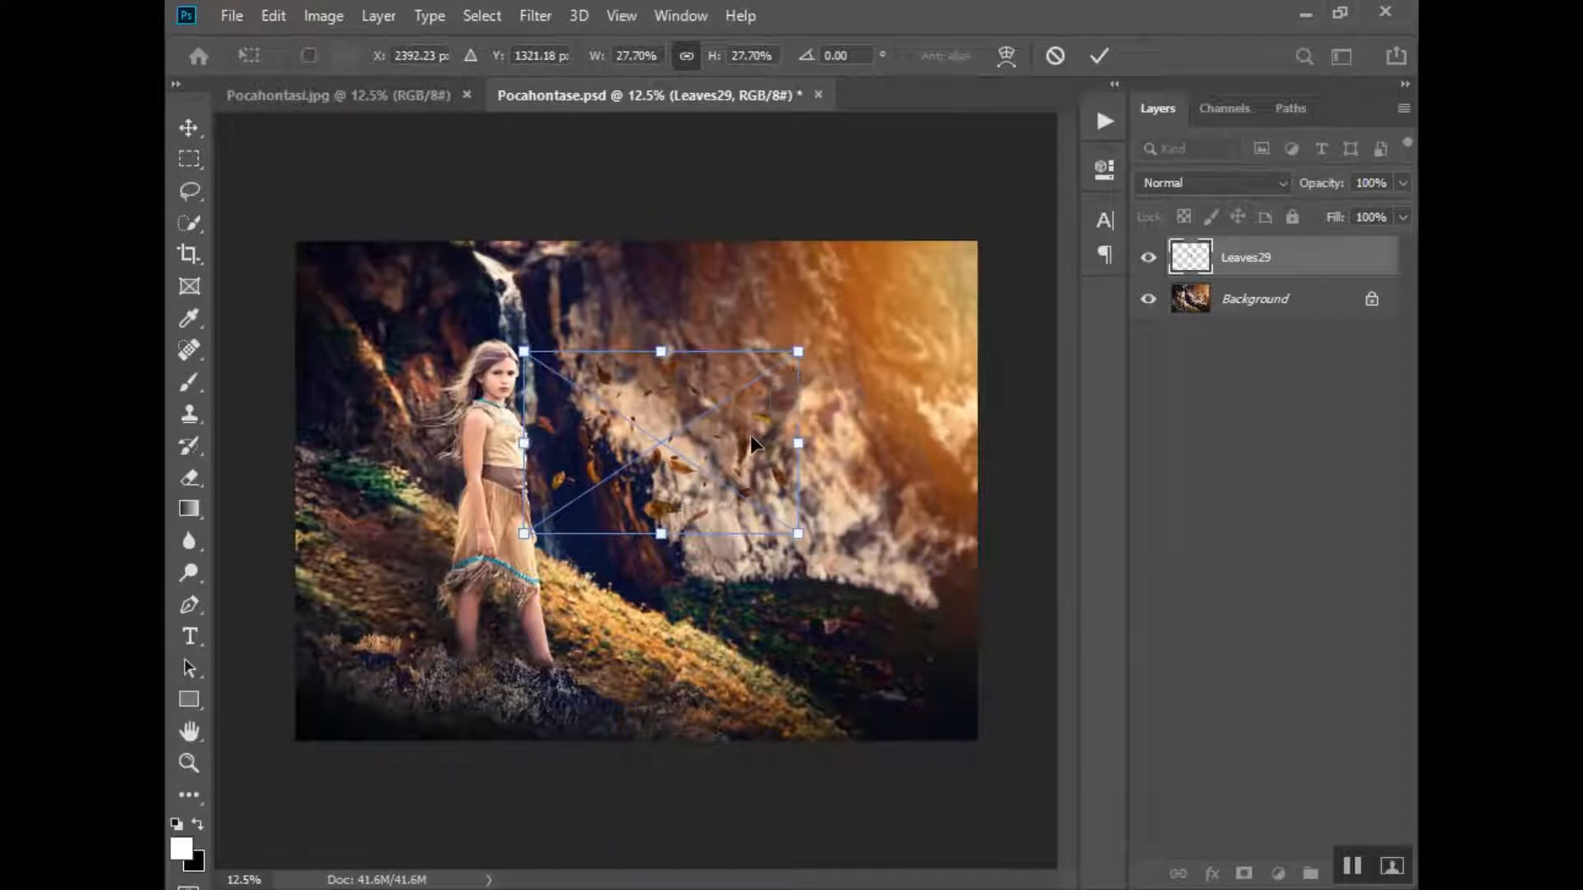
pyautogui.press('b')
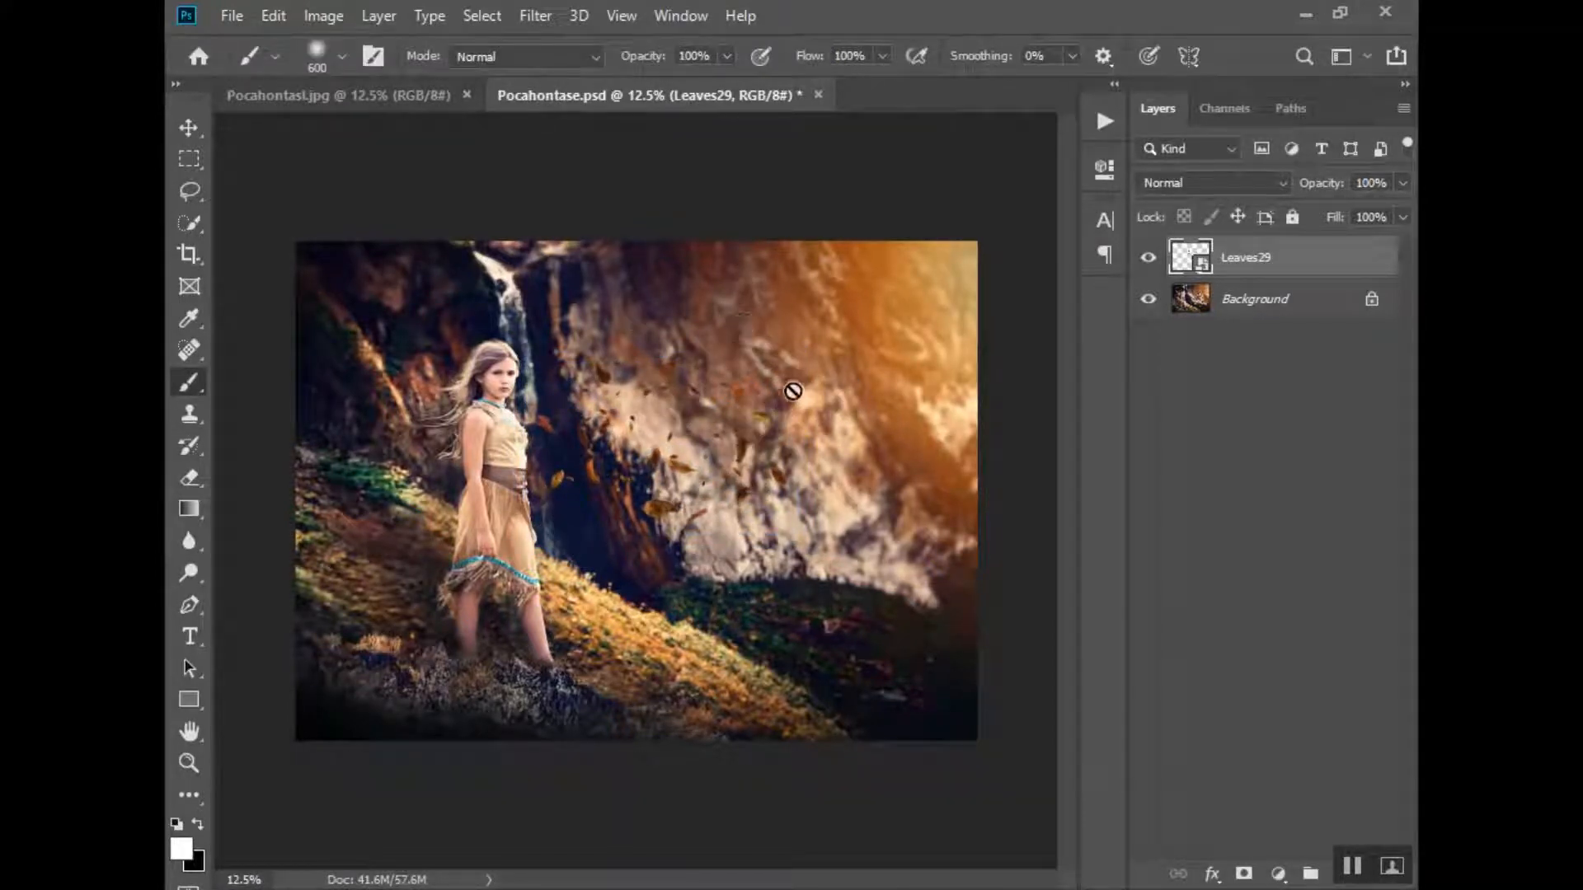
# - Apply a Brightness/Contrast adjustment to the leaves layer with brightness set to 73
pyautogui.click(322, 16)
pyautogui.moveTo(356, 82)
pyautogui.click(635, 80)
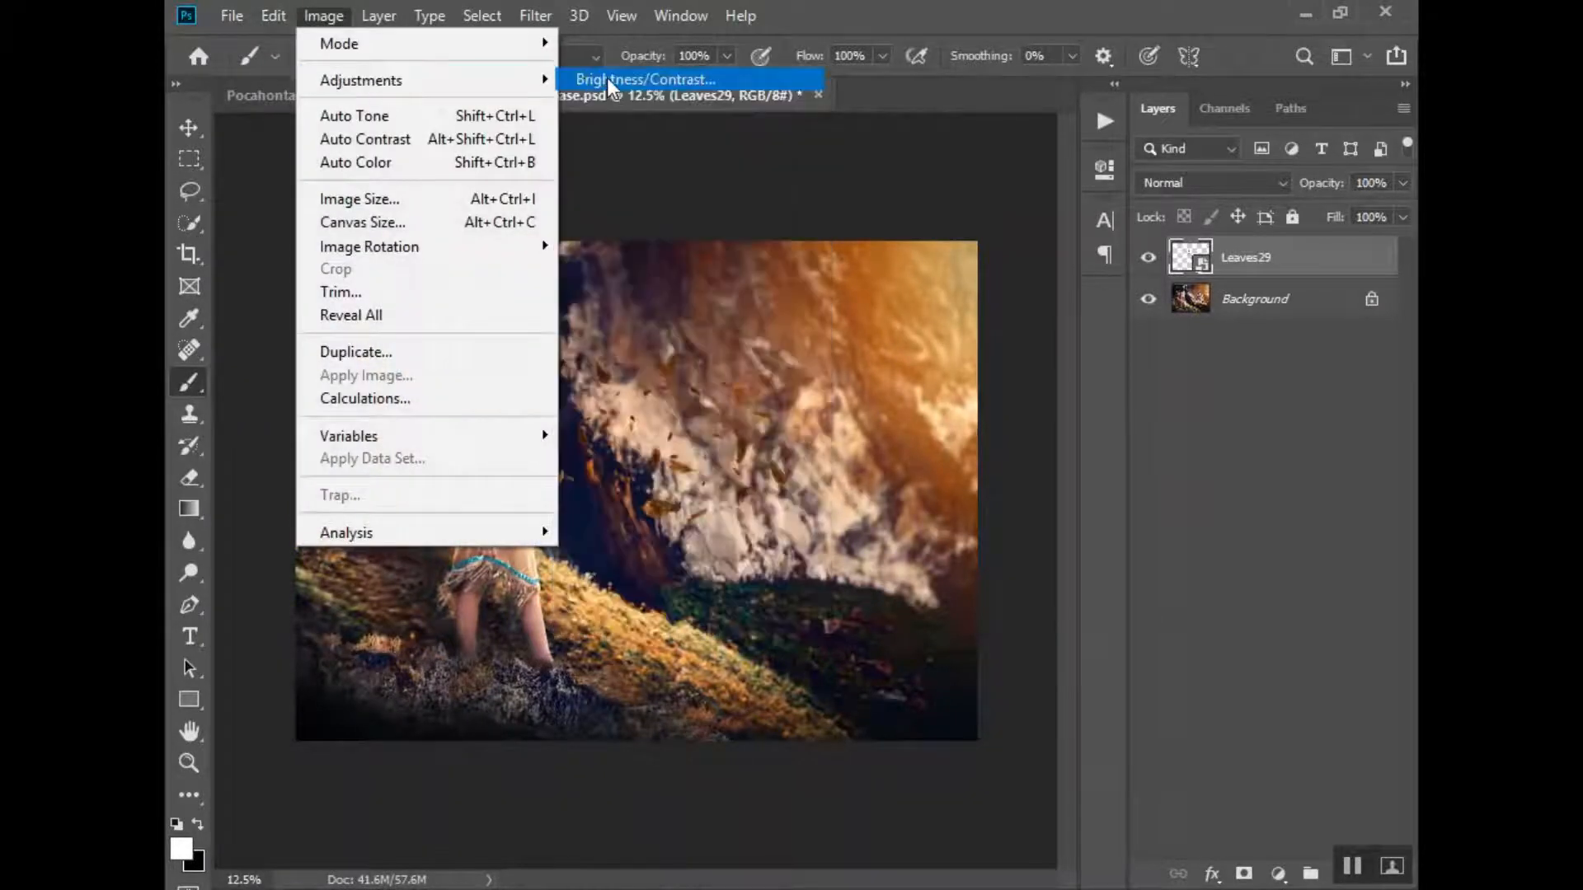
pyautogui.moveTo(907, 437); pyautogui.dragTo(1031, 387)
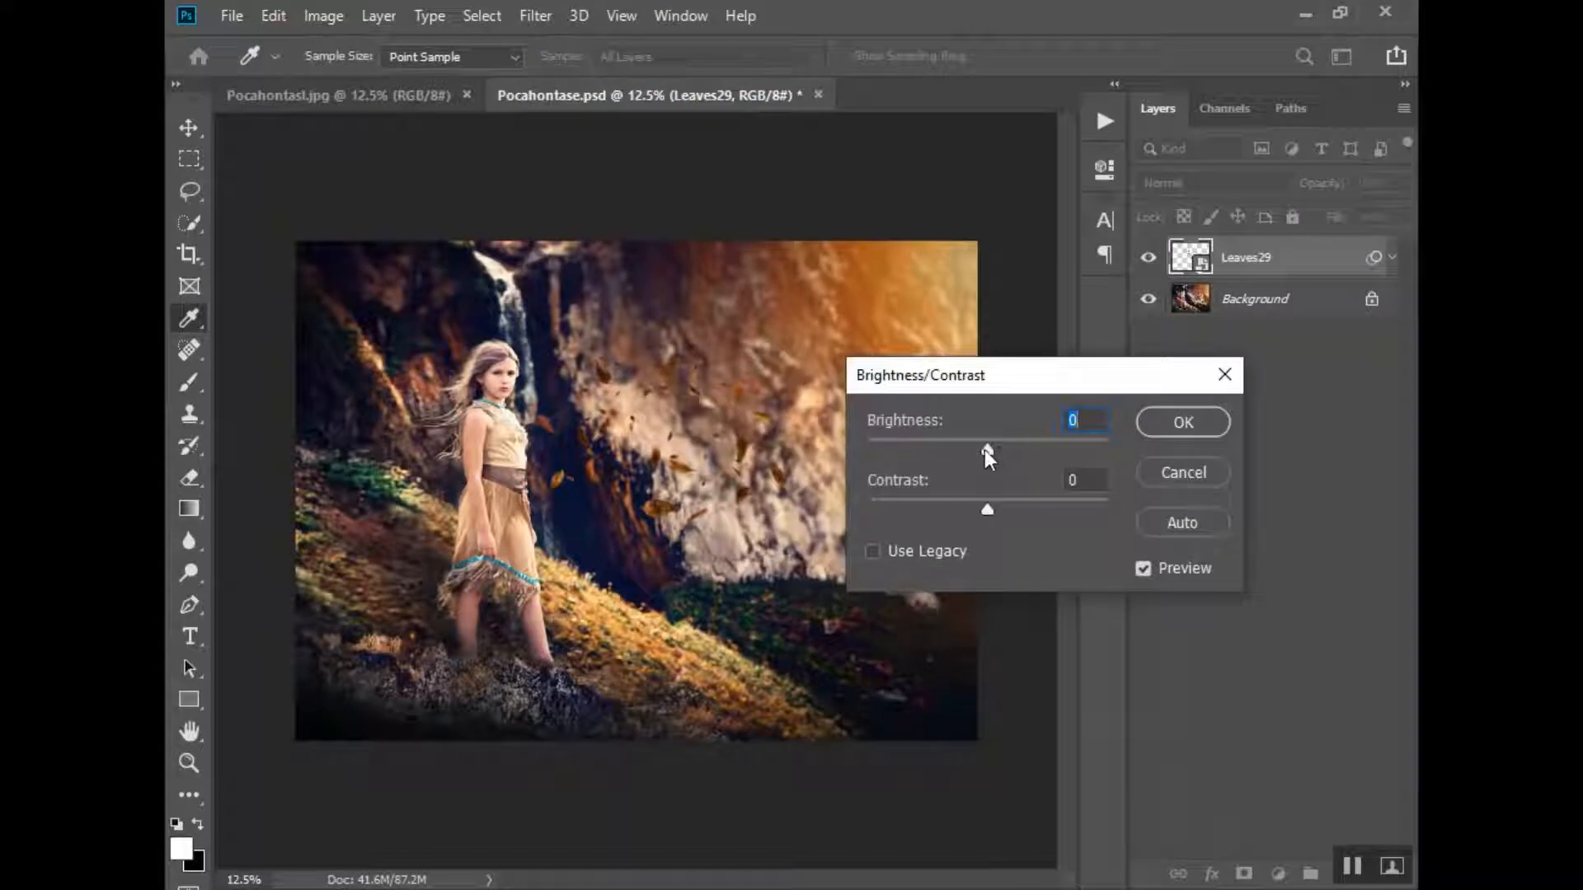
pyautogui.moveTo(984, 449); pyautogui.dragTo(1048, 453)
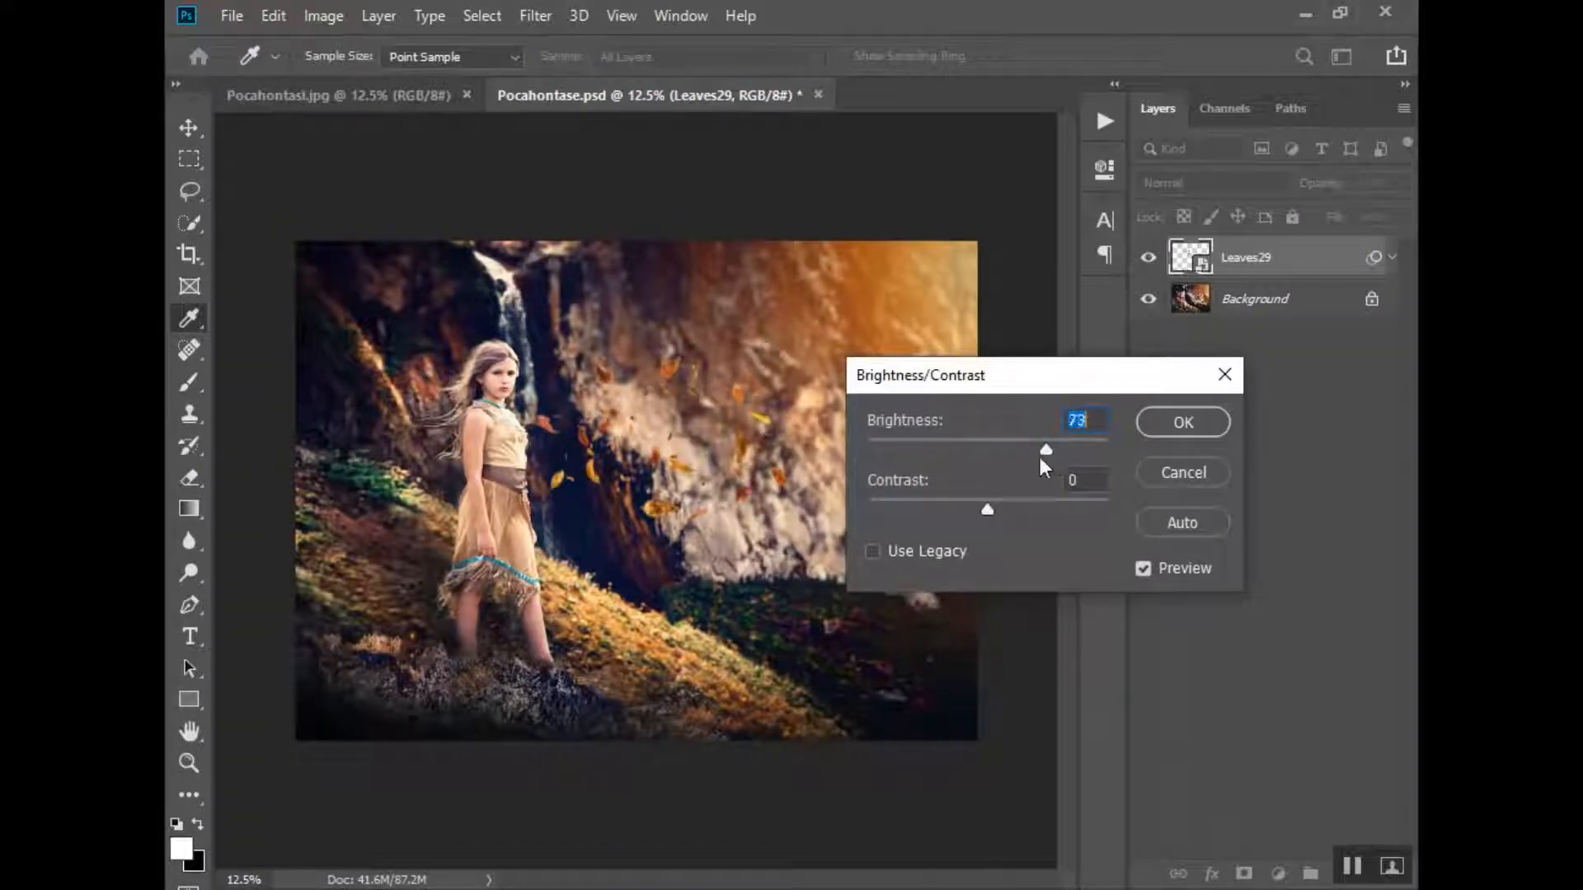
pyautogui.moveTo(989, 509); pyautogui.dragTo(995, 508)
pyautogui.click(1163, 423)
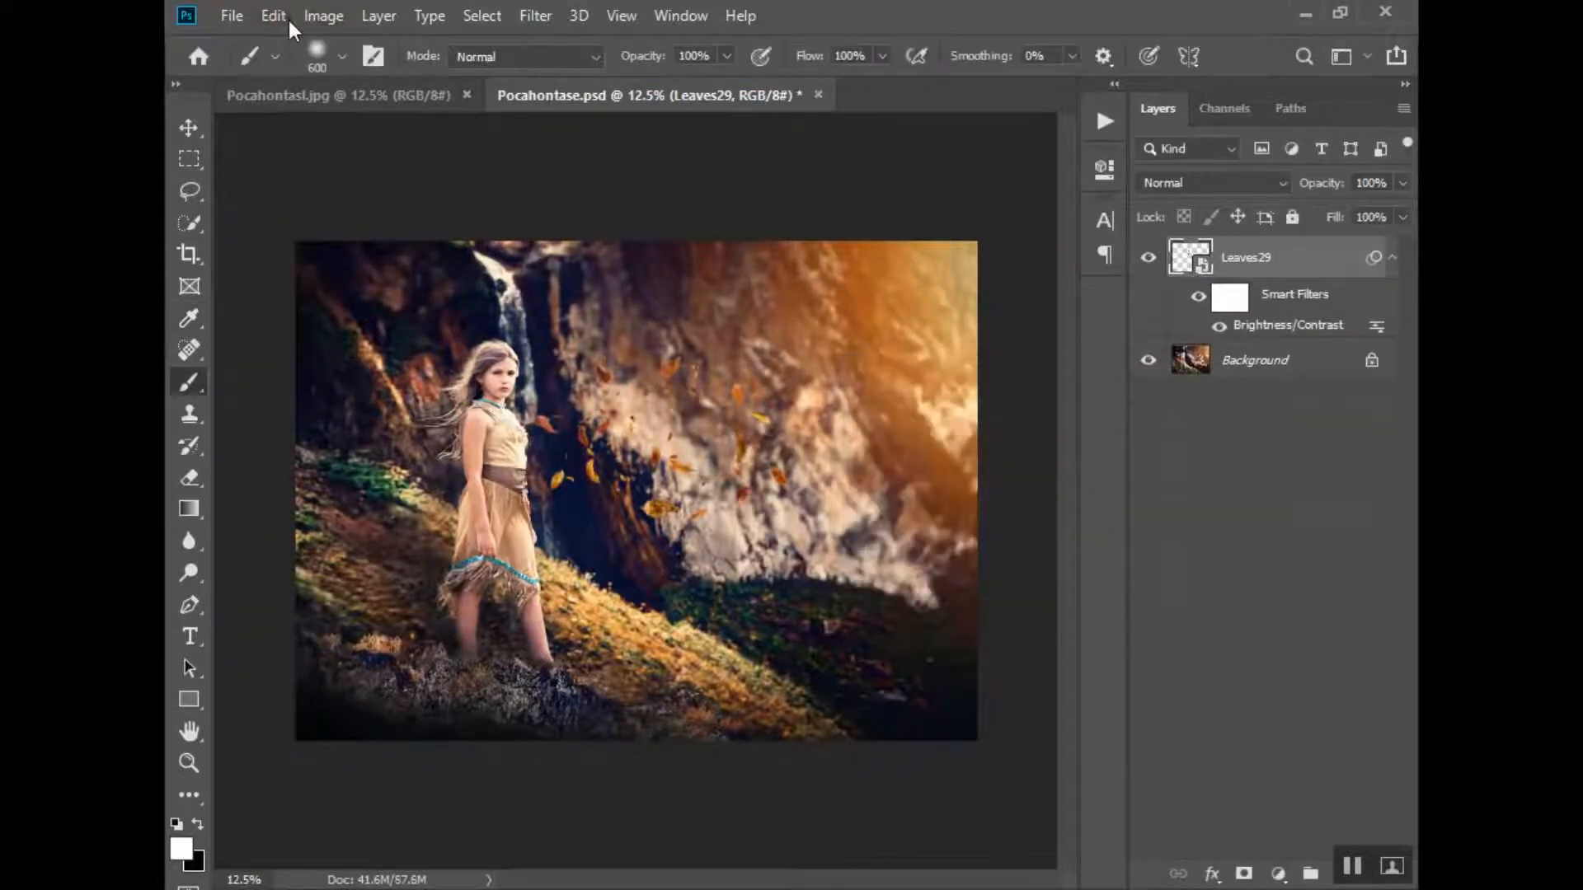
# - Apply a Hue/Saturation adjustment to the leaves layer with saturation set to +35
pyautogui.click(307, 14)
pyautogui.moveTo(423, 80)
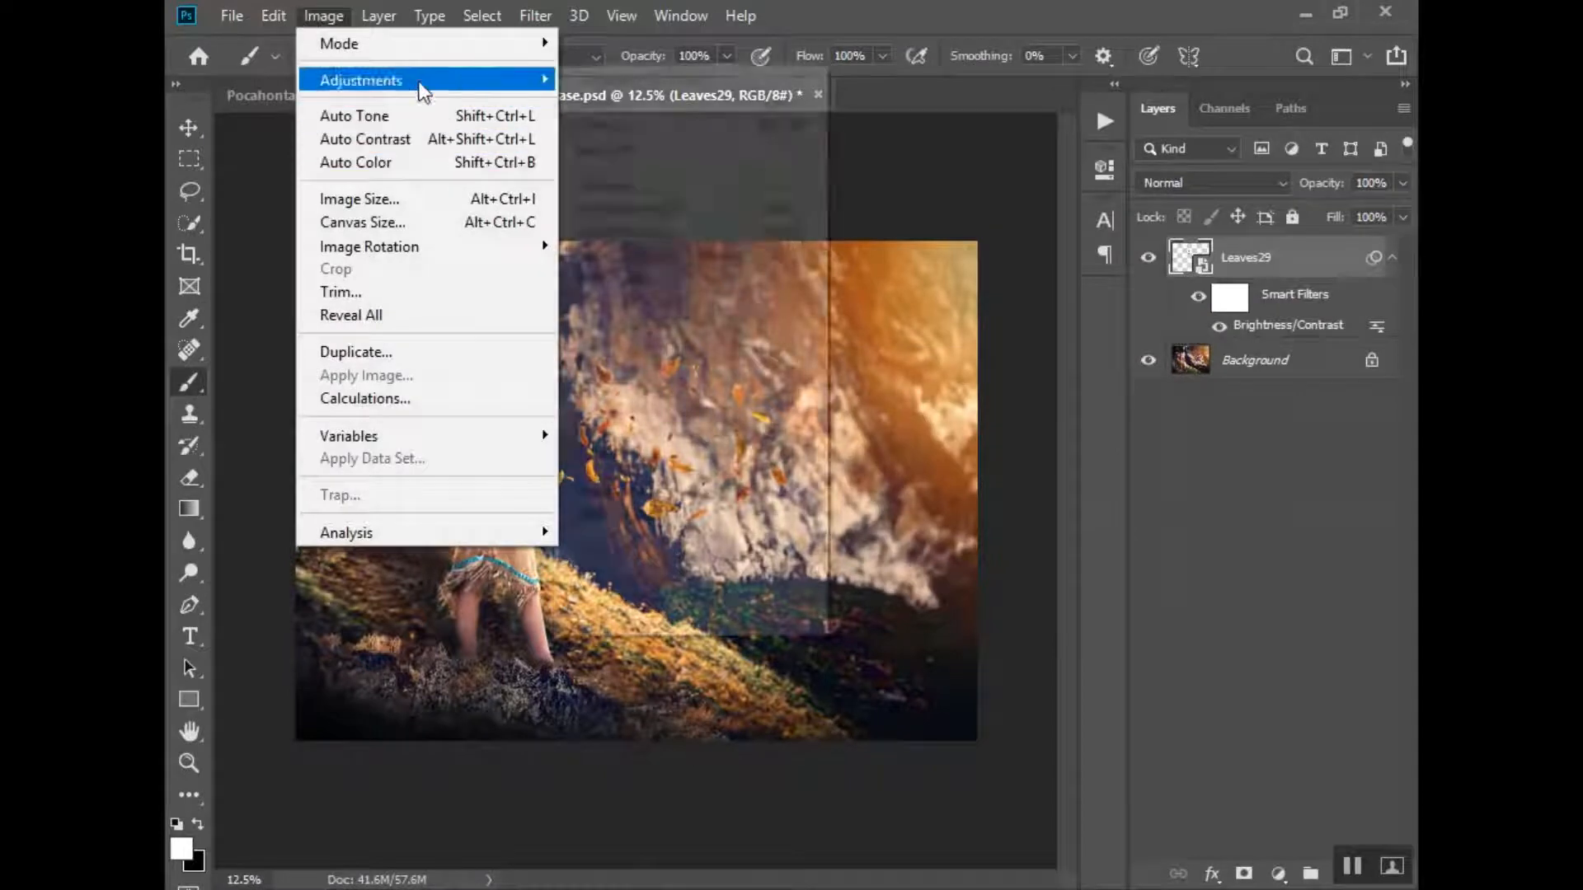
pyautogui.click(631, 208)
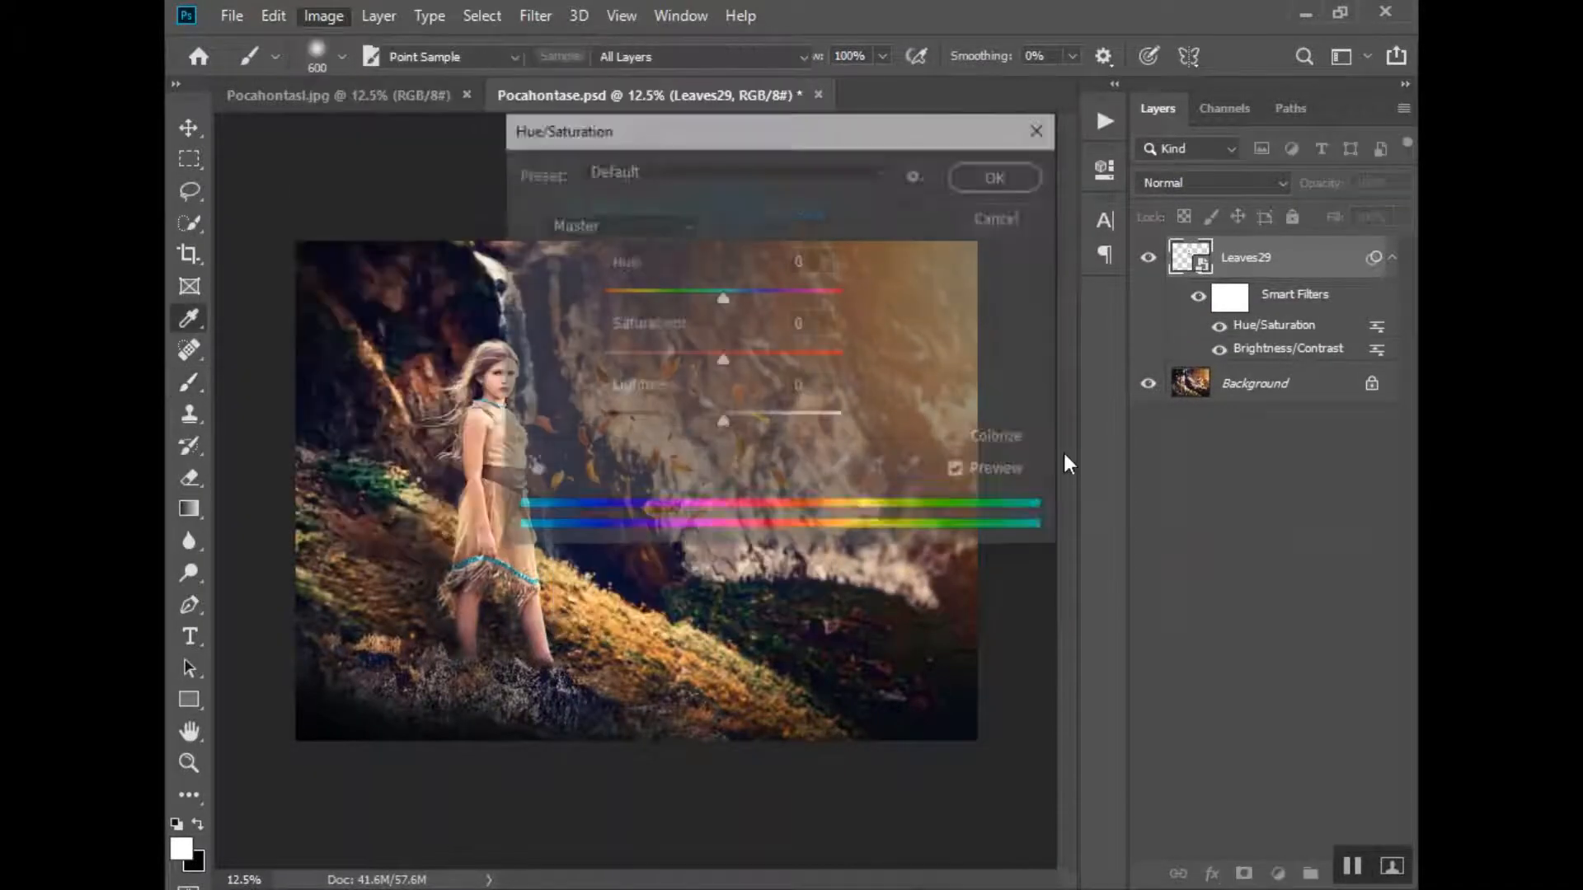
pyautogui.moveTo(656, 151); pyautogui.dragTo(1027, 165)
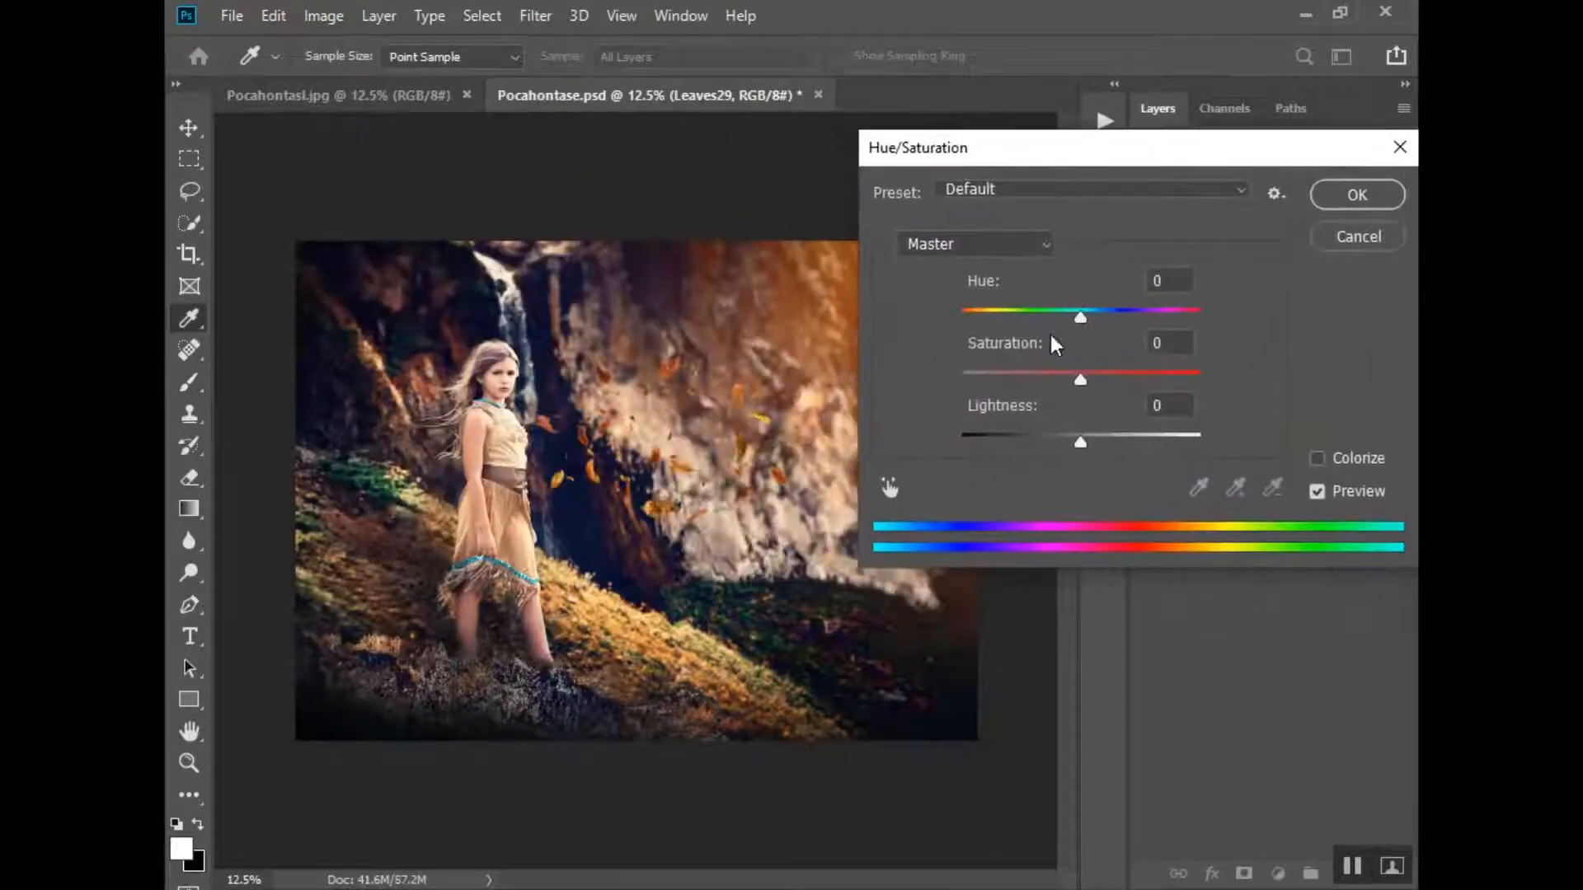
pyautogui.moveTo(1078, 379); pyautogui.dragTo(1123, 373)
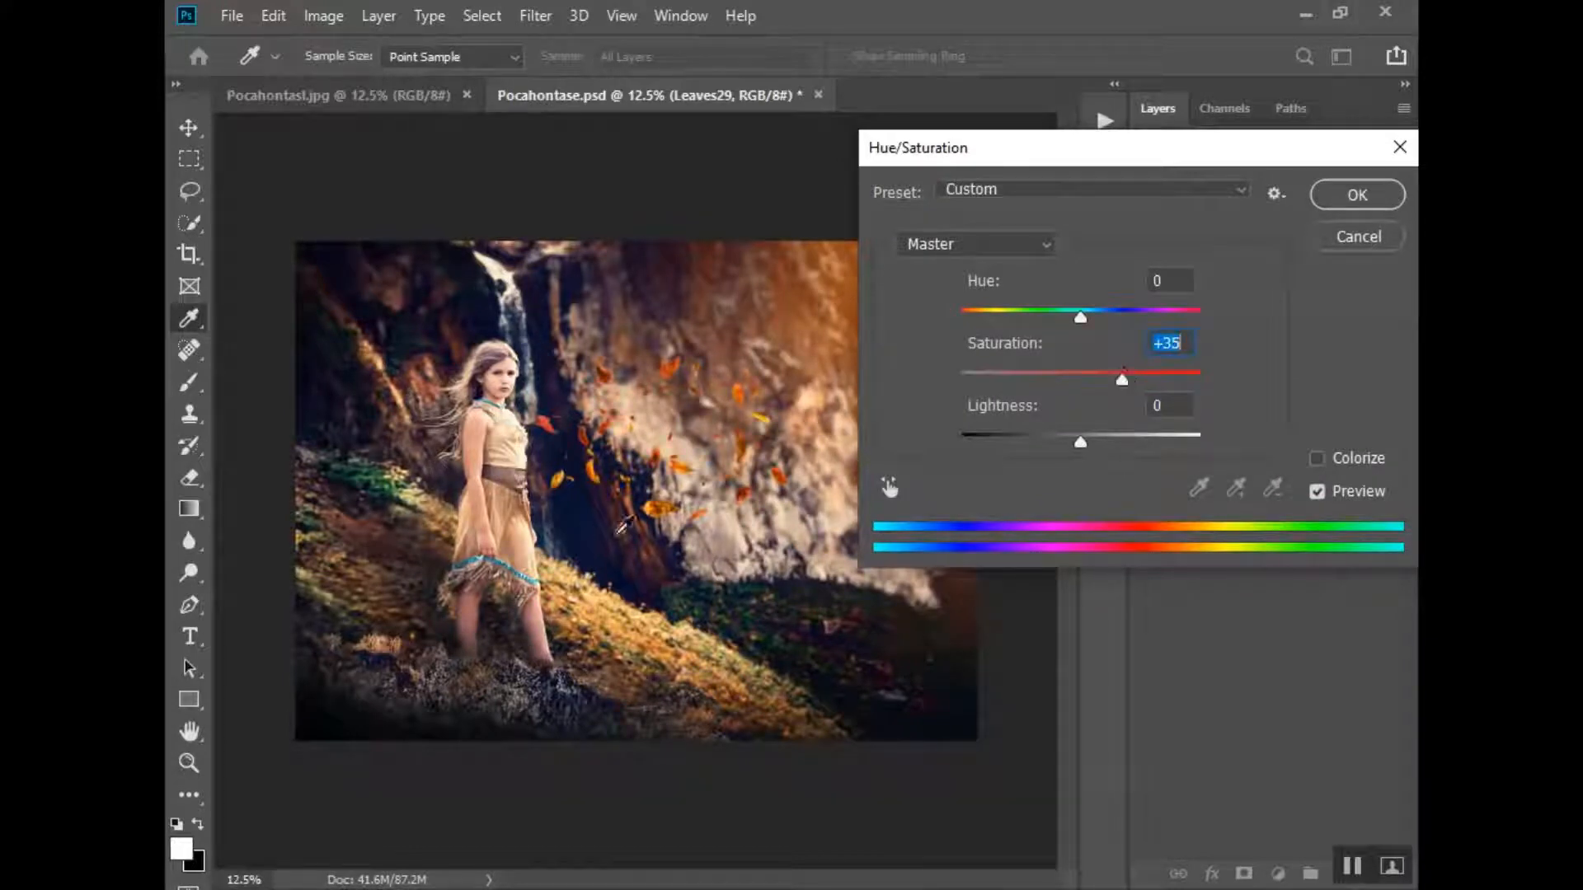
pyautogui.click(1335, 205)
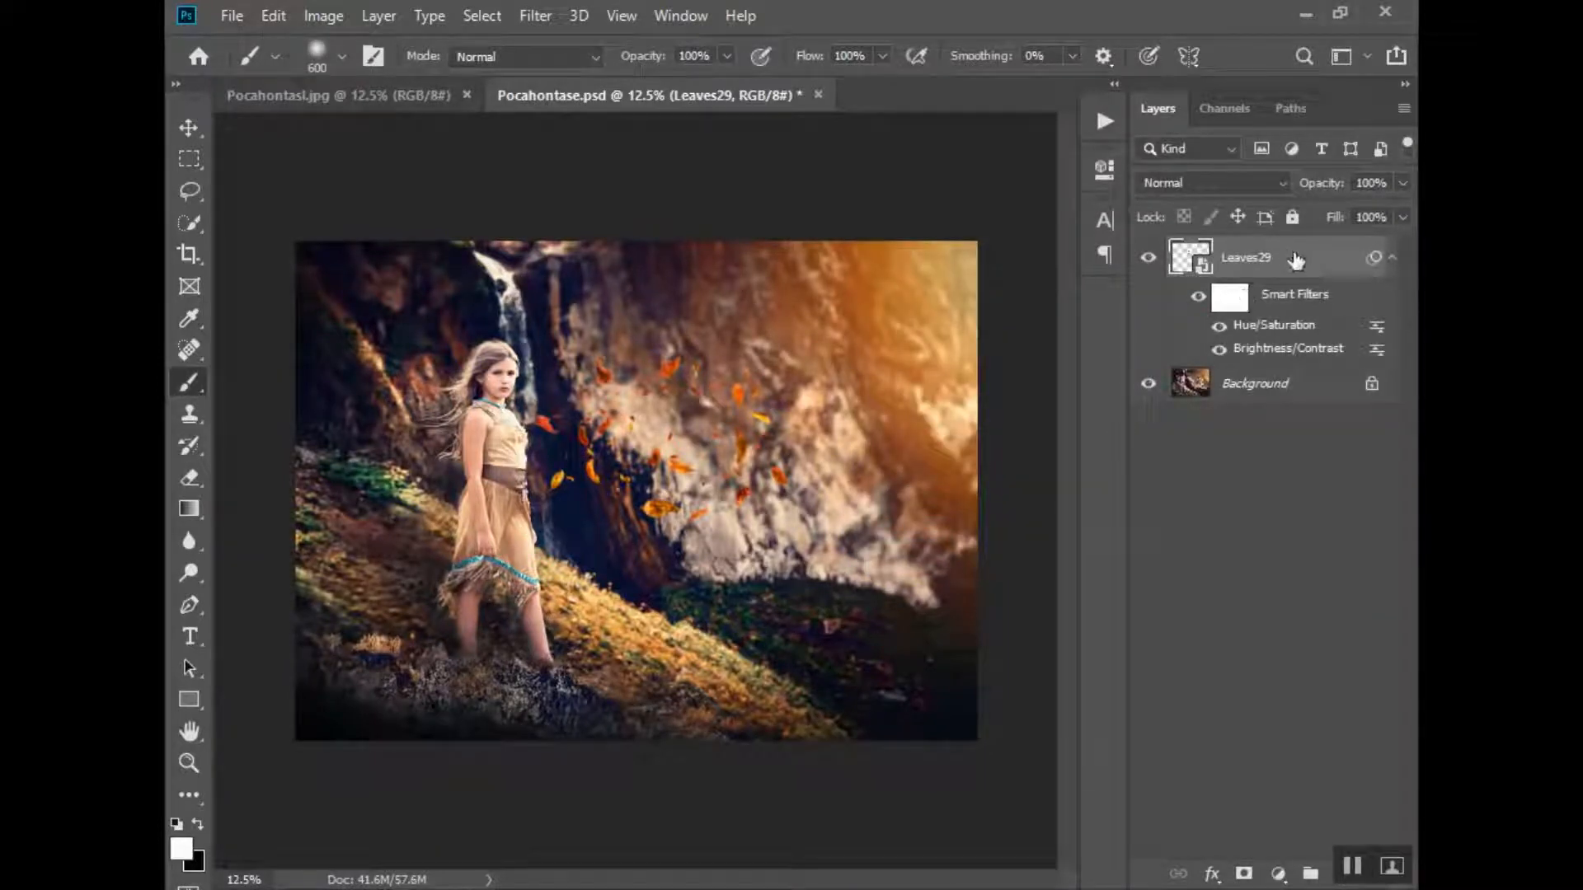
# - Add a layer mask to the Leaves29 layer, set black as the foreground colour, and duplicate the layer as Leaves29 copy
pyautogui.click(1243, 873)
pyautogui.press('x')
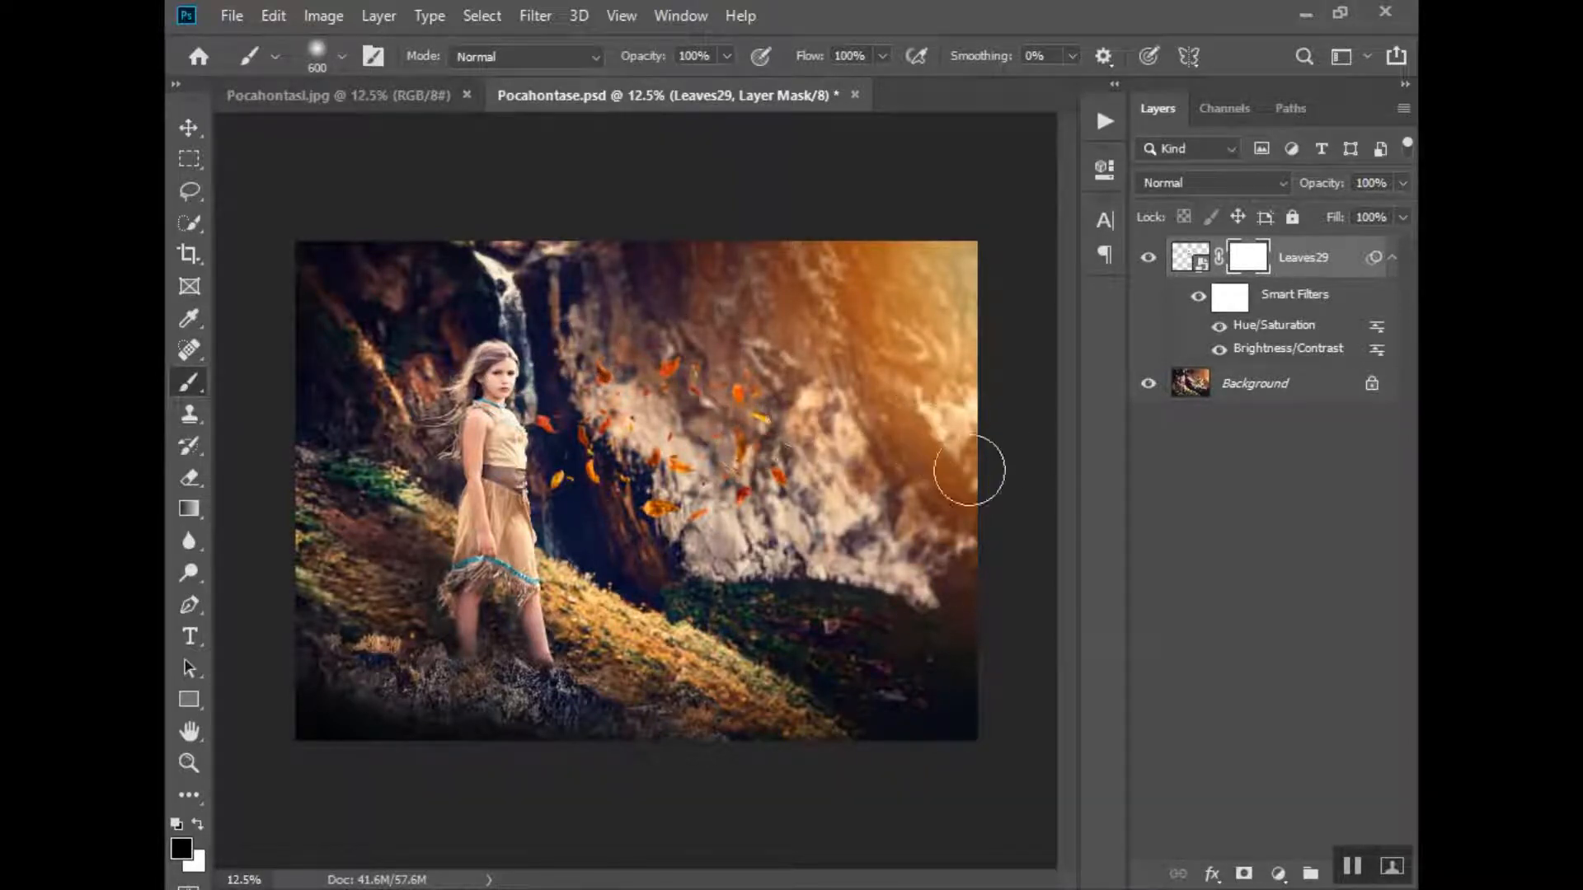
pyautogui.rightClick(1316, 261)
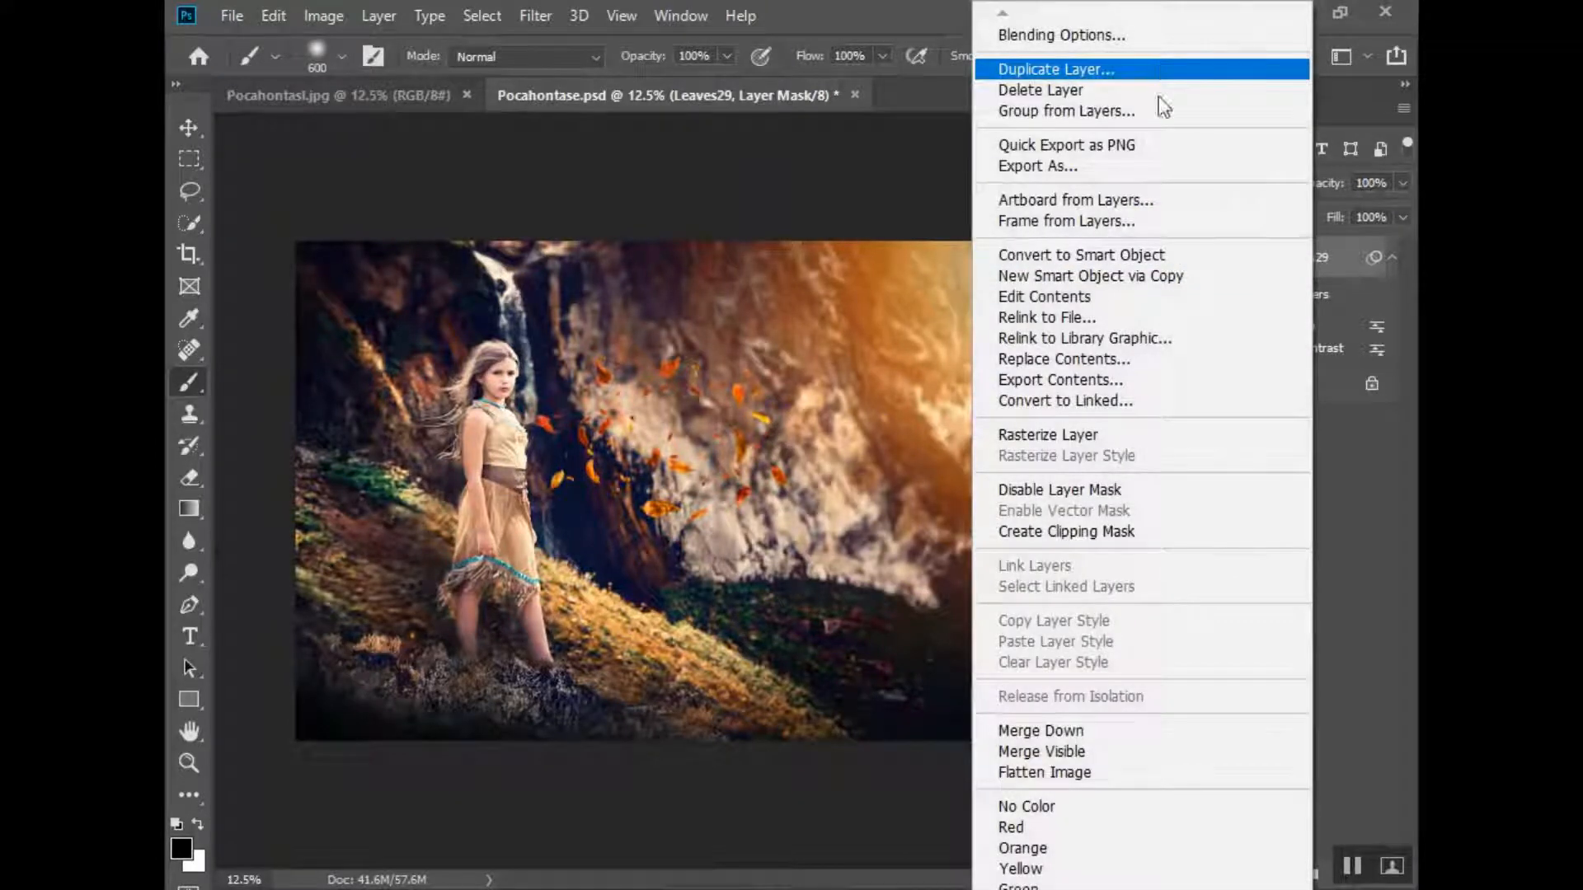
pyautogui.click(1089, 67)
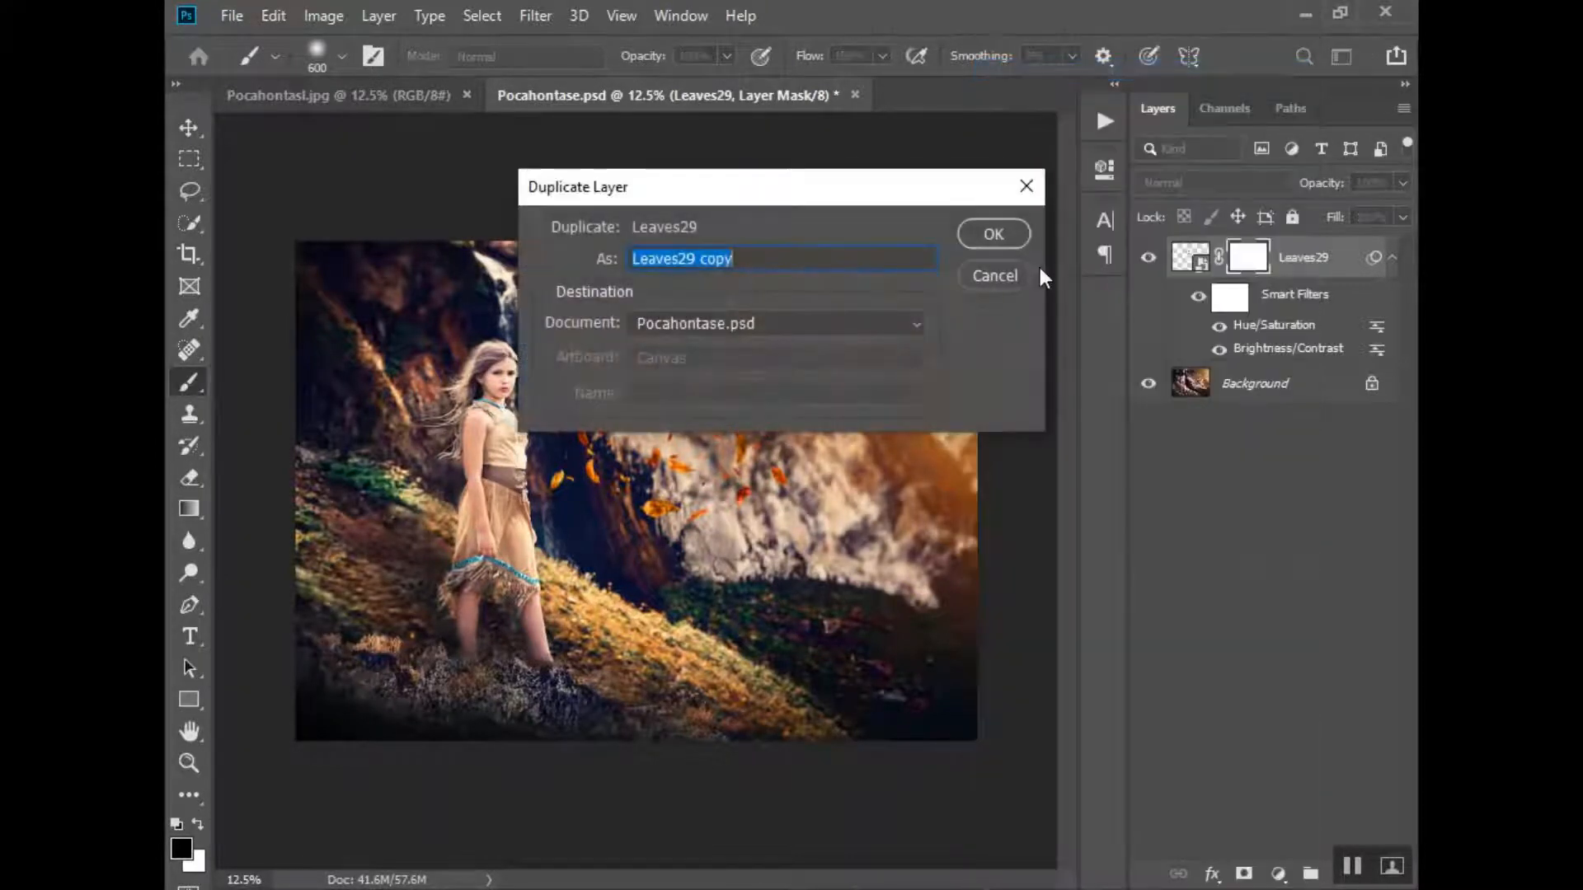
pyautogui.press('Return')
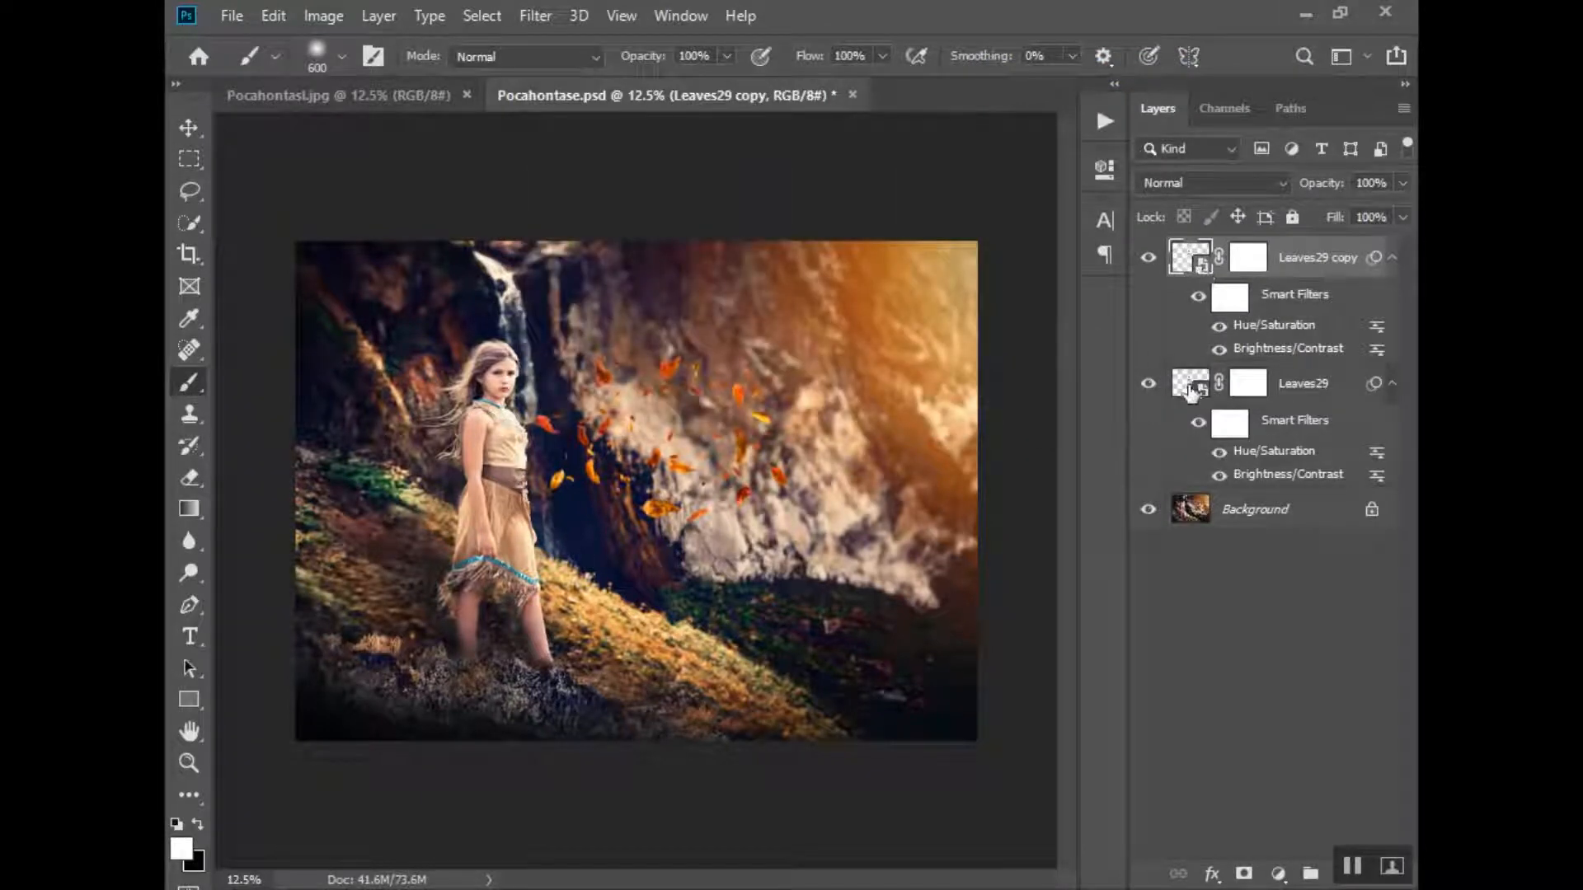
# - Hide the original Leaves29 layer and paint black on the copy's mask to hide the upper leaves, reducing the brush to 250
pyautogui.click(1148, 385)
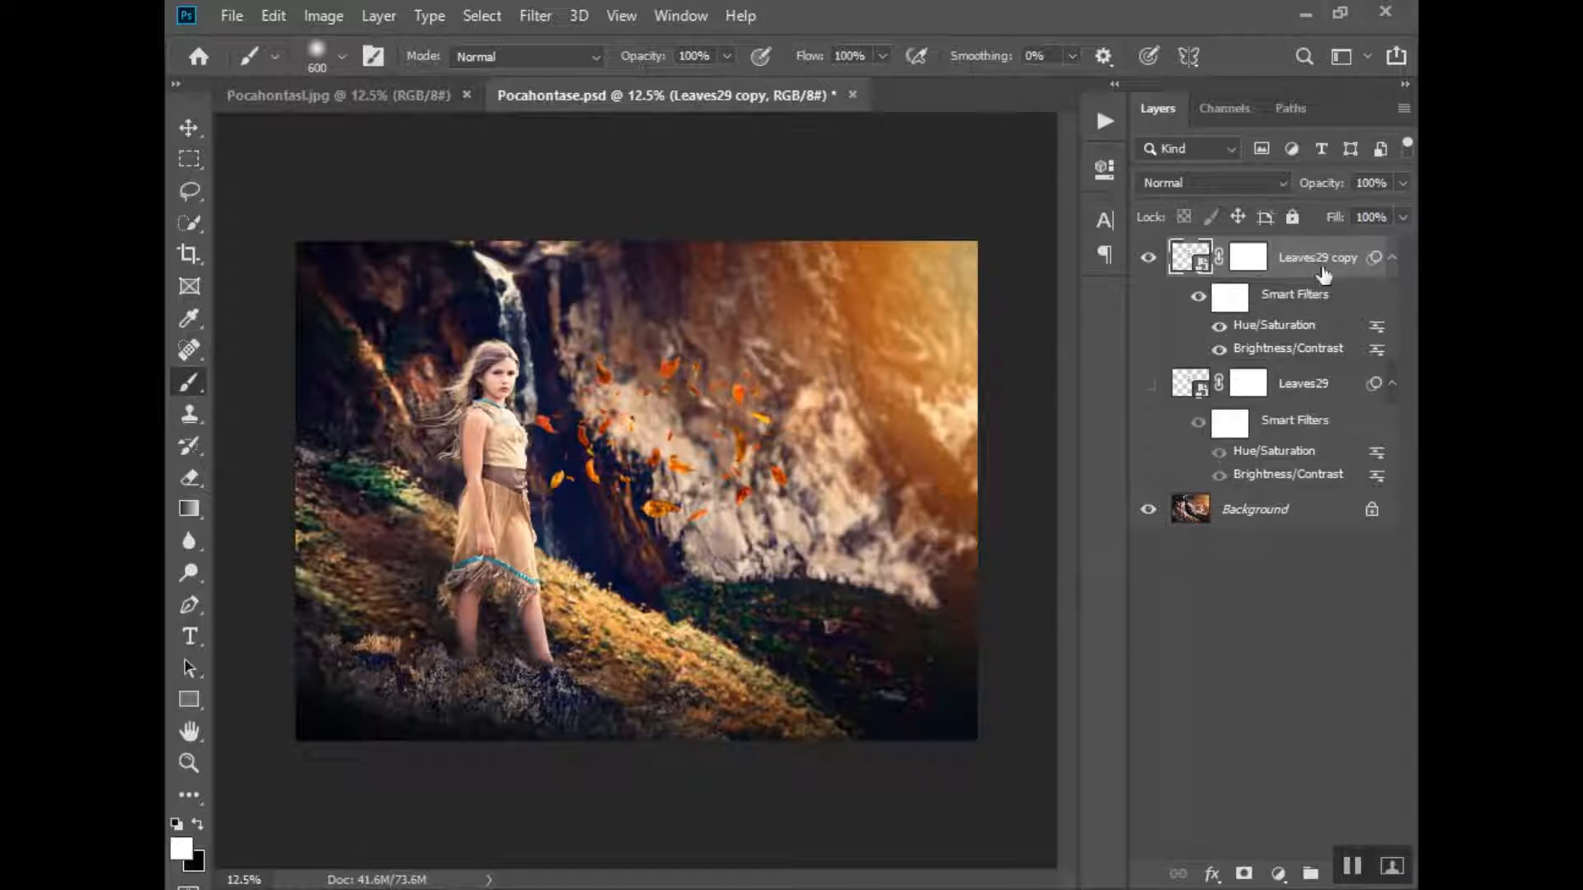
pyautogui.click(1248, 262)
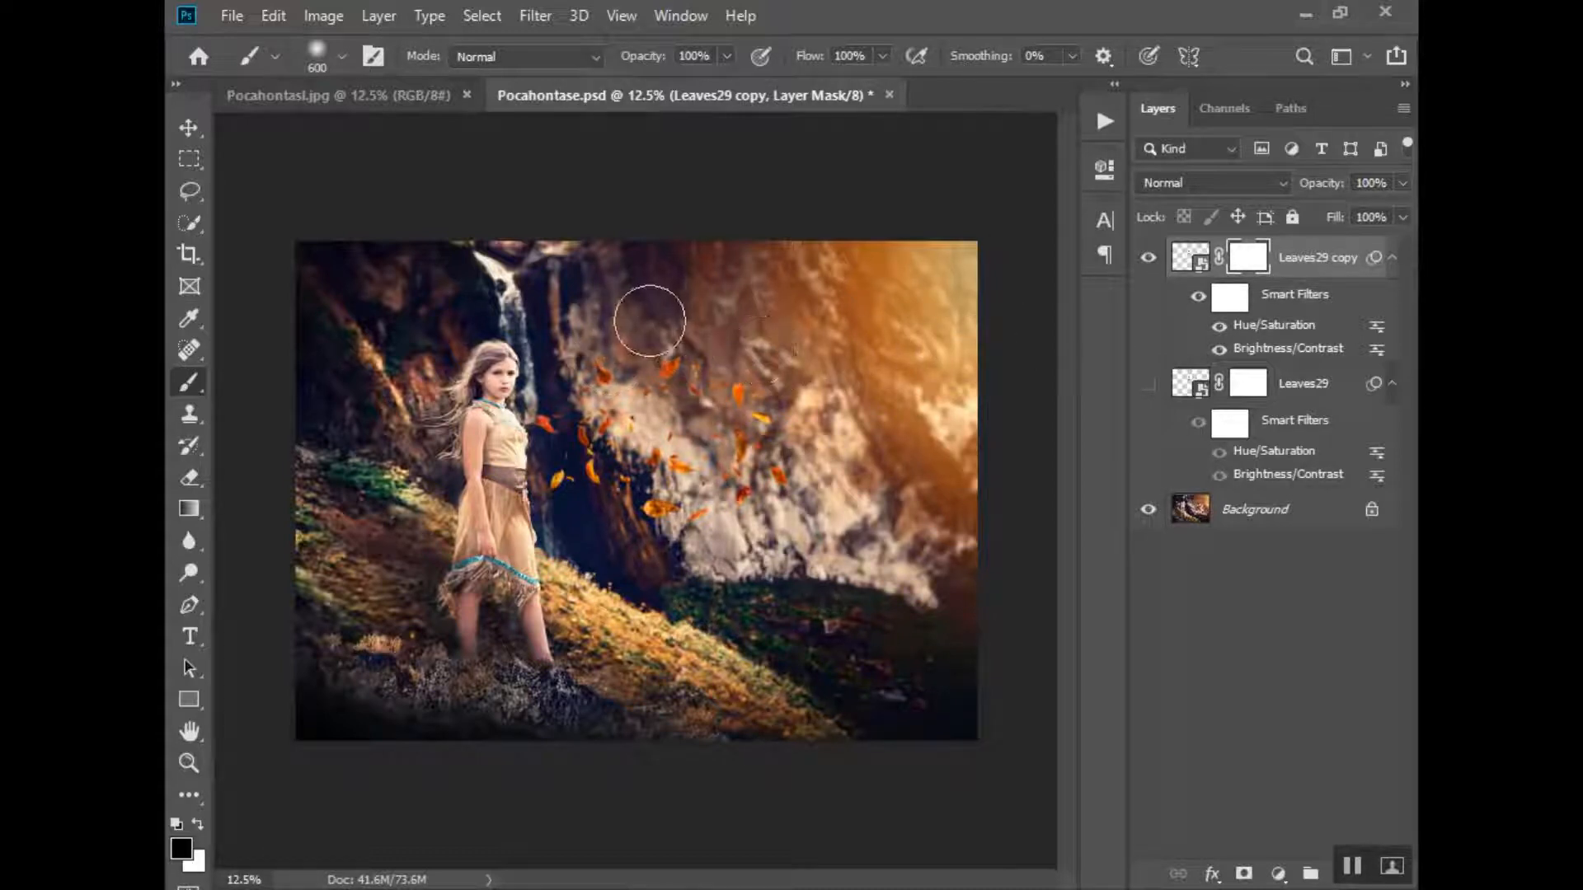
pyautogui.click(612, 339)
pyautogui.moveTo(619, 344)
pyautogui.mouseDown()
pyautogui.moveTo(658, 381)
pyautogui.moveTo(675, 363)
pyautogui.moveTo(760, 393)
pyautogui.moveTo(782, 381)
pyautogui.moveTo(732, 357)
pyautogui.moveTo(690, 366)
pyautogui.moveTo(673, 413)
pyautogui.moveTo(643, 394)
pyautogui.moveTo(718, 405)
pyautogui.mouseUp()
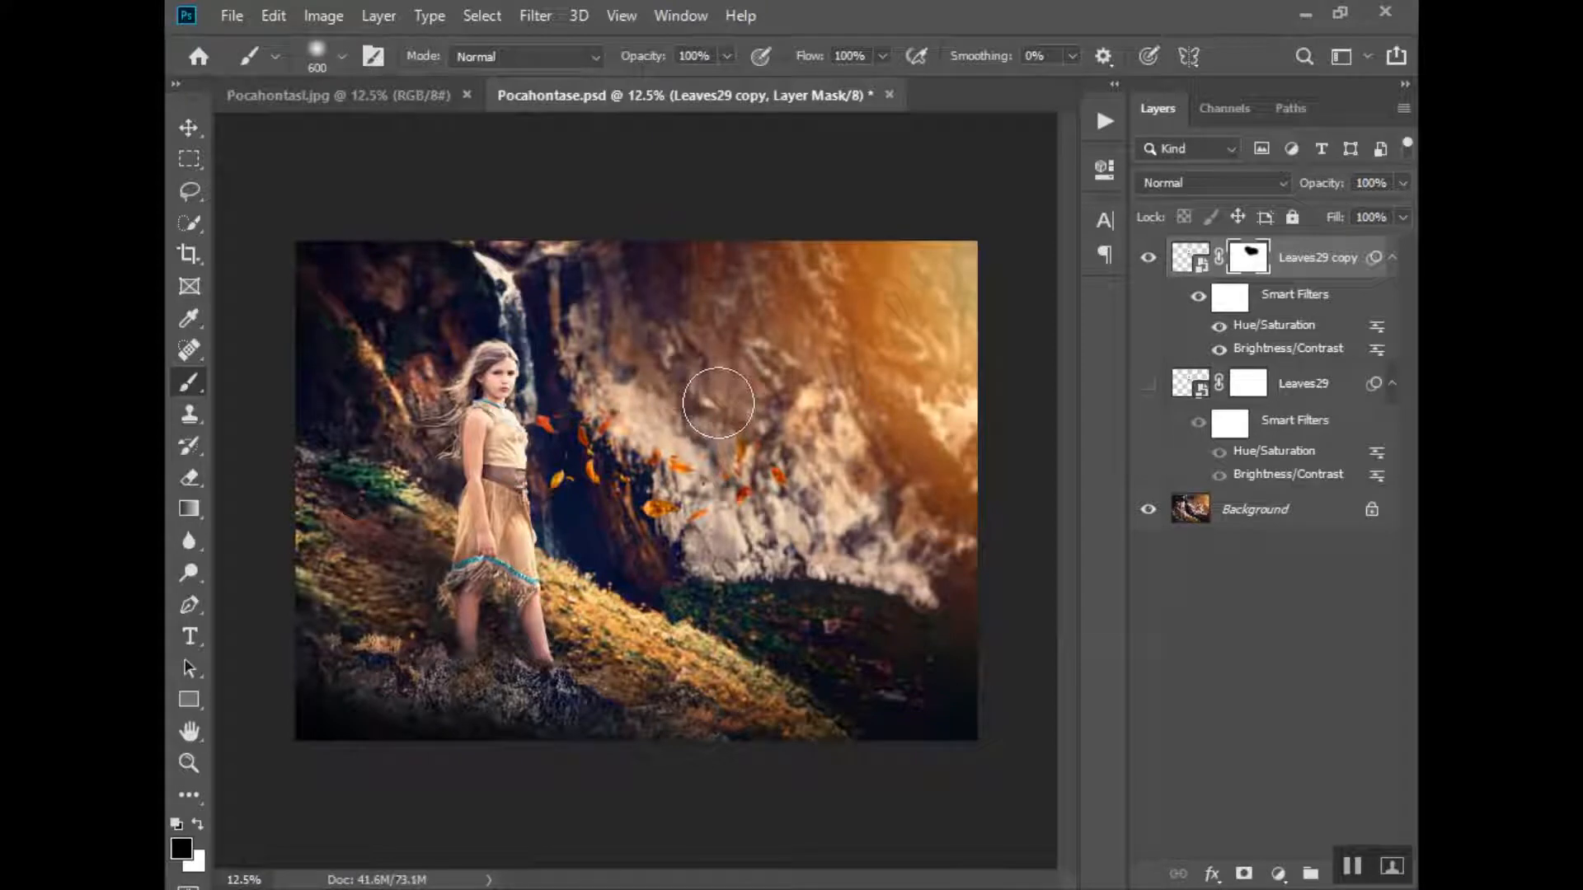
pyautogui.press('[')
pyautogui.press('[')
pyautogui.press('[')
pyautogui.press('[')
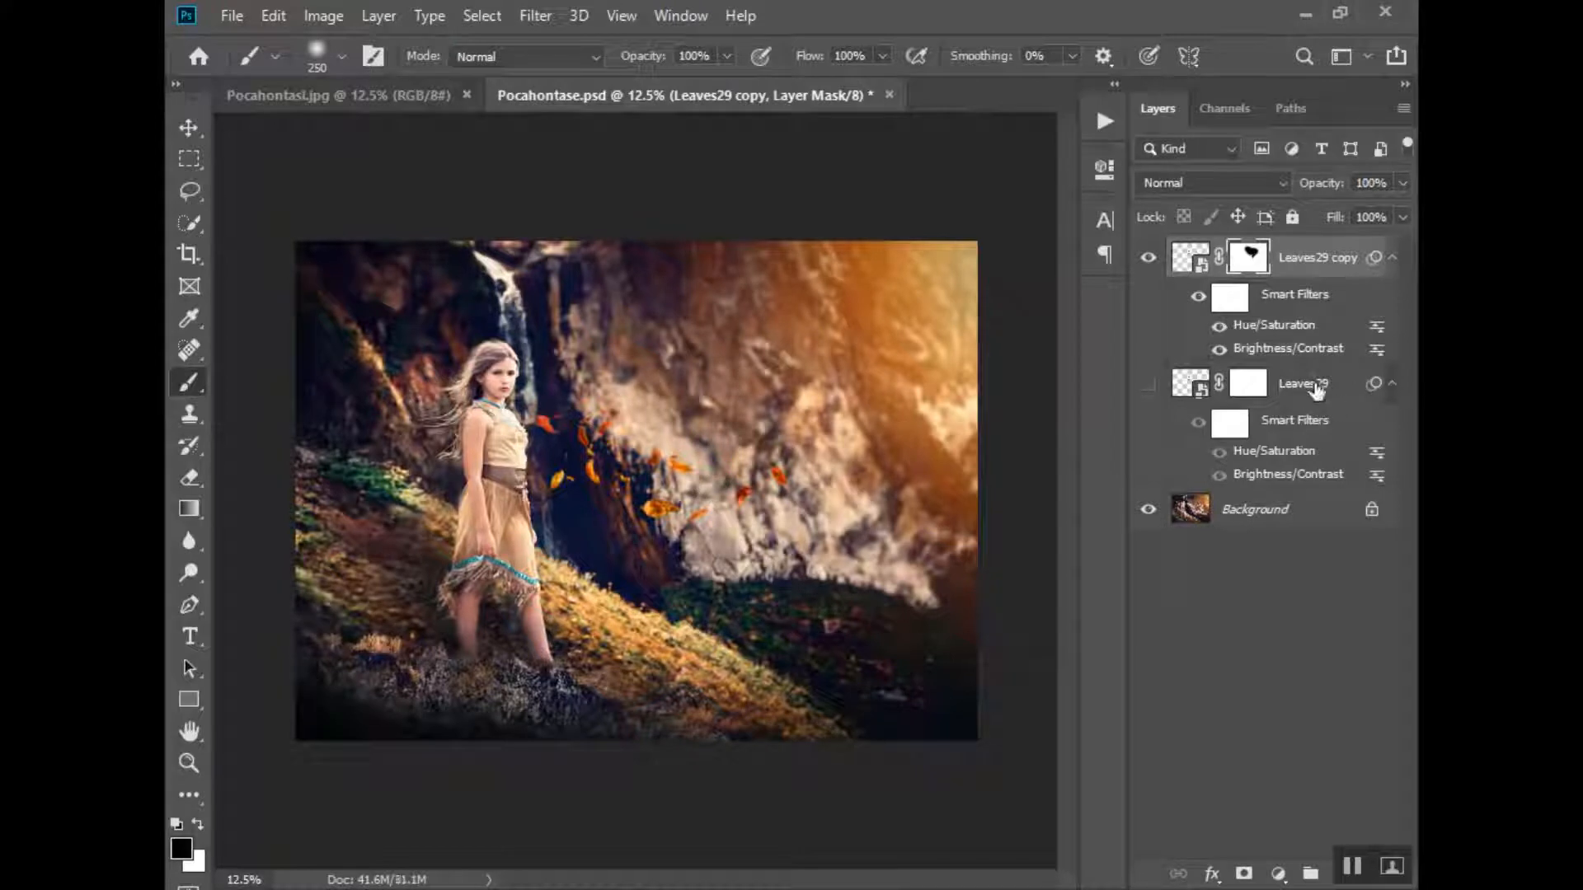
# - Duplicate the Leaves29 copy layer as Leaves29 copy 2
pyautogui.press('x')
pyautogui.hotkey('ctrl', '2')
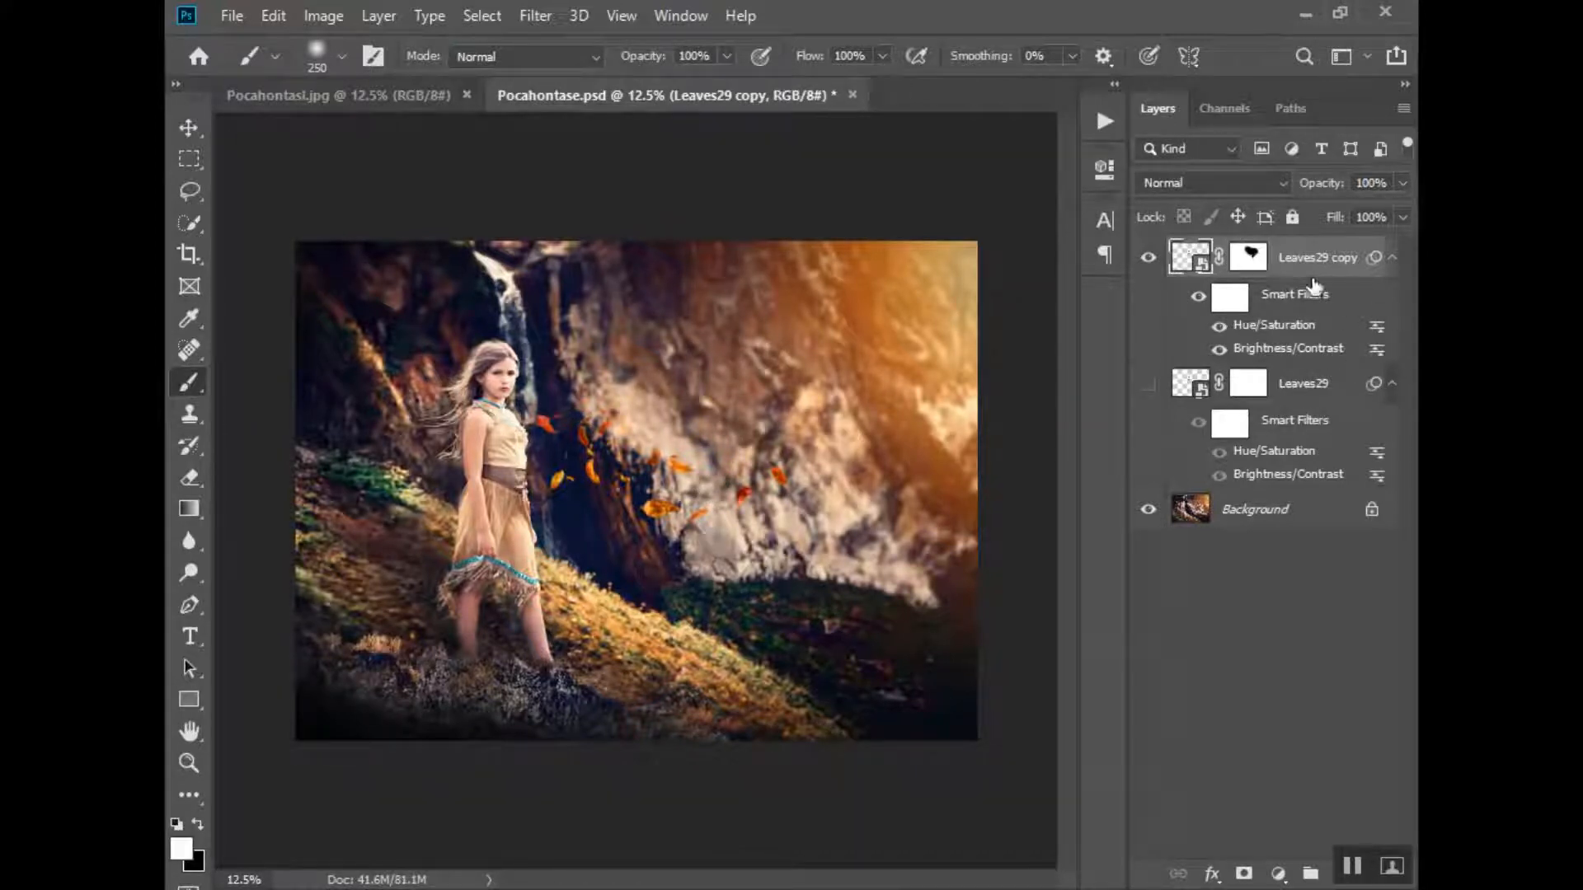
pyautogui.rightClick(1340, 277)
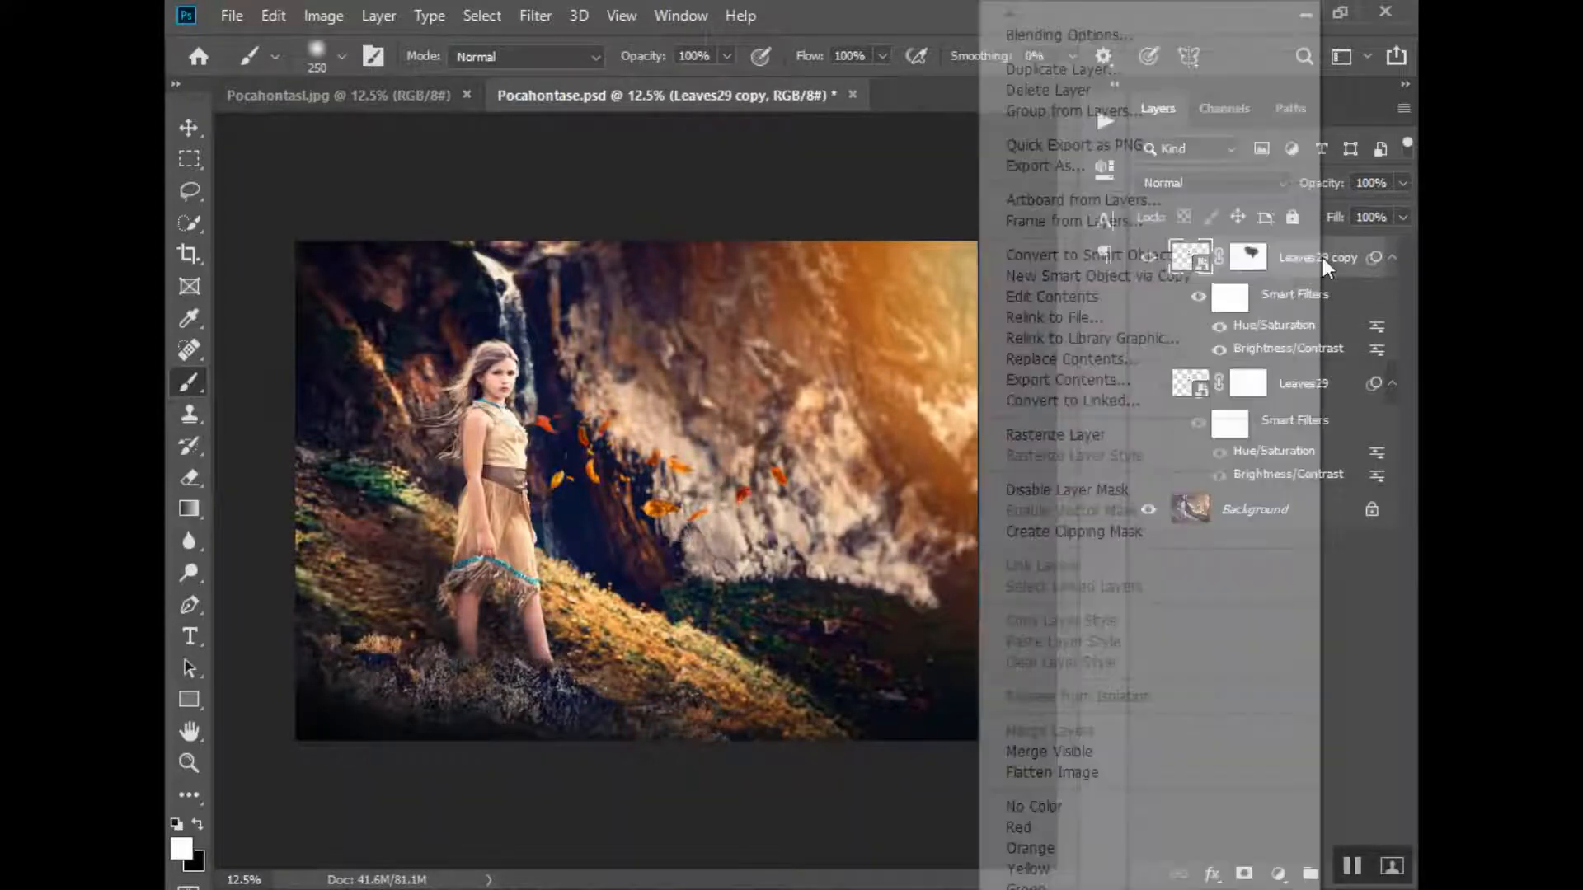
pyautogui.click(1089, 60)
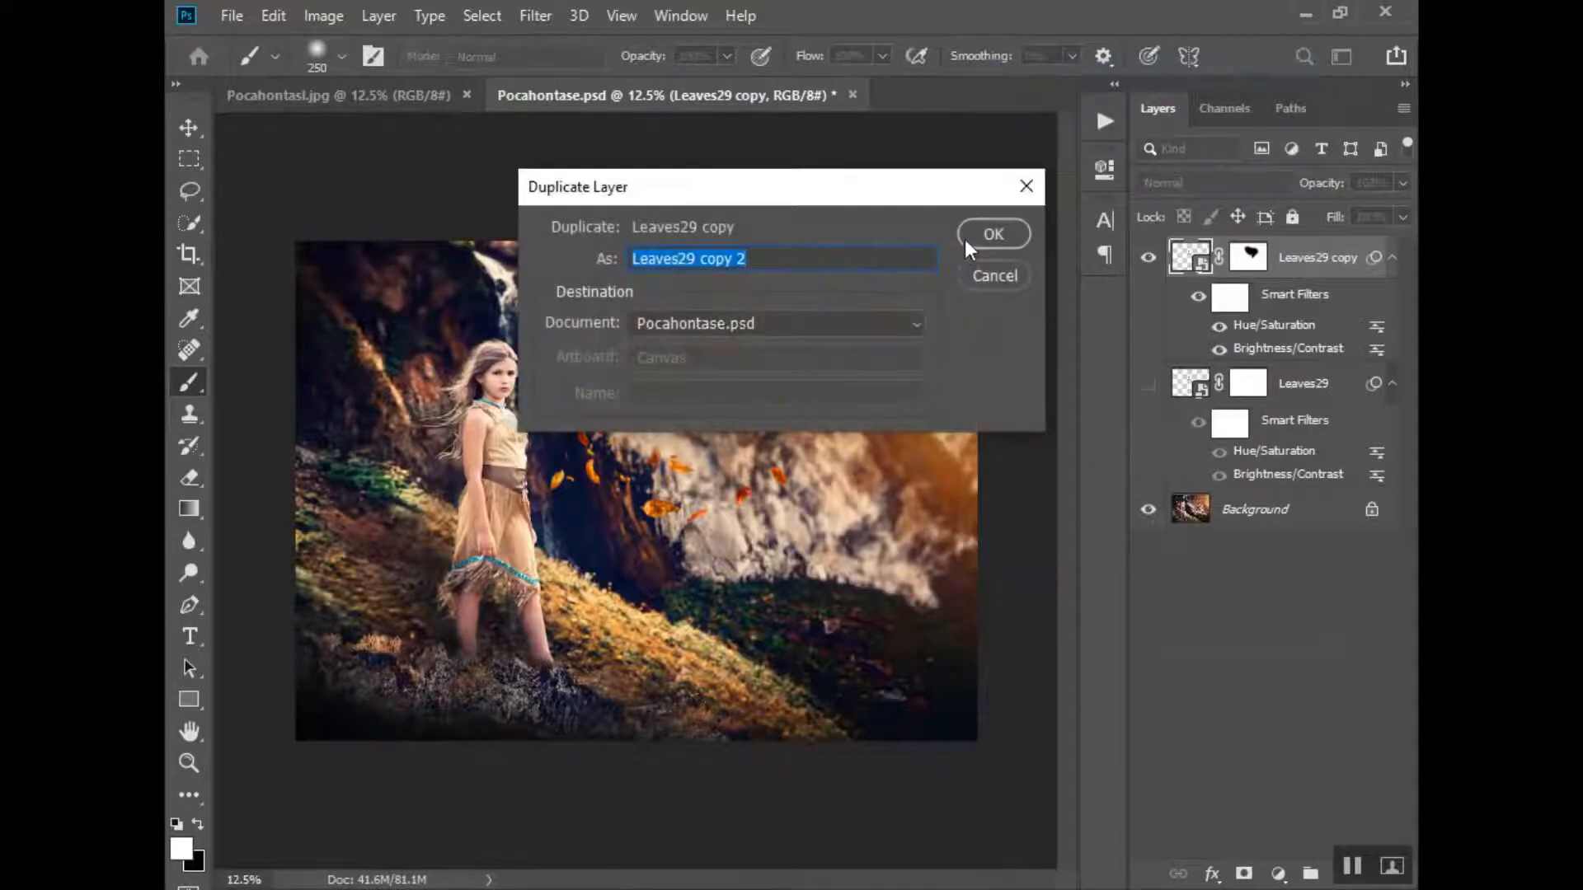
pyautogui.click(986, 235)
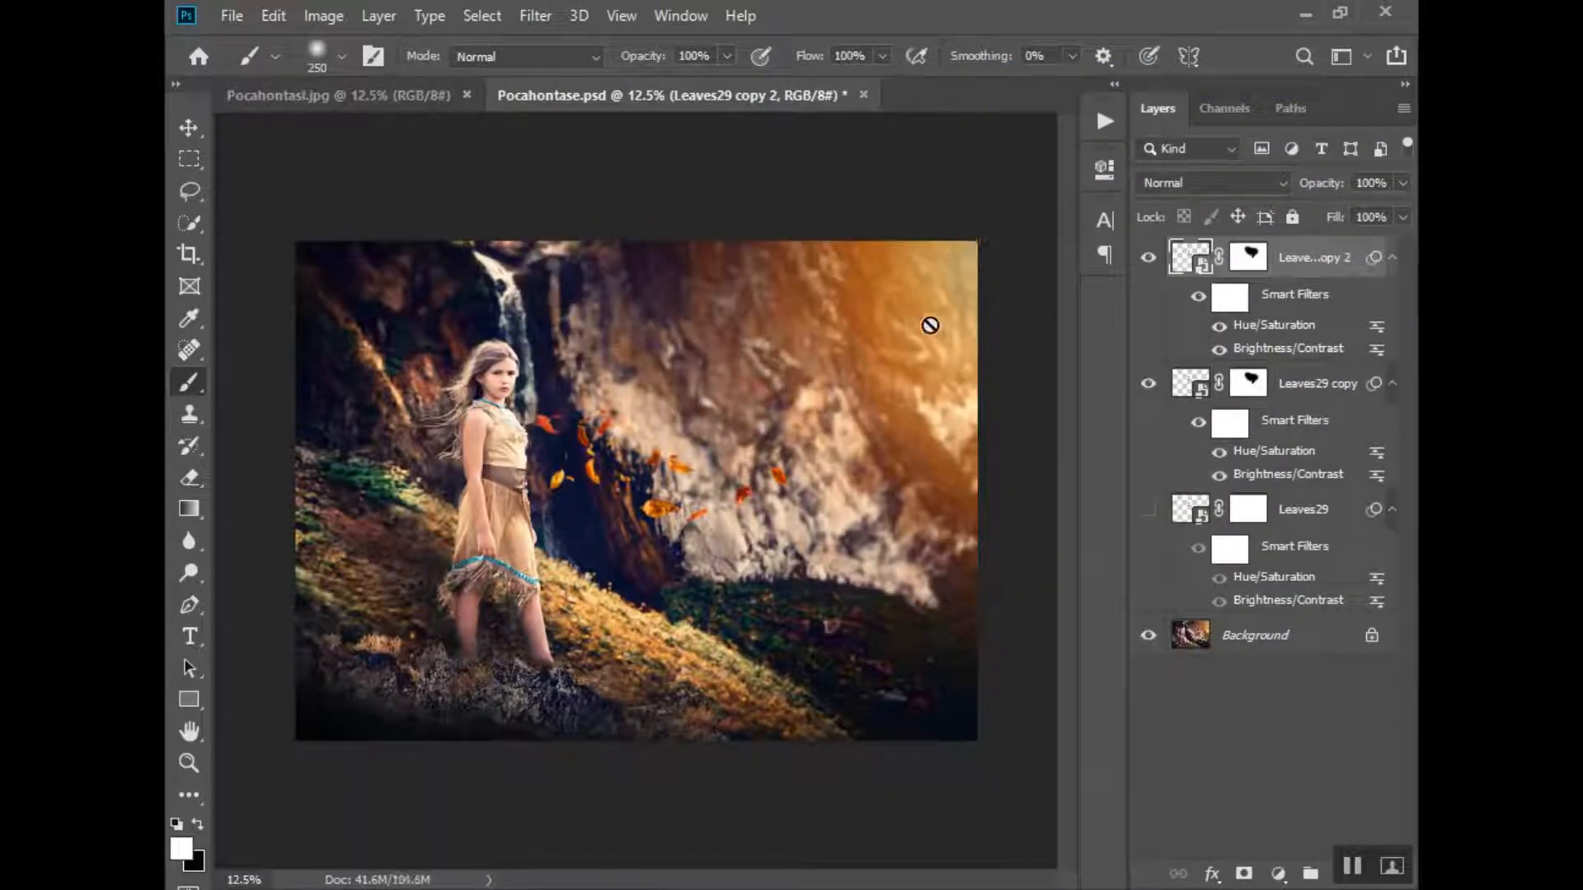
# - Free-transform the Leaves29 copy 2 leaves, flipping them vertically and moving them to the right side of the scene
pyautogui.hotkey('ctrl', 't')
pyautogui.click(826, 370)
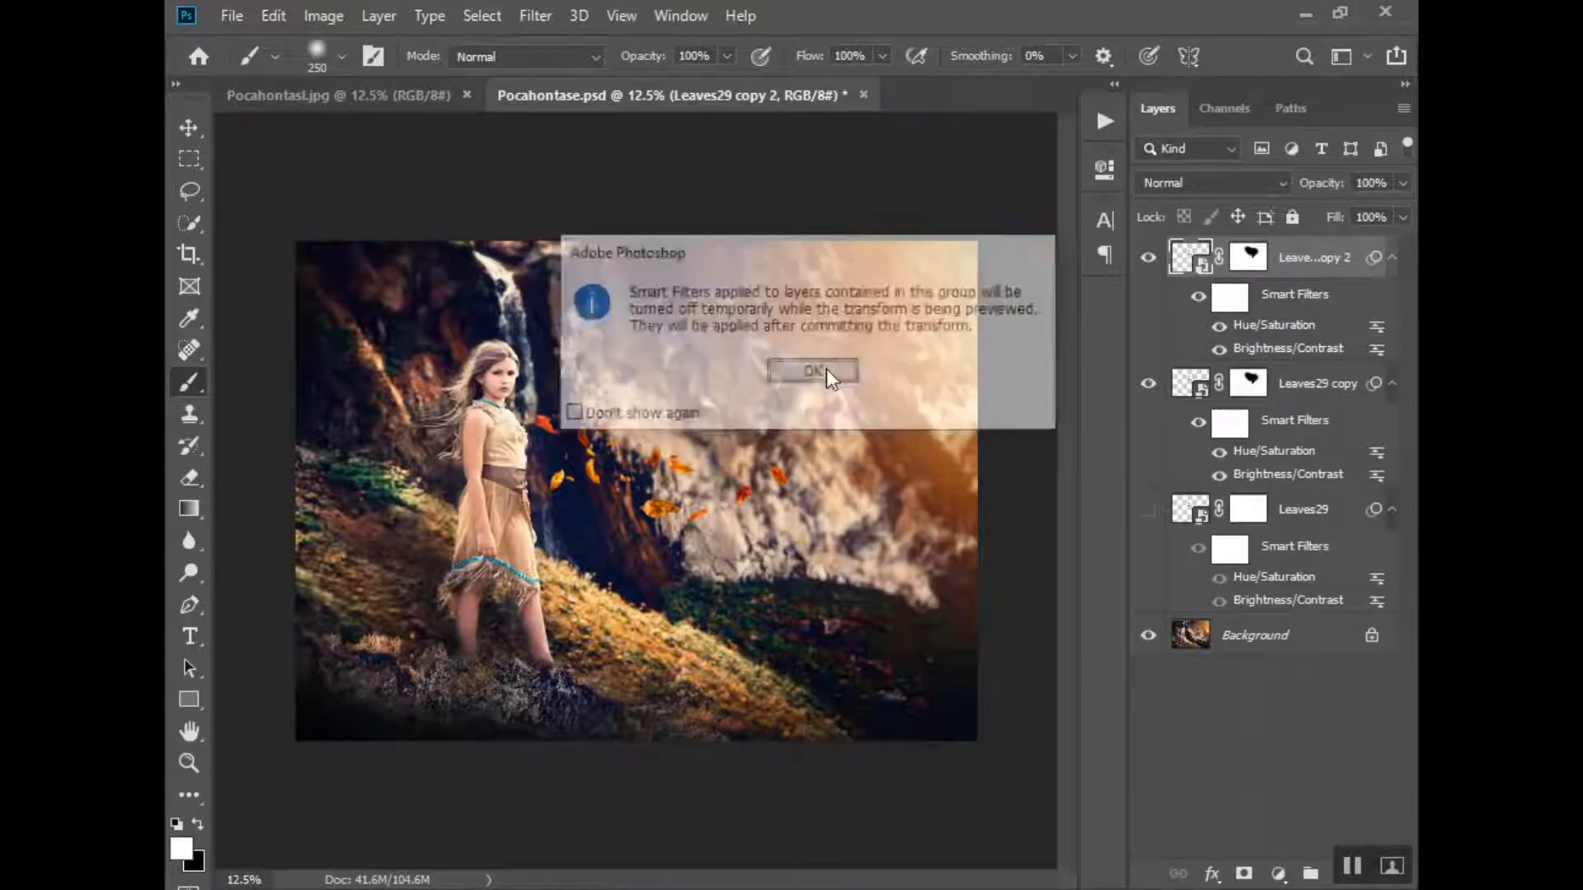
pyautogui.rightClick(730, 404)
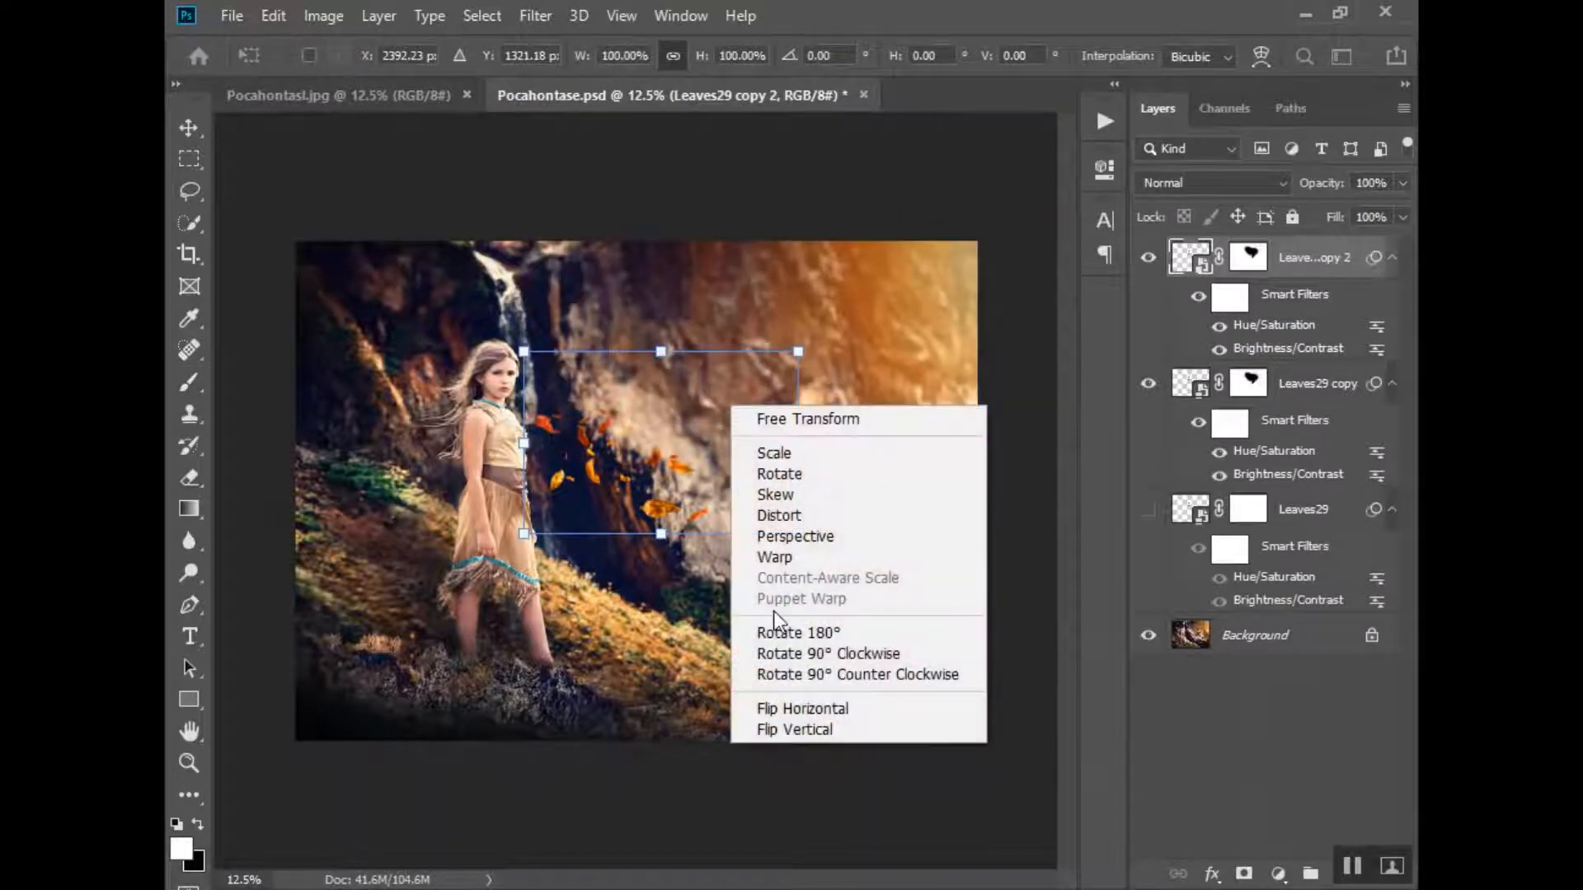
pyautogui.click(787, 709)
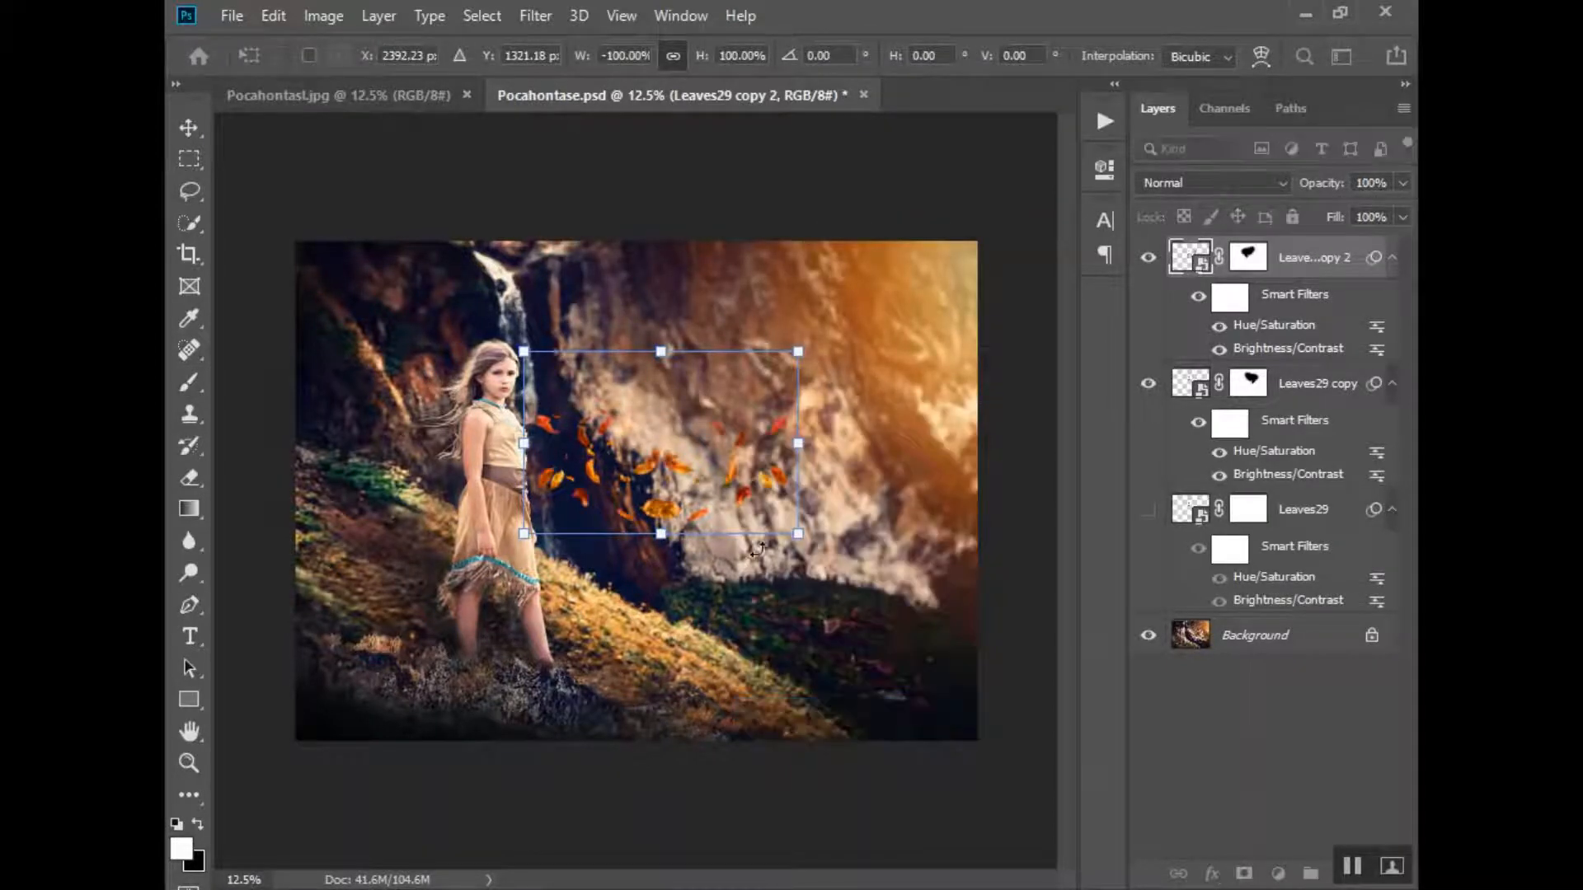
pyautogui.moveTo(690, 373); pyautogui.dragTo(742, 381)
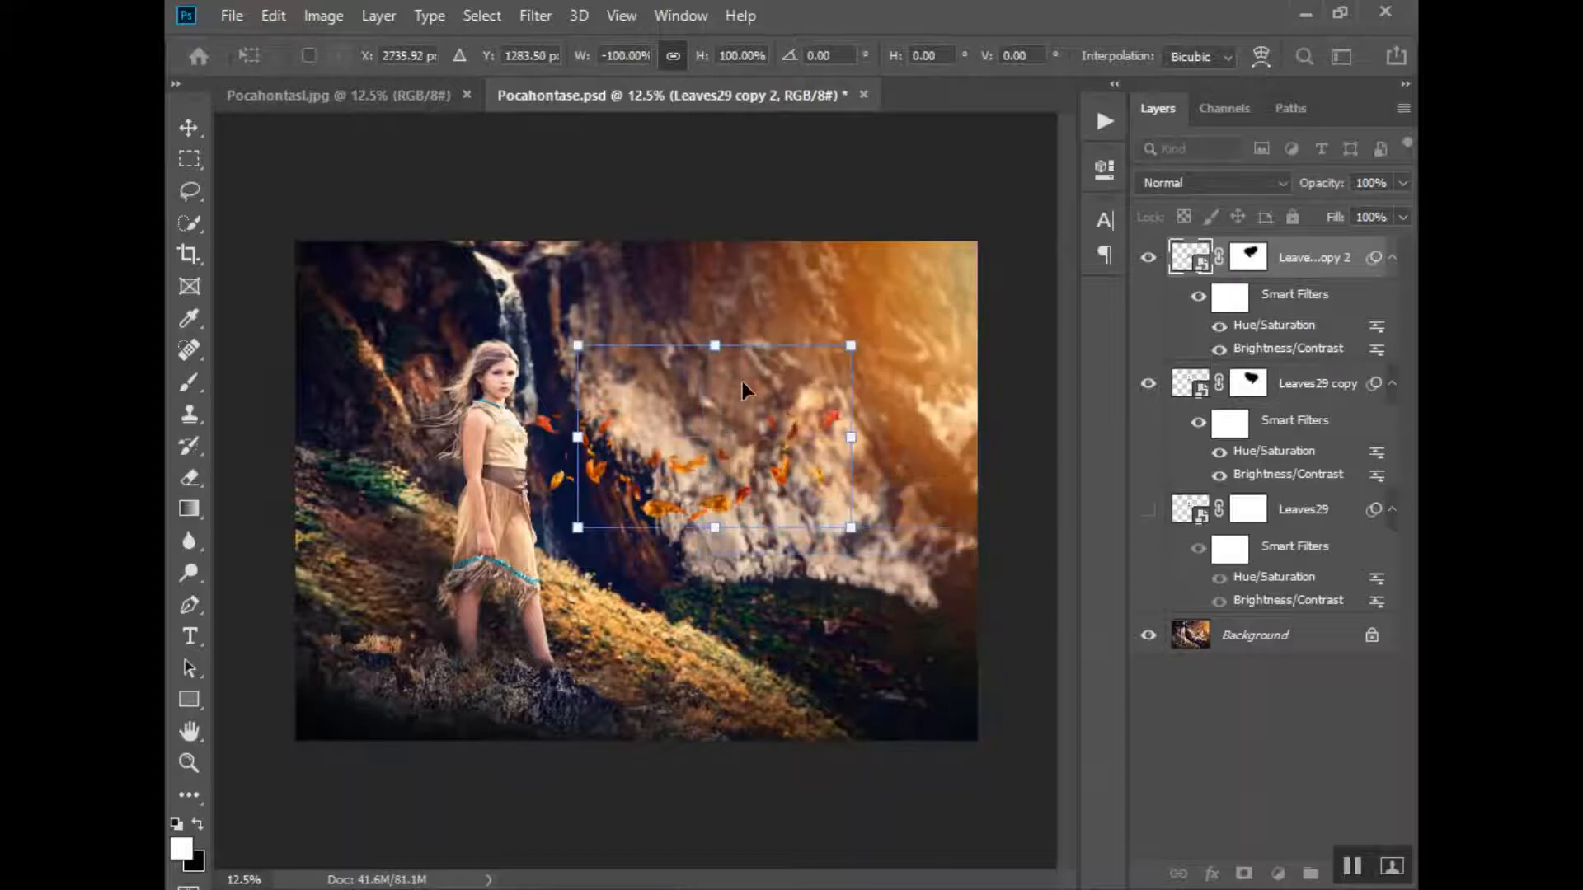
pyautogui.rightClick(741, 393)
pyautogui.click(804, 720)
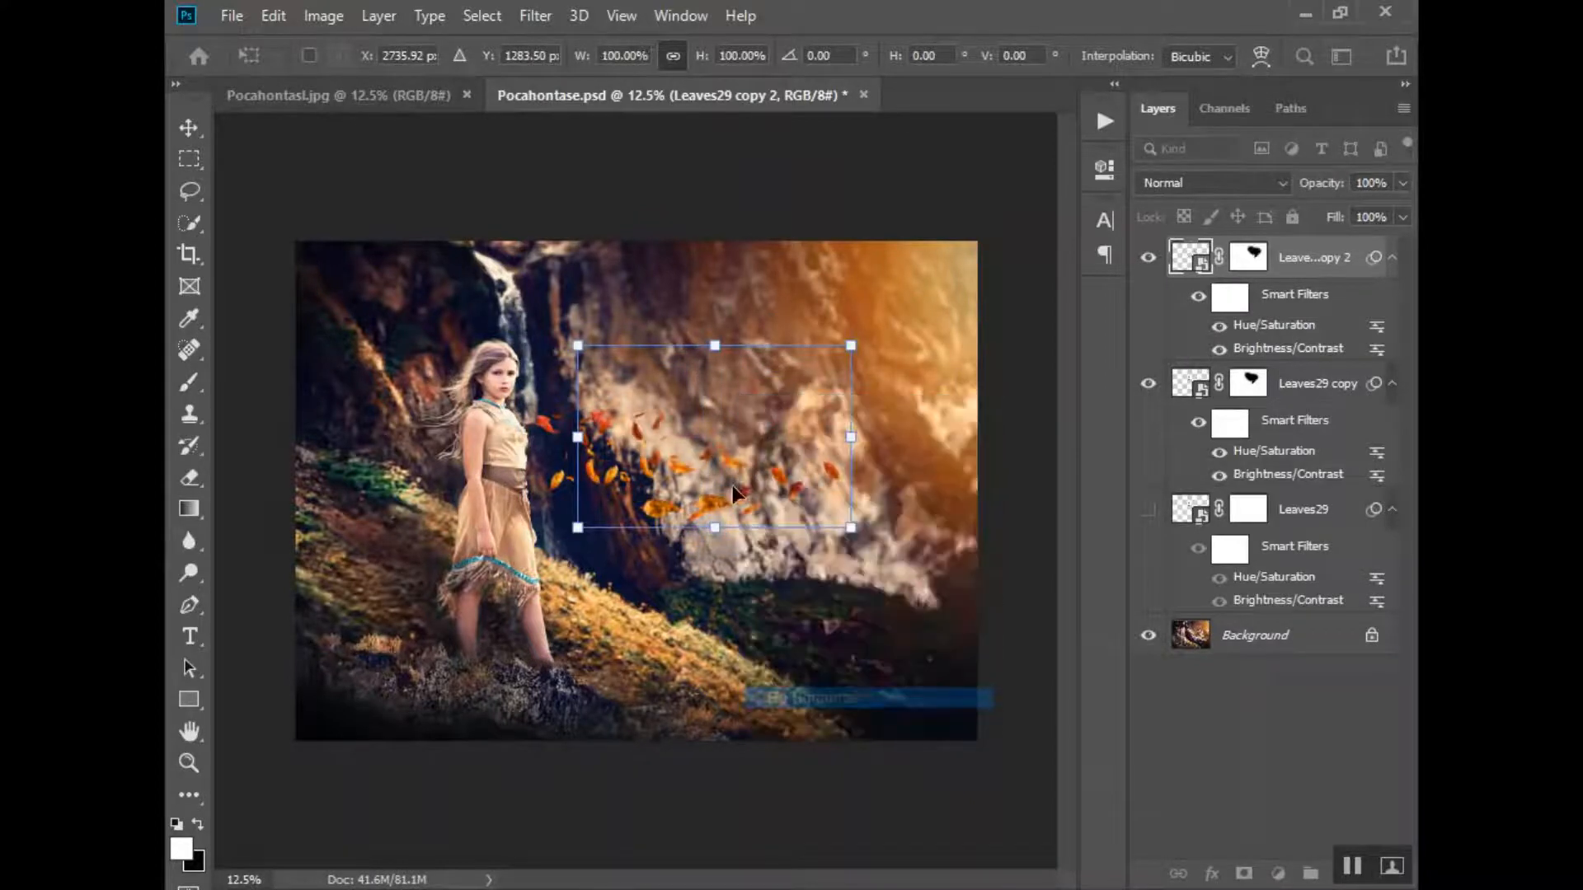
pyautogui.rightClick(752, 410)
pyautogui.click(821, 736)
pyautogui.moveTo(710, 409); pyautogui.dragTo(892, 447)
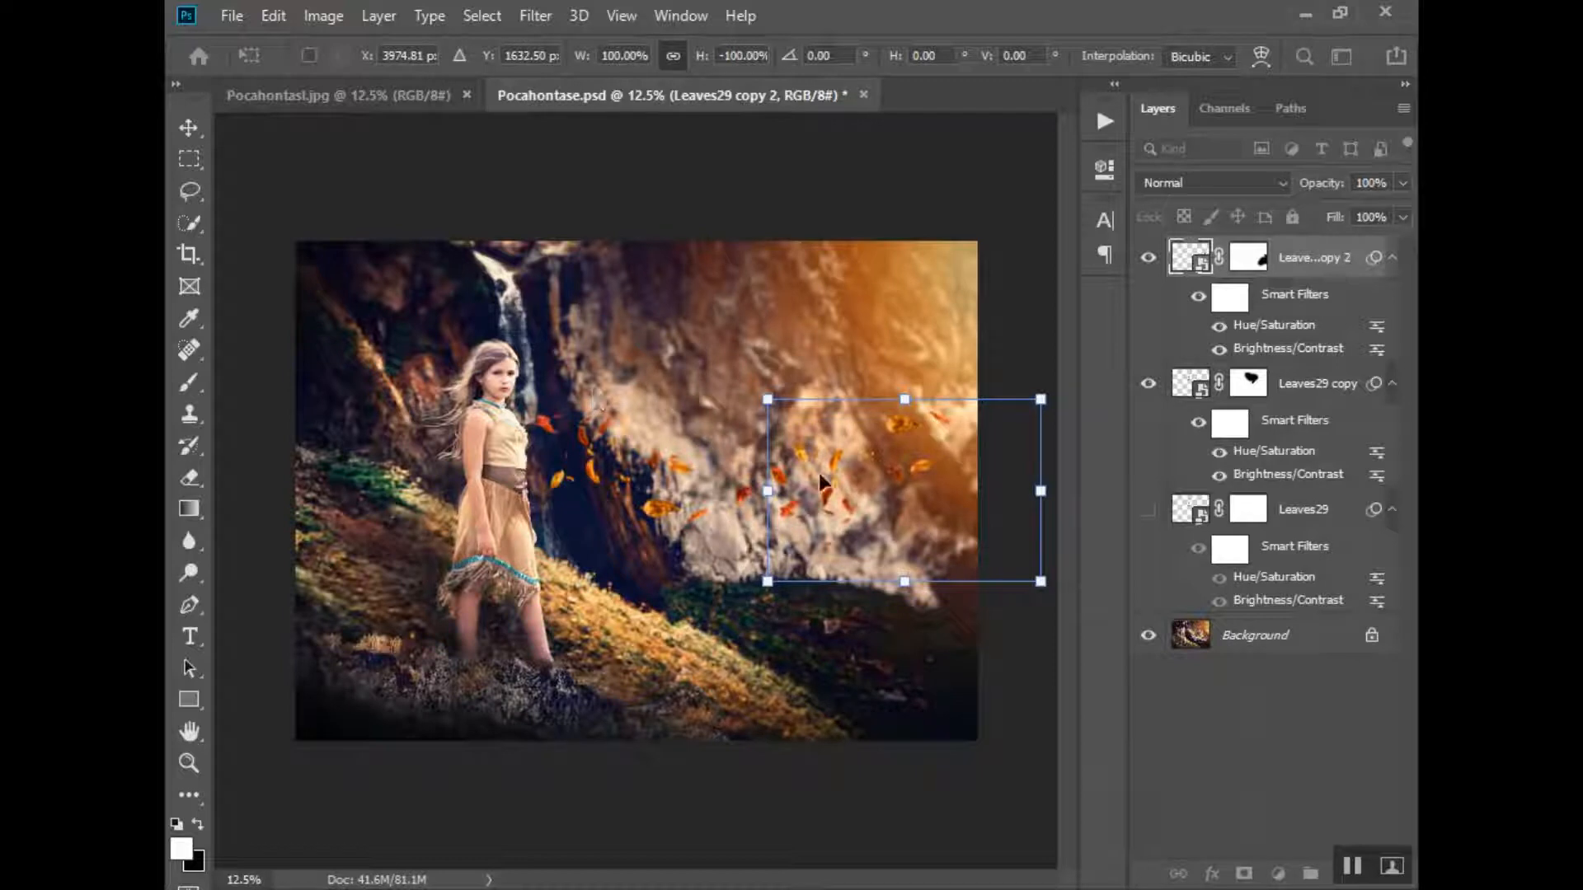
pyautogui.press('Return')
# - Show the original Leaves29 layer again and select it
pyautogui.press('b')
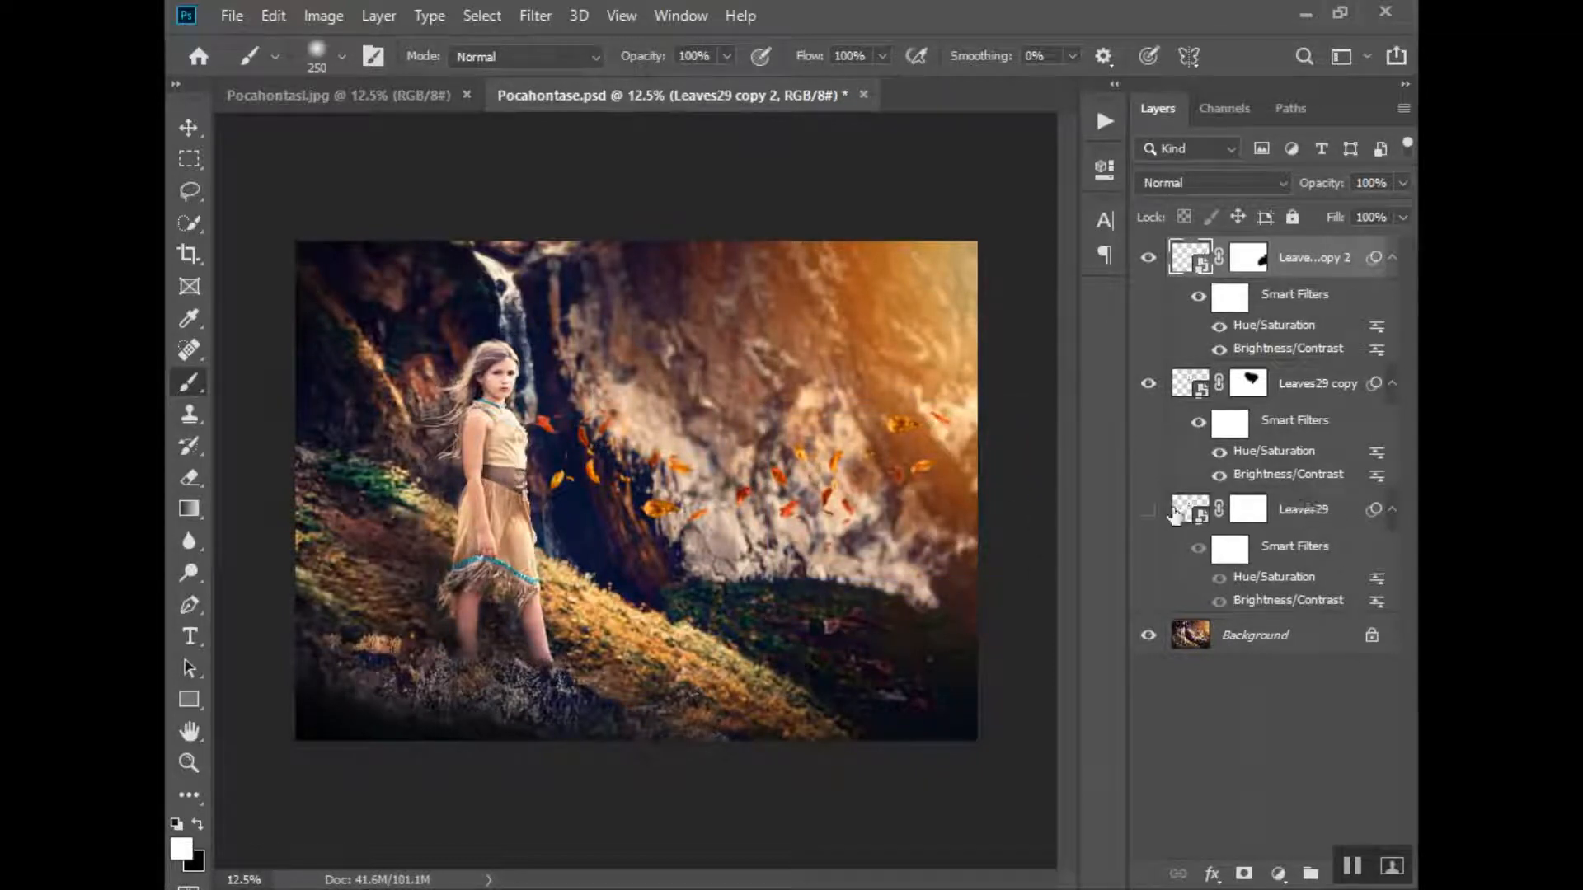
pyautogui.click(1148, 512)
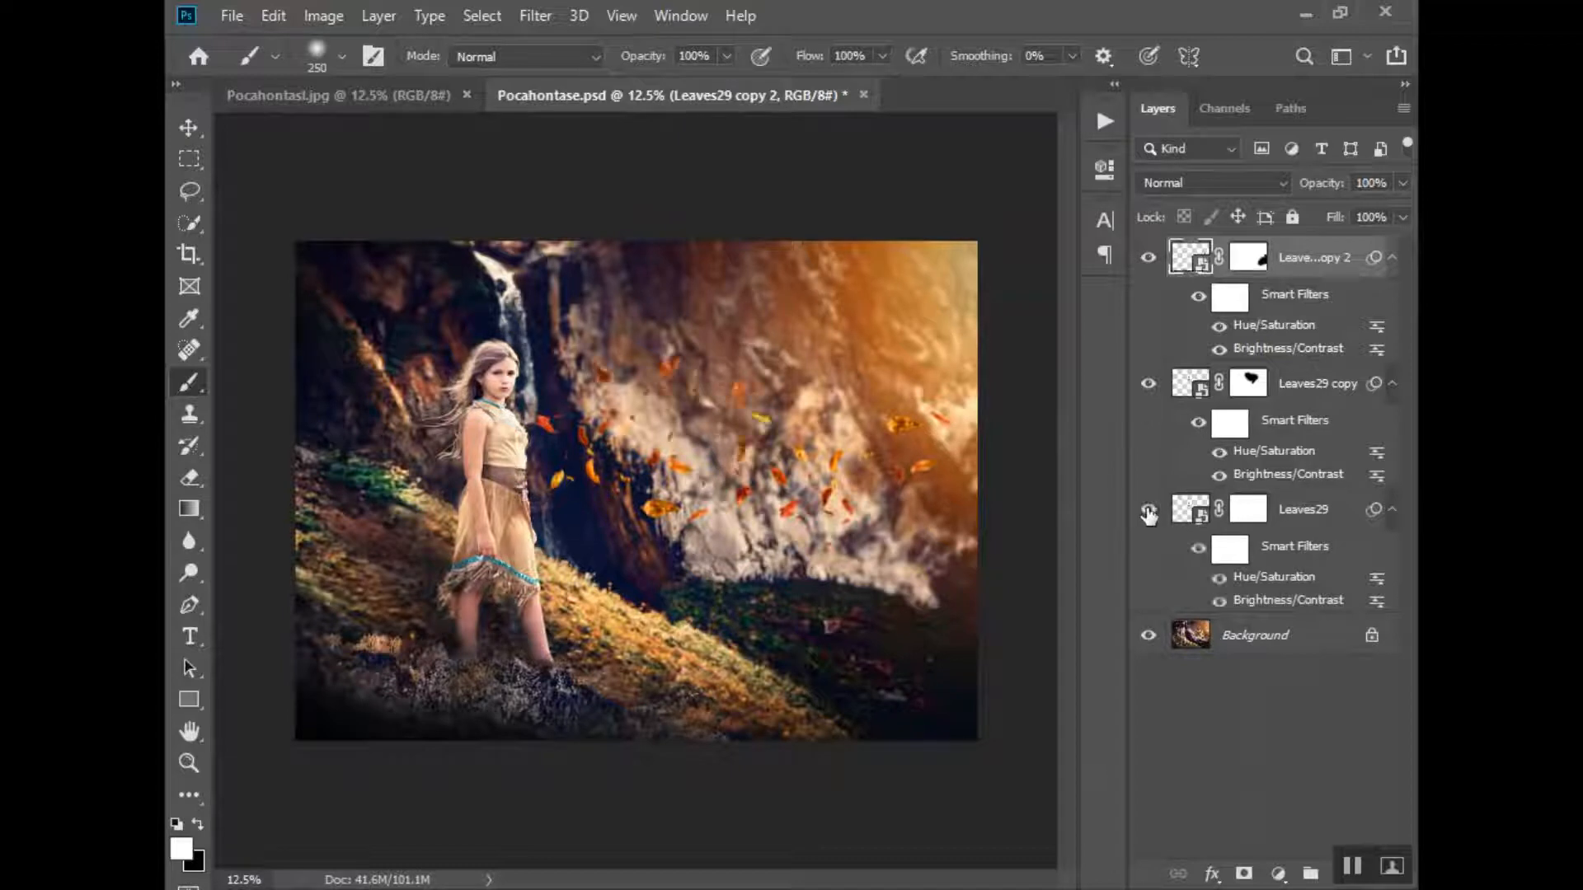
pyautogui.press('v')
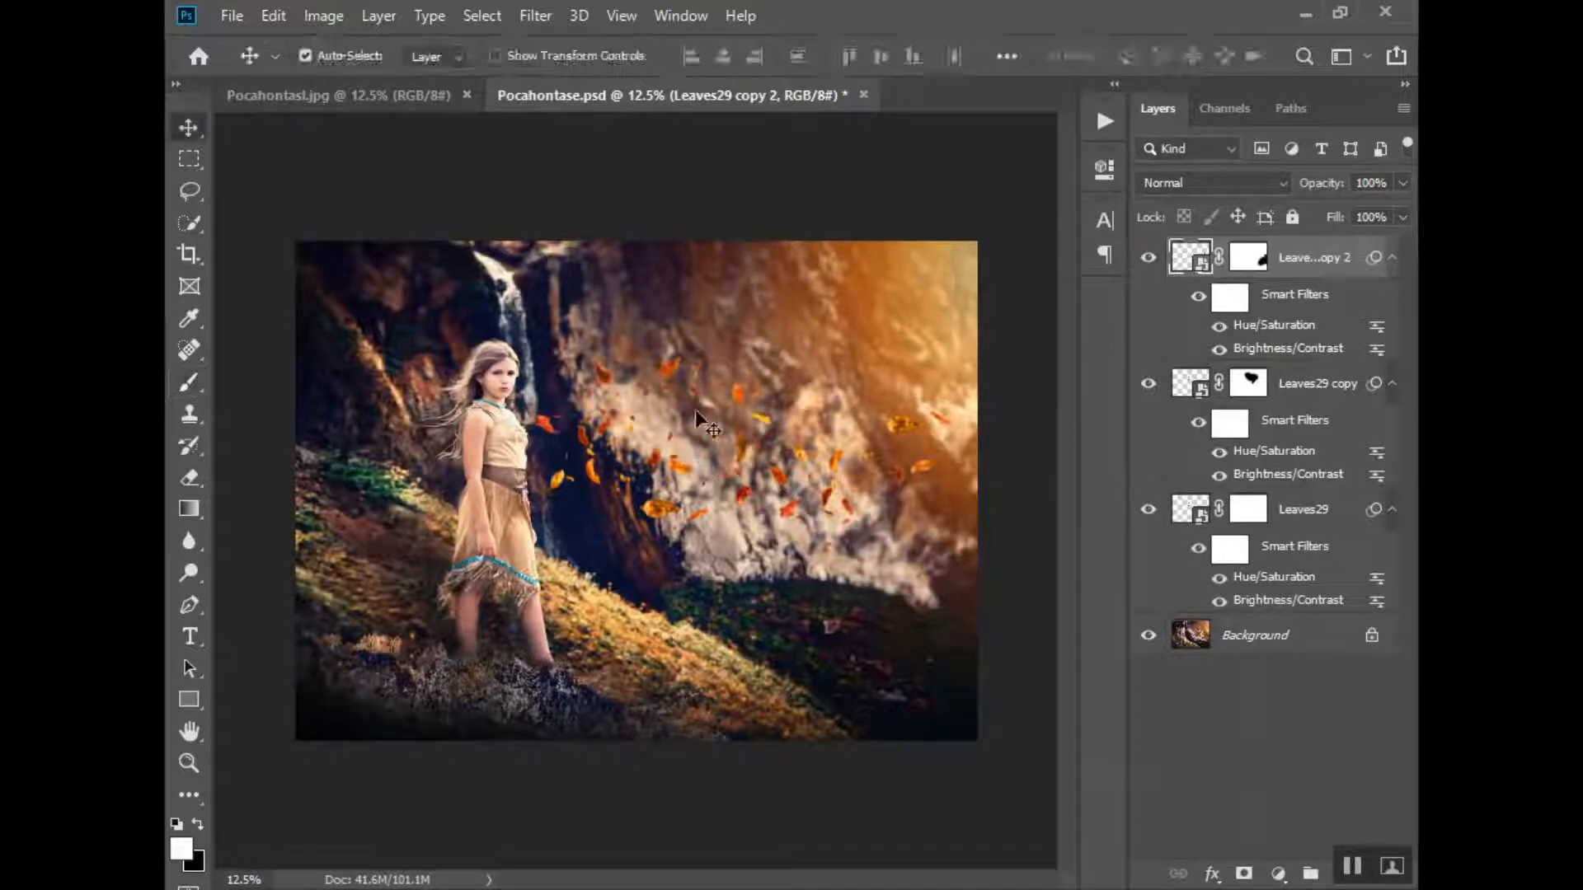
pyautogui.moveTo(695, 412); pyautogui.dragTo(347, 427)
pyautogui.click(1302, 511)
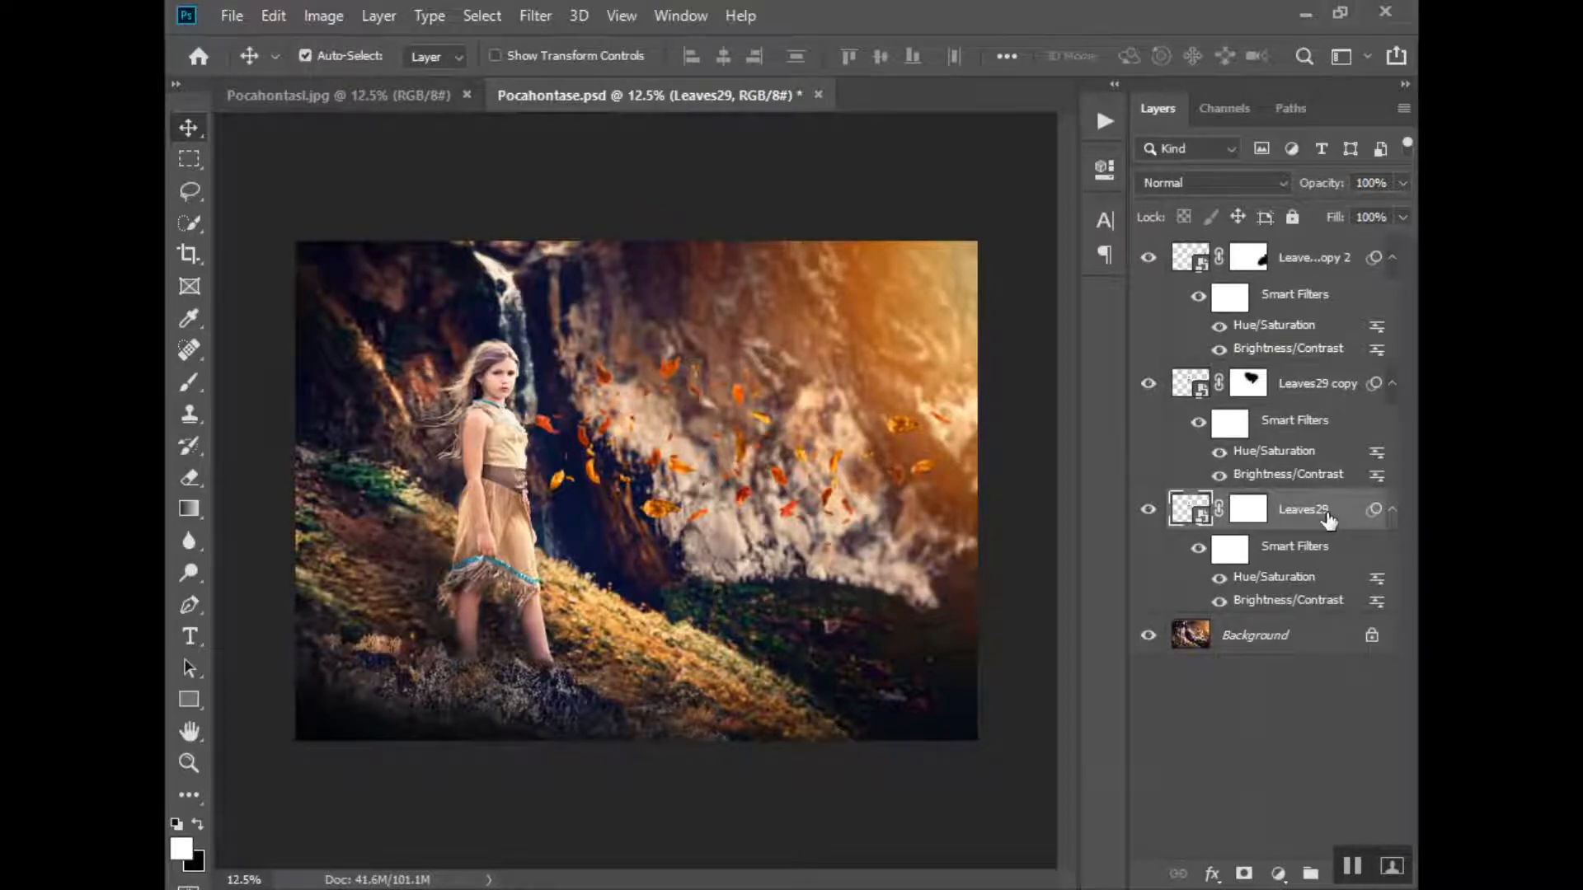
# - Nudge the Leaves29 leaves left in large steps so they scatter around the girl
pyautogui.hotkey('shift', 'Left')
pyautogui.hotkey('shift', 'Left')
pyautogui.hotkey('shift', 'Left')
pyautogui.hotkey('shift', 'Left')
pyautogui.hotkey('shift', 'Left')
pyautogui.hotkey('shift', 'Left')
pyautogui.hotkey('shift', 'Left')
pyautogui.hotkey('shift', 'Left')
pyautogui.hotkey('shift', 'Left')
pyautogui.hotkey('shift', 'Left')
pyautogui.hotkey('shift', 'Left')
pyautogui.hotkey('shift', 'Left')
pyautogui.hotkey('shift', 'Left')
pyautogui.hotkey('shift', 'Left')
pyautogui.hotkey('shift', 'Left')
pyautogui.hotkey('shift', 'Left')
pyautogui.hotkey('shift', 'Left')
pyautogui.hotkey('shift', 'Left')
pyautogui.hotkey('shift', 'Left')
pyautogui.hotkey('shift', 'Left')
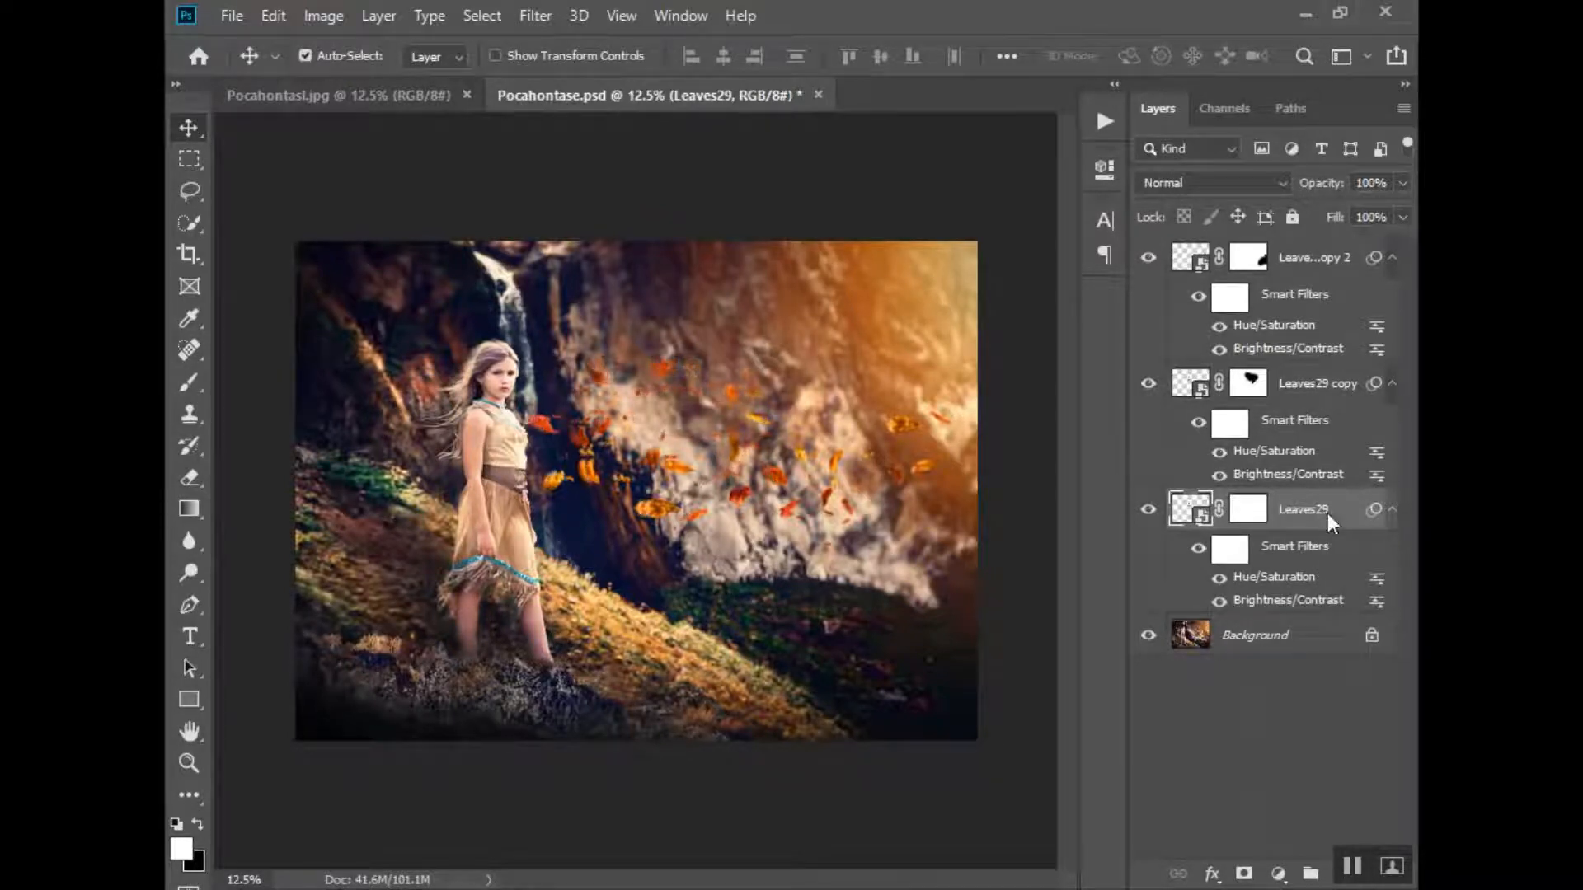
pyautogui.hotkey('shift', 'Left')
pyautogui.hotkey('shift', 'Left')
pyautogui.hotkey('shift', 'Left')
pyautogui.hotkey('shift', 'Left')
pyautogui.hotkey('shift', 'Left')
pyautogui.hotkey('shift', 'Left')
pyautogui.hotkey('shift', 'Left')
pyautogui.hotkey('shift', 'Left')
pyautogui.hotkey('shift', 'Left')
pyautogui.hotkey('shift', 'Left')
pyautogui.hotkey('shift', 'Left')
pyautogui.hotkey('shift', 'Left')
pyautogui.hotkey('shift', 'Left')
pyautogui.hotkey('shift', 'Left')
pyautogui.hotkey('shift', 'Left')
pyautogui.hotkey('shift', 'Left')
pyautogui.hotkey('shift', 'Left')
pyautogui.hotkey('shift', 'Left')
pyautogui.hotkey('shift', 'Left')
pyautogui.hotkey('shift', 'Left')
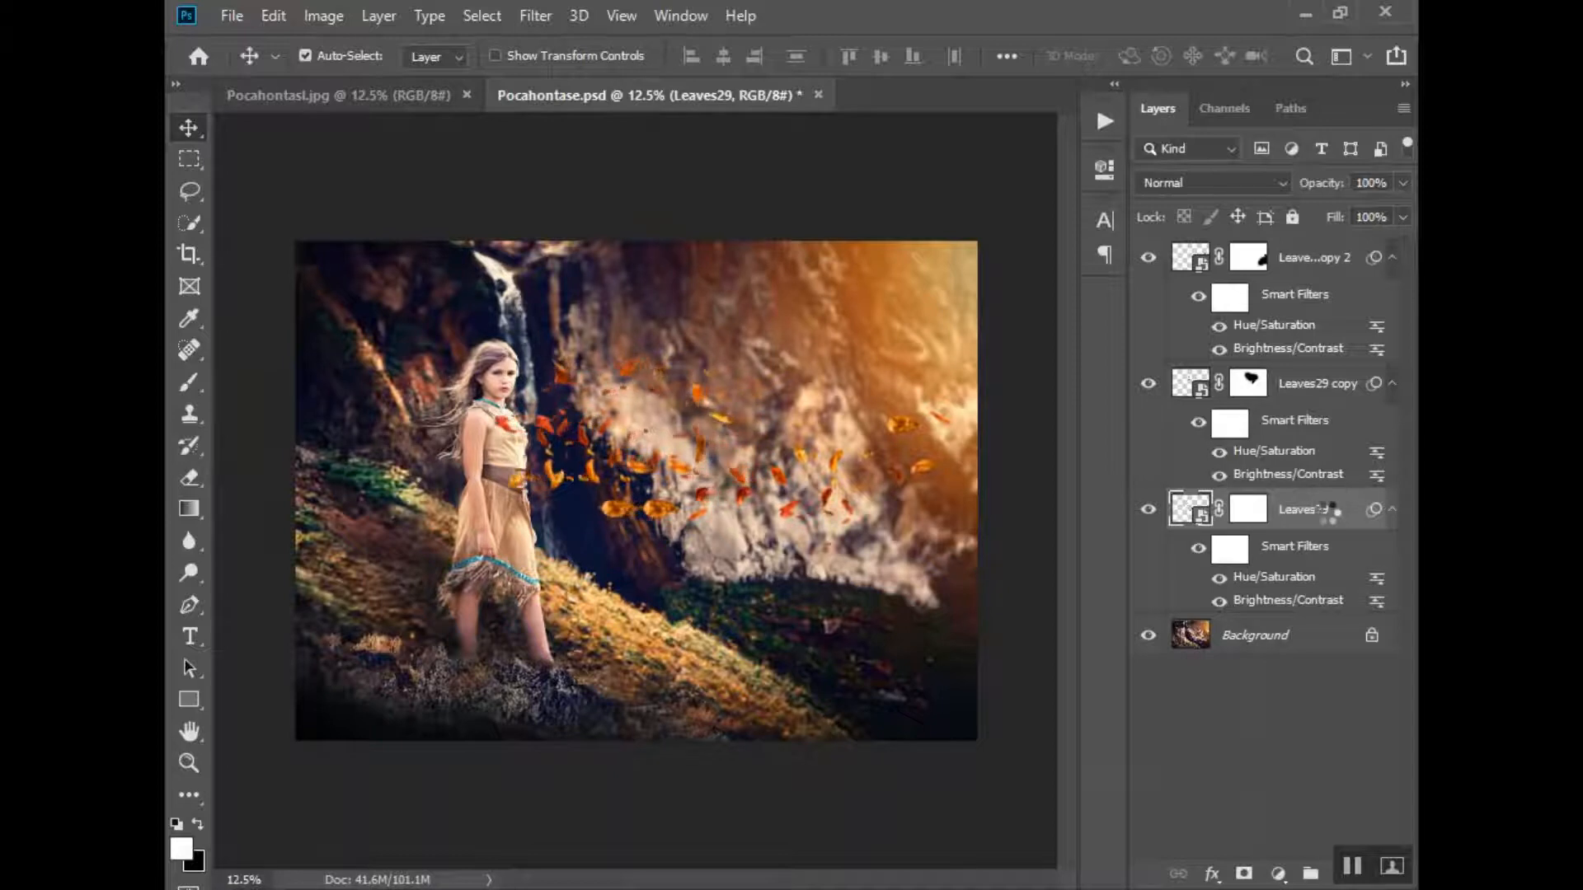
pyautogui.hotkey('shift', 'Left')
pyautogui.hotkey('shift', 'Left')
pyautogui.hotkey('shift', 'Left')
pyautogui.hotkey('shift', 'Left')
pyautogui.hotkey('shift', 'Left')
pyautogui.hotkey('shift', 'Left')
pyautogui.hotkey('shift', 'Left')
pyautogui.hotkey('shift', 'Left')
pyautogui.hotkey('shift', 'Left')
pyautogui.hotkey('shift', 'Left')
pyautogui.hotkey('shift', 'Left')
pyautogui.hotkey('shift', 'Left')
pyautogui.hotkey('shift', 'Left')
pyautogui.hotkey('shift', 'Left')
pyautogui.hotkey('shift', 'Left')
pyautogui.hotkey('shift', 'Left')
pyautogui.hotkey('shift', 'Left')
pyautogui.hotkey('shift', 'Left')
pyautogui.hotkey('shift', 'Left')
pyautogui.hotkey('shift', 'Left')
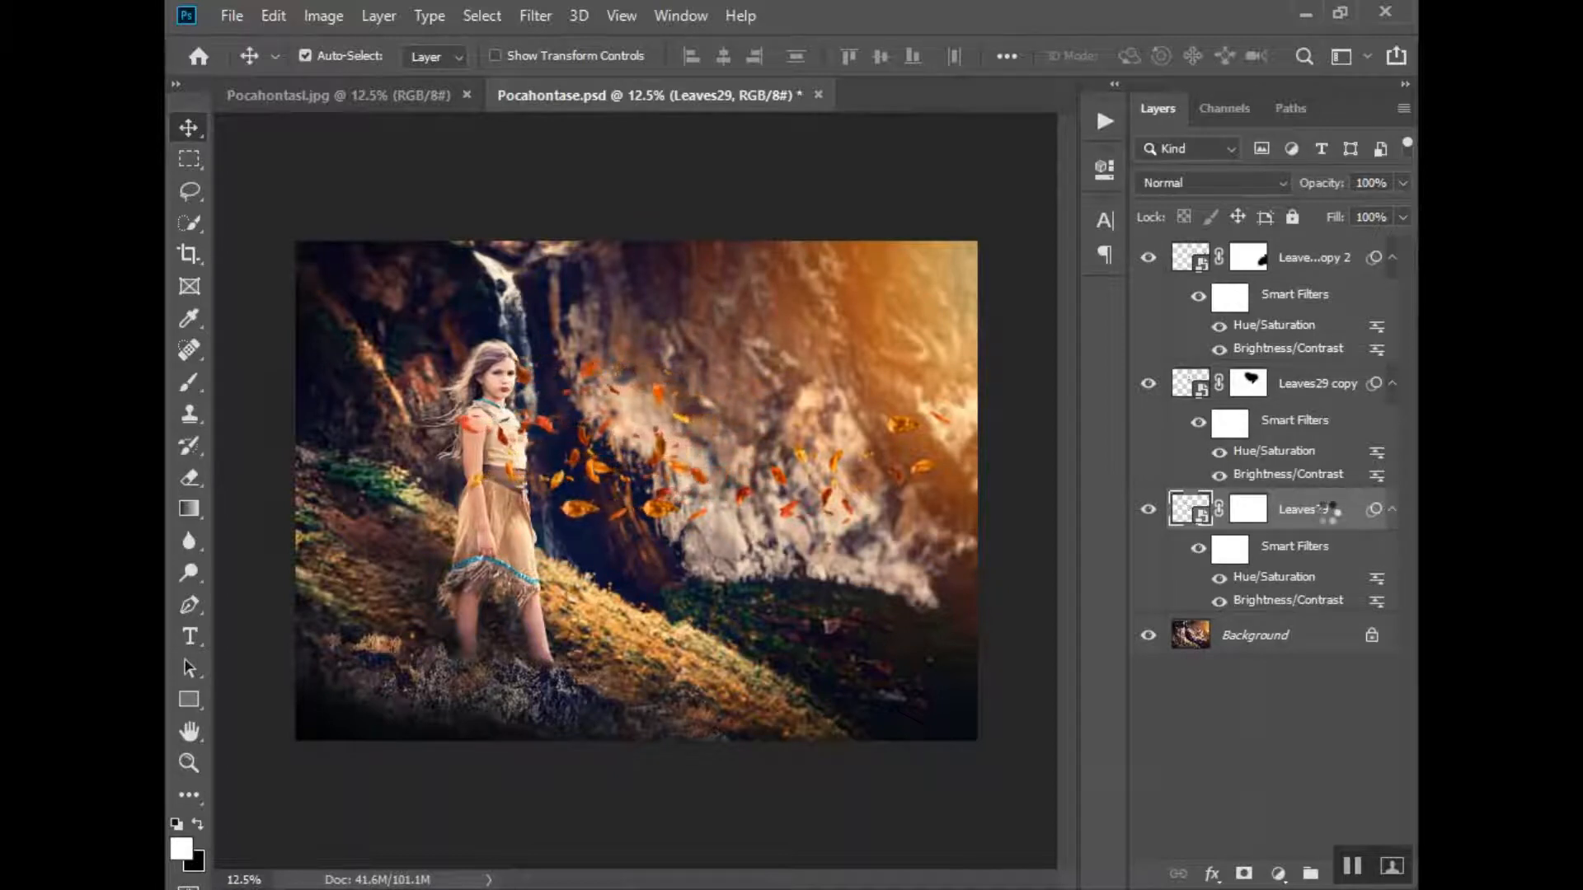
pyautogui.hotkey('shift', 'Left')
pyautogui.hotkey('shift', 'Left')
pyautogui.hotkey('shift', 'Left')
pyautogui.hotkey('shift', 'Left')
pyautogui.hotkey('shift', 'Left')
pyautogui.hotkey('shift', 'Left')
pyautogui.hotkey('shift', 'Left')
pyautogui.hotkey('shift', 'Left')
pyautogui.hotkey('shift', 'Left')
pyautogui.hotkey('shift', 'Left')
pyautogui.hotkey('shift', 'Left')
pyautogui.hotkey('shift', 'Left')
pyautogui.hotkey('shift', 'Left')
pyautogui.hotkey('shift', 'Left')
pyautogui.hotkey('shift', 'Left')
pyautogui.hotkey('shift', 'Left')
pyautogui.hotkey('shift', 'Left')
pyautogui.hotkey('shift', 'Left')
pyautogui.hotkey('shift', 'Left')
pyautogui.hotkey('shift', 'Left')
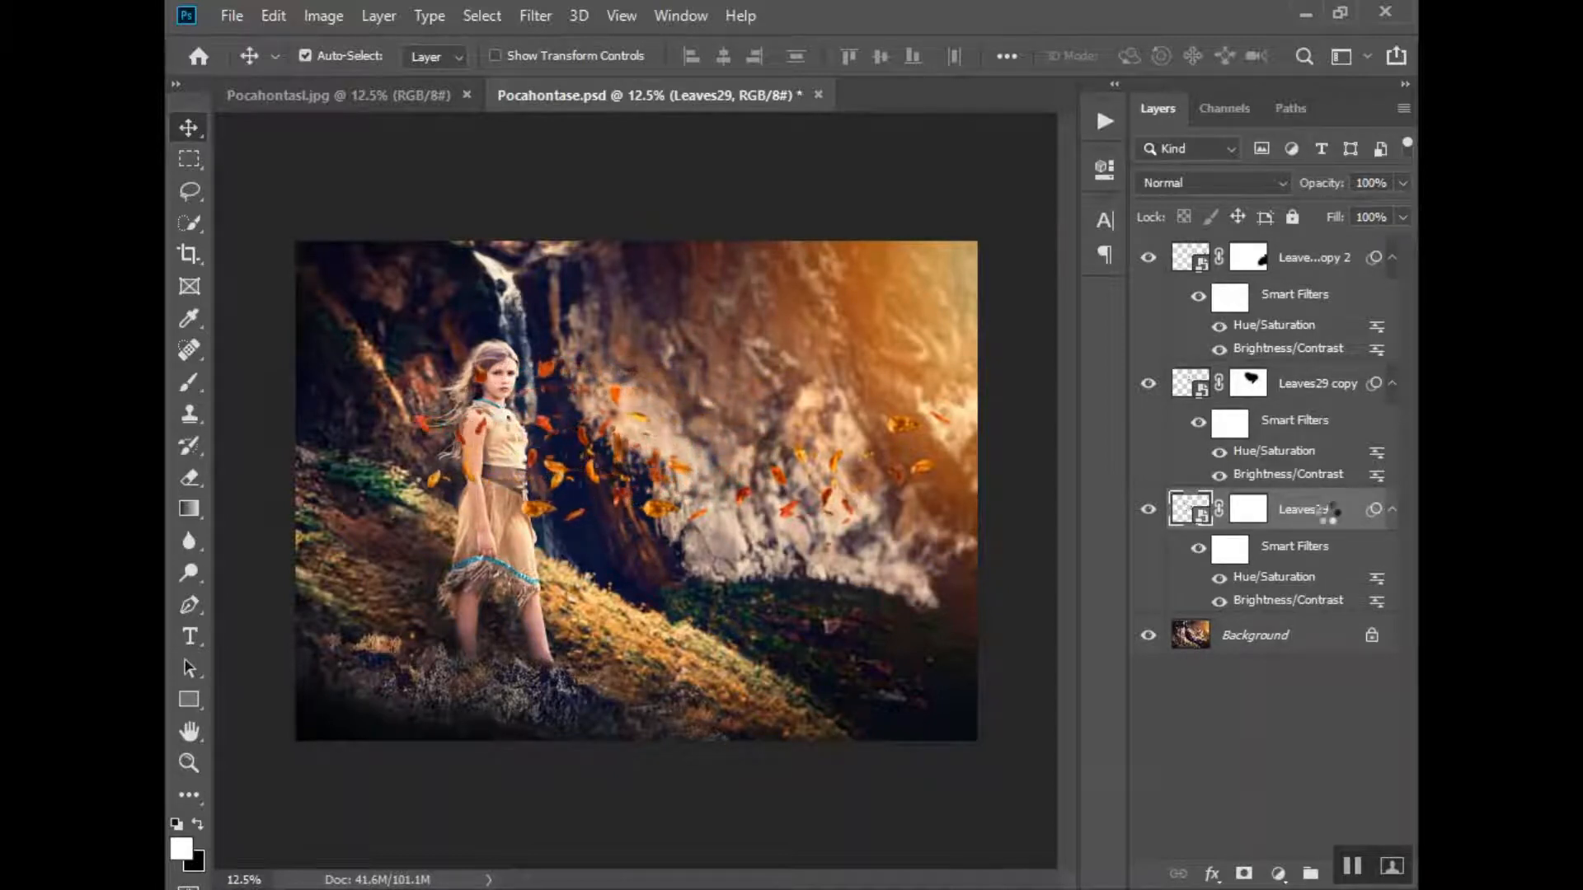
pyautogui.hotkey('shift', 'Left')
pyautogui.hotkey('shift', 'Left')
pyautogui.hotkey('shift', 'Left')
pyautogui.hotkey('shift', 'Left')
pyautogui.hotkey('shift', 'Left')
pyautogui.hotkey('shift', 'Left')
pyautogui.hotkey('shift', 'Left')
pyautogui.hotkey('shift', 'Left')
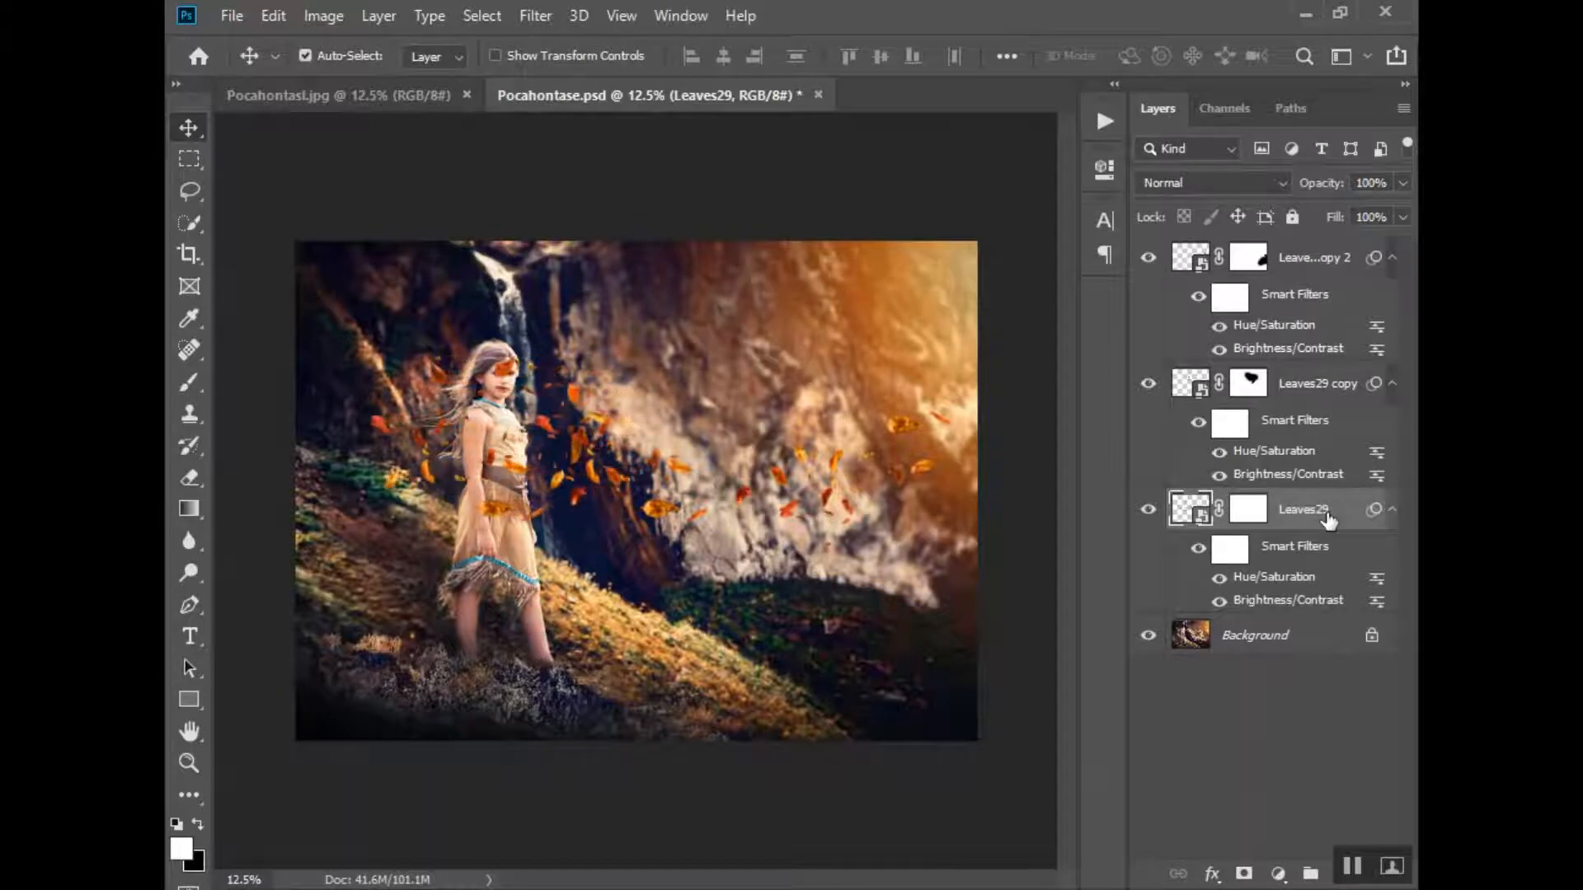
# - Paint black on the Leaves29 layer mask to hide the leaves covering the girl's face and body
pyautogui.click(1248, 509)
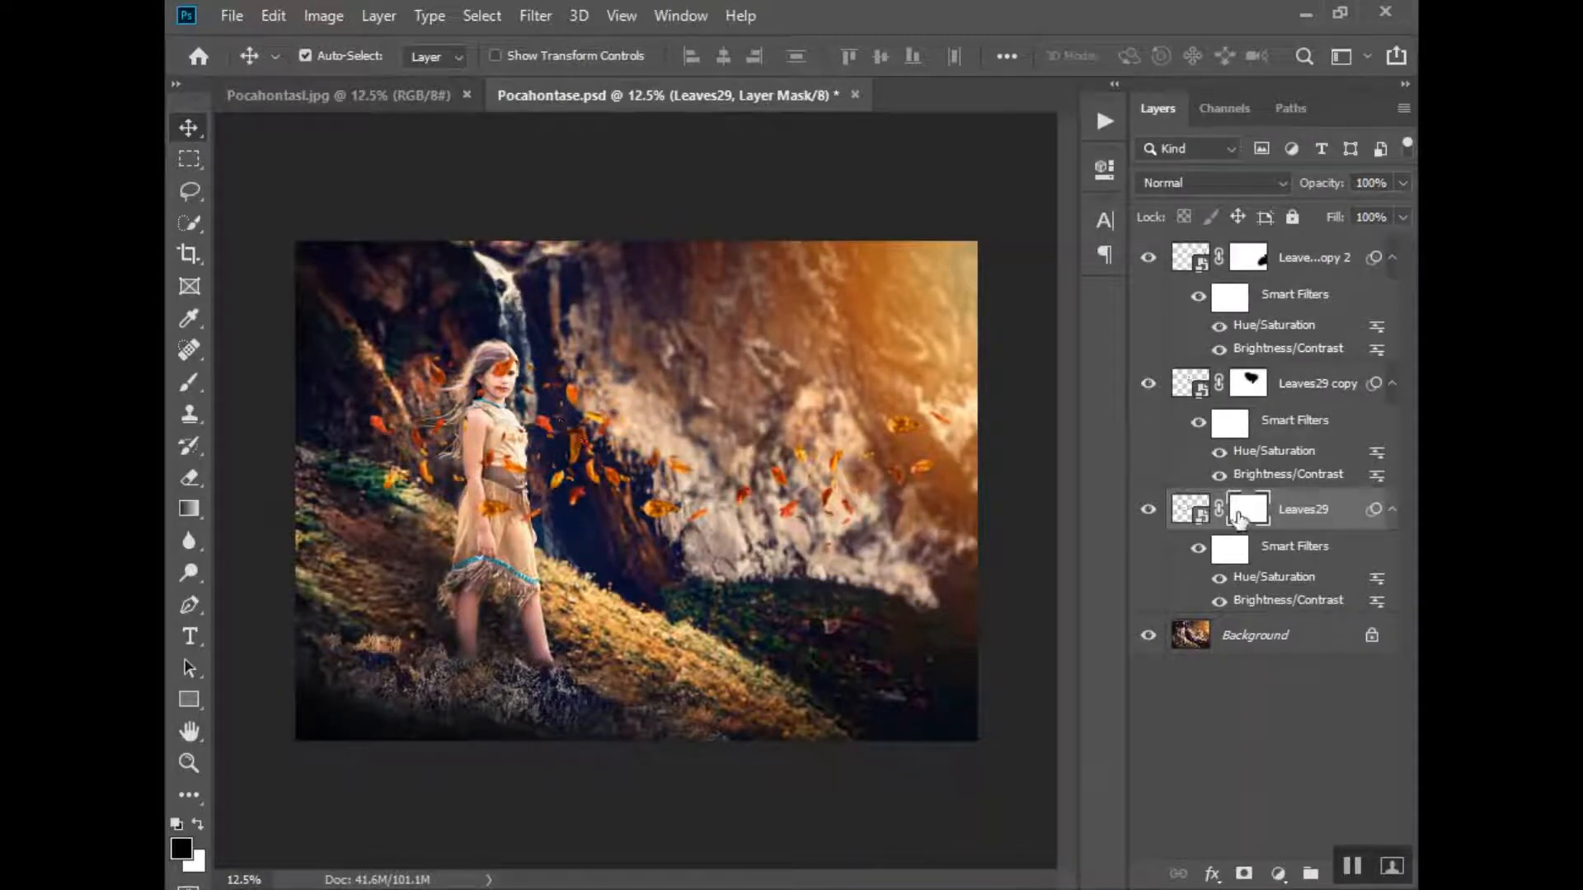
pyautogui.press('b')
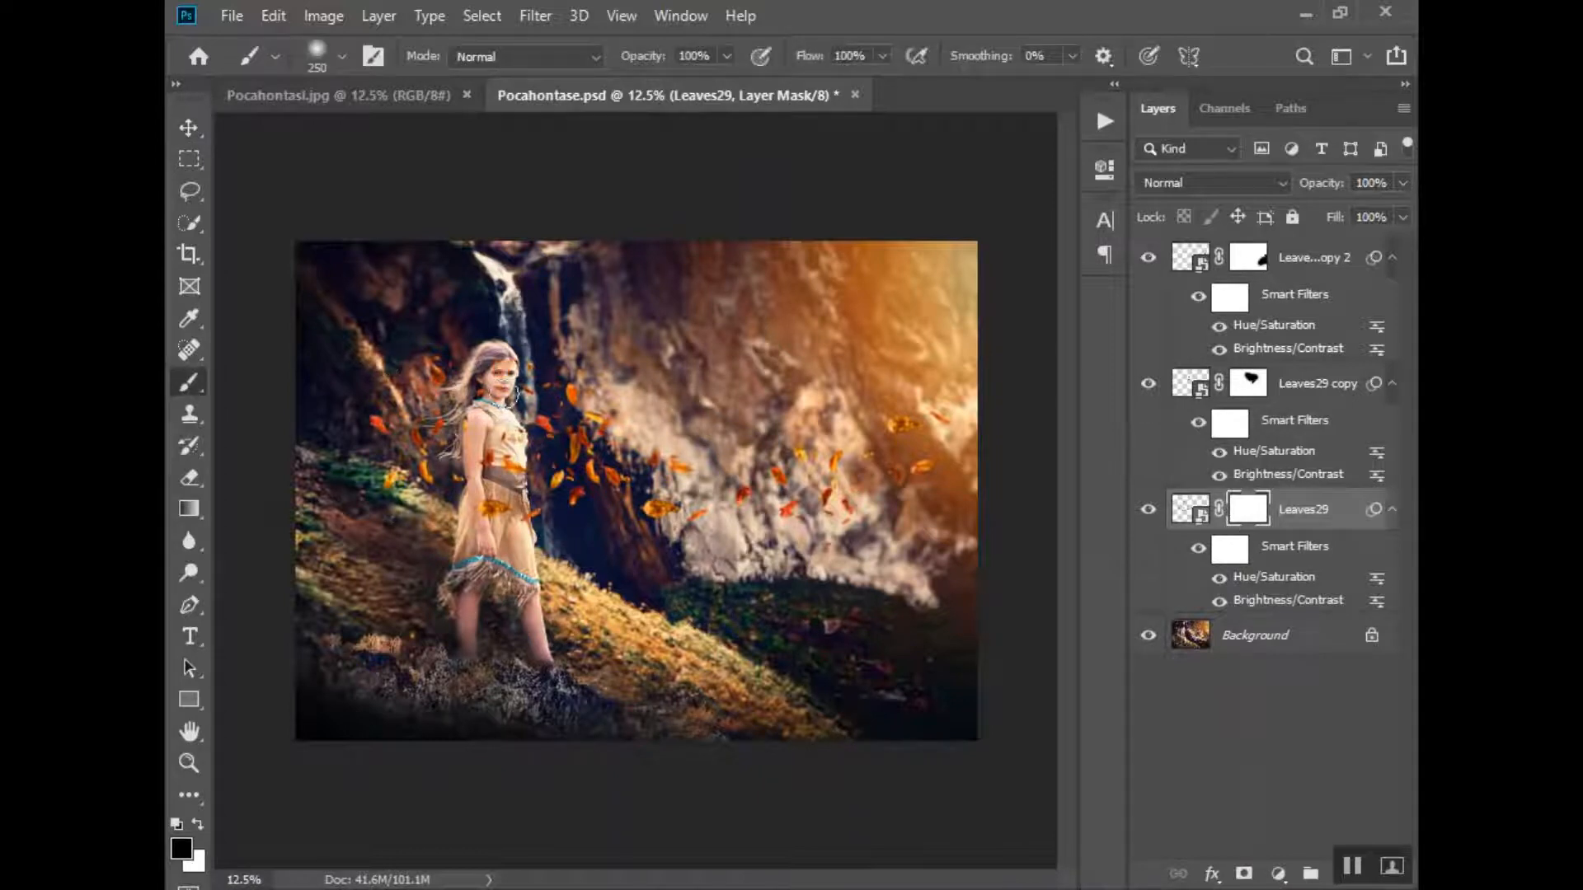
pyautogui.moveTo(493, 416); pyautogui.dragTo(475, 426)
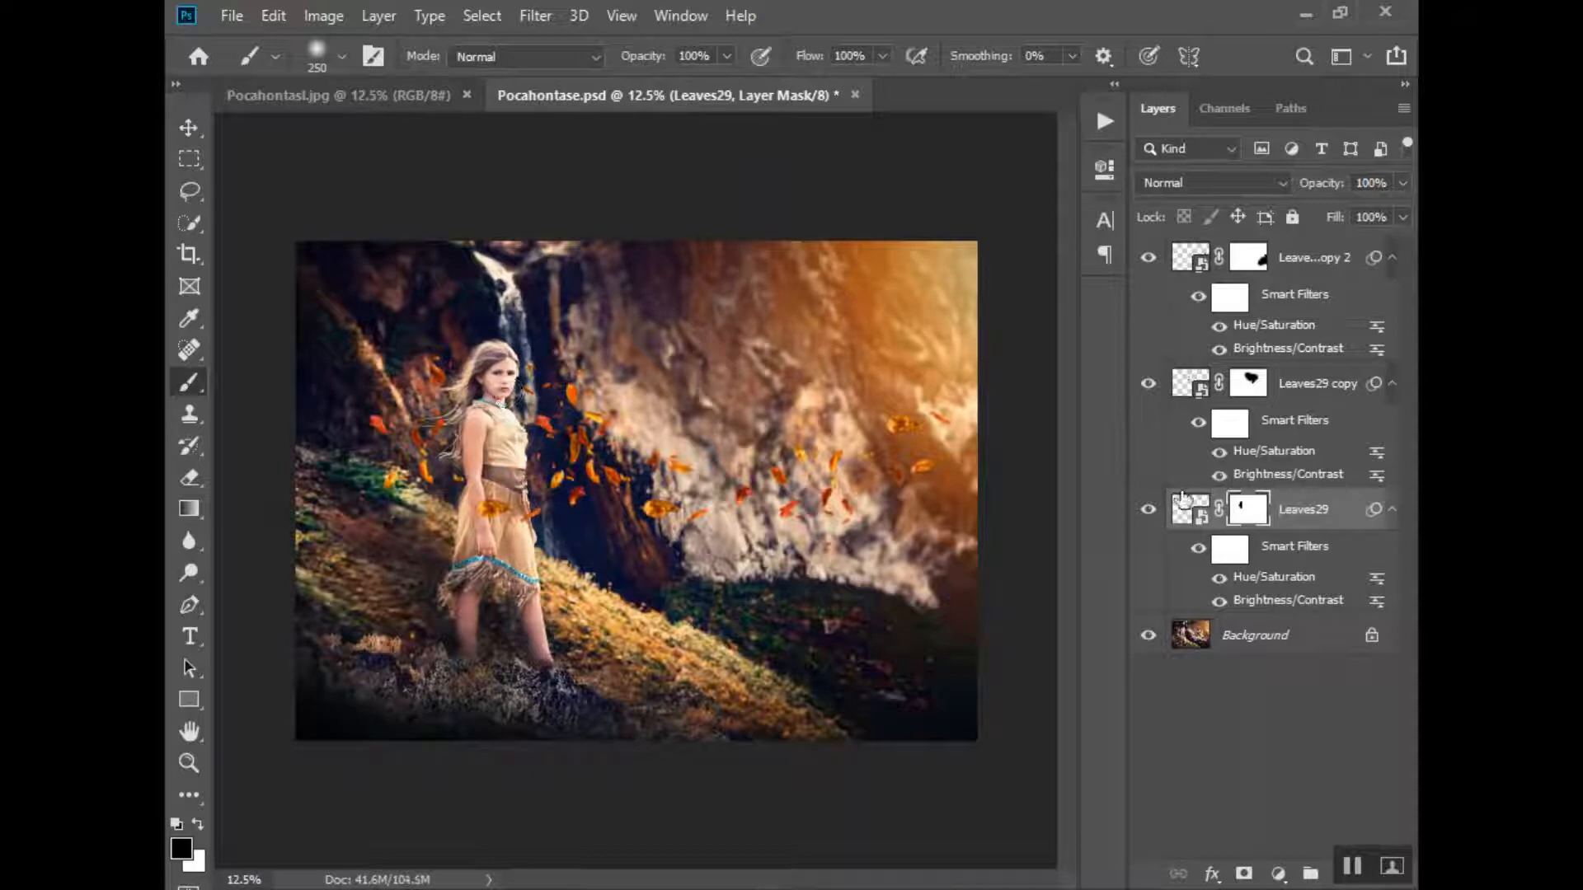
pyautogui.click(1147, 511)
pyautogui.moveTo(574, 450)
pyautogui.mouseDown()
pyautogui.moveTo(571, 399)
pyautogui.moveTo(595, 420)
pyautogui.moveTo(578, 486)
pyautogui.moveTo(548, 437)
pyautogui.mouseUp()
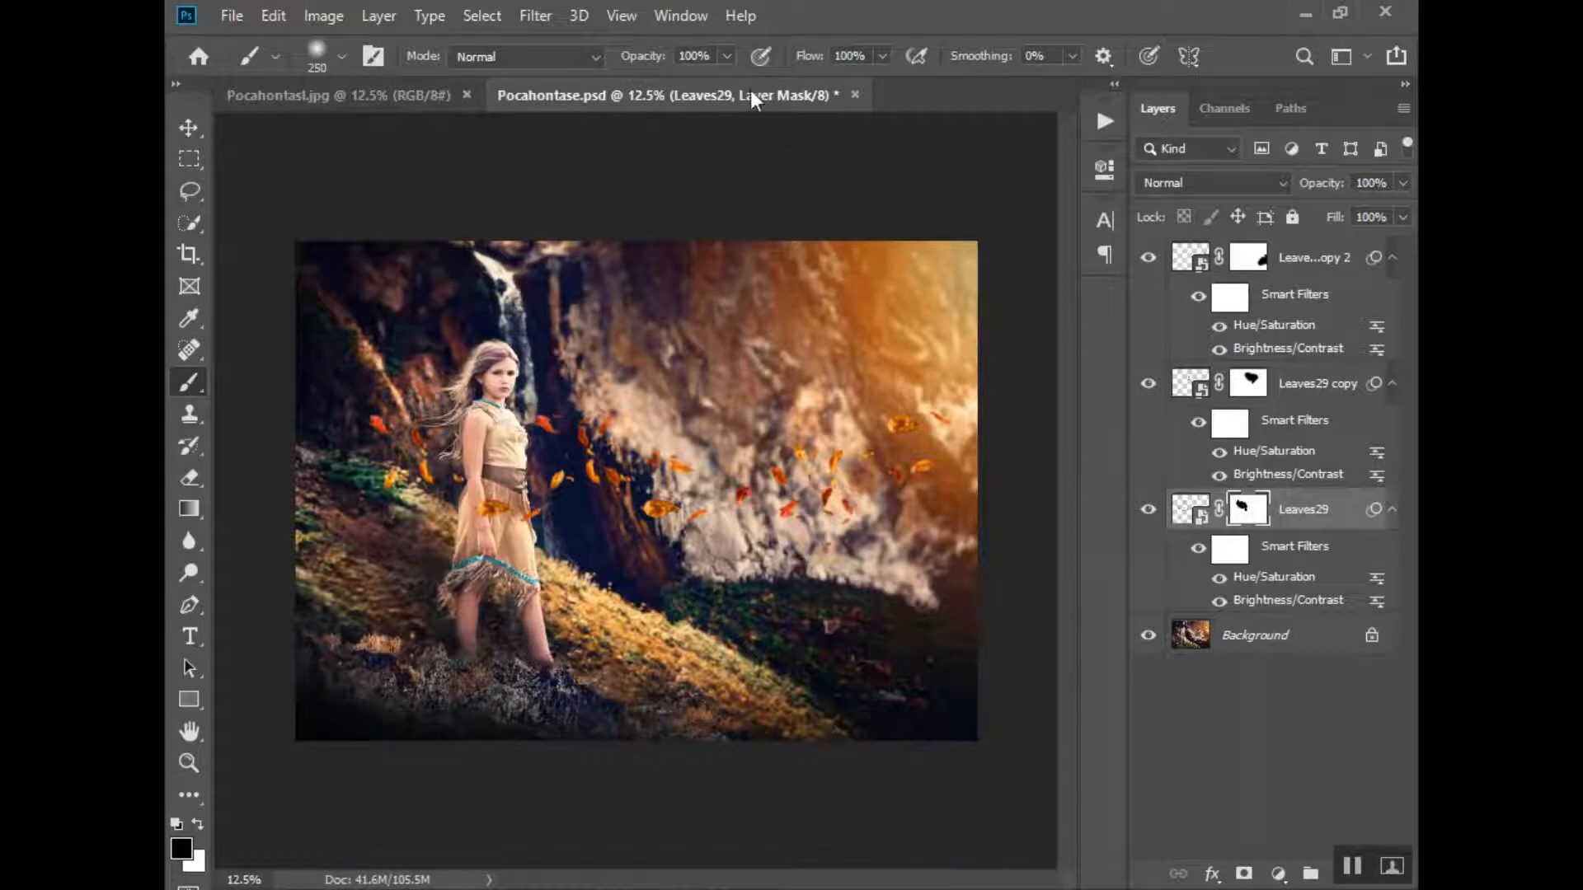
# - Switch to the Pocahontasi.jpg document to compare the reference result
pyautogui.click(401, 94)
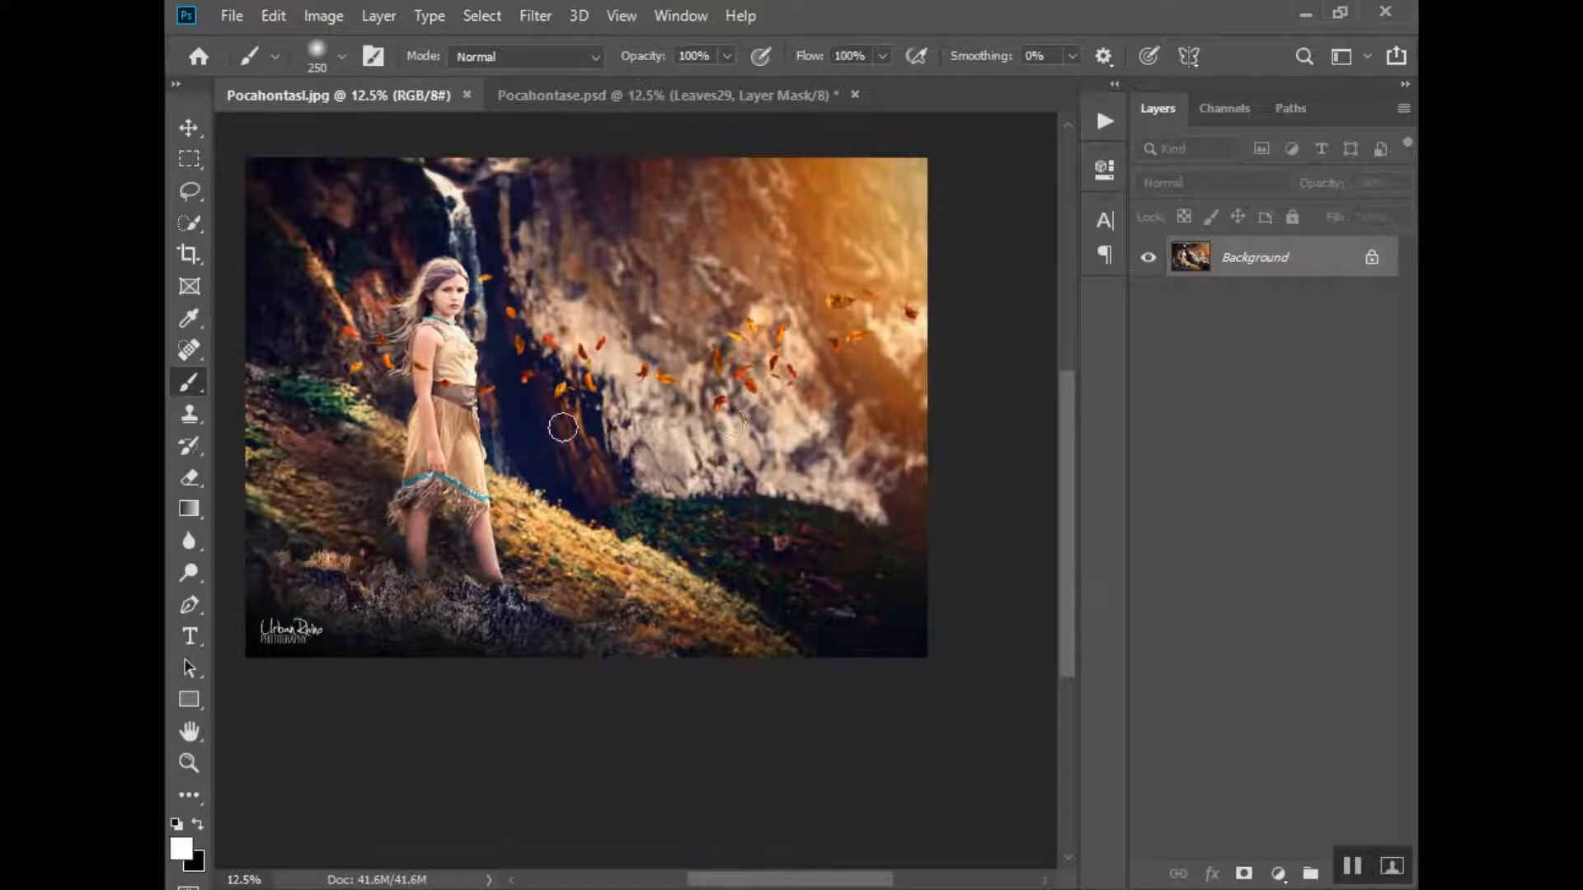
pyautogui.scroll(2, 734, 390)
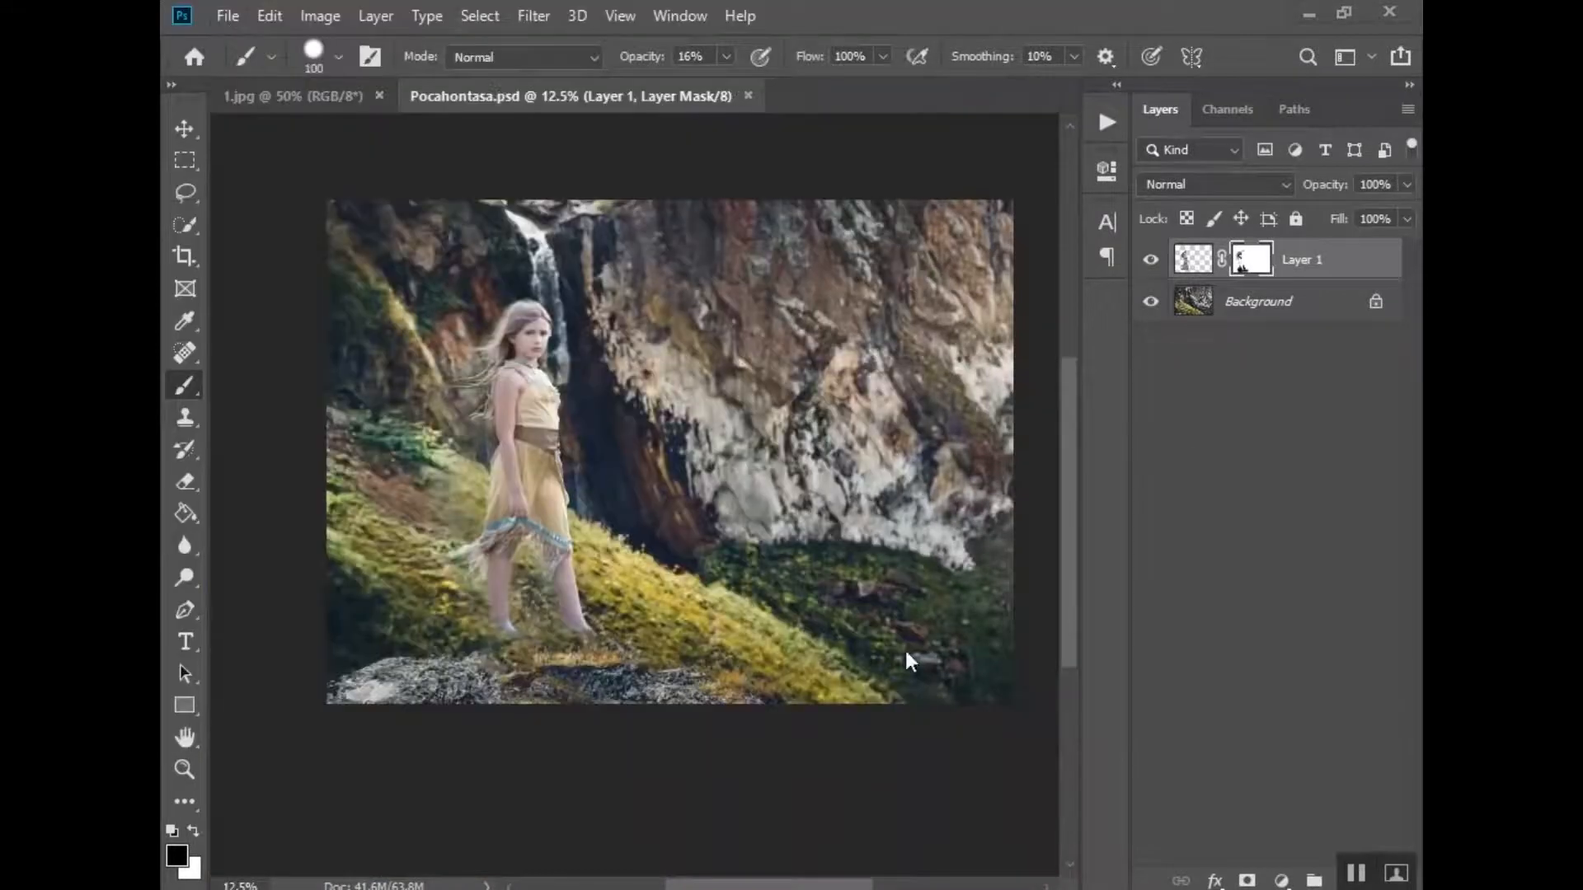
# - Duplicate Layer 1 in the Pocahontasa document and lower the Shadow layer's opacity to 33%
pyautogui.hotkey('ctrl', 'j')
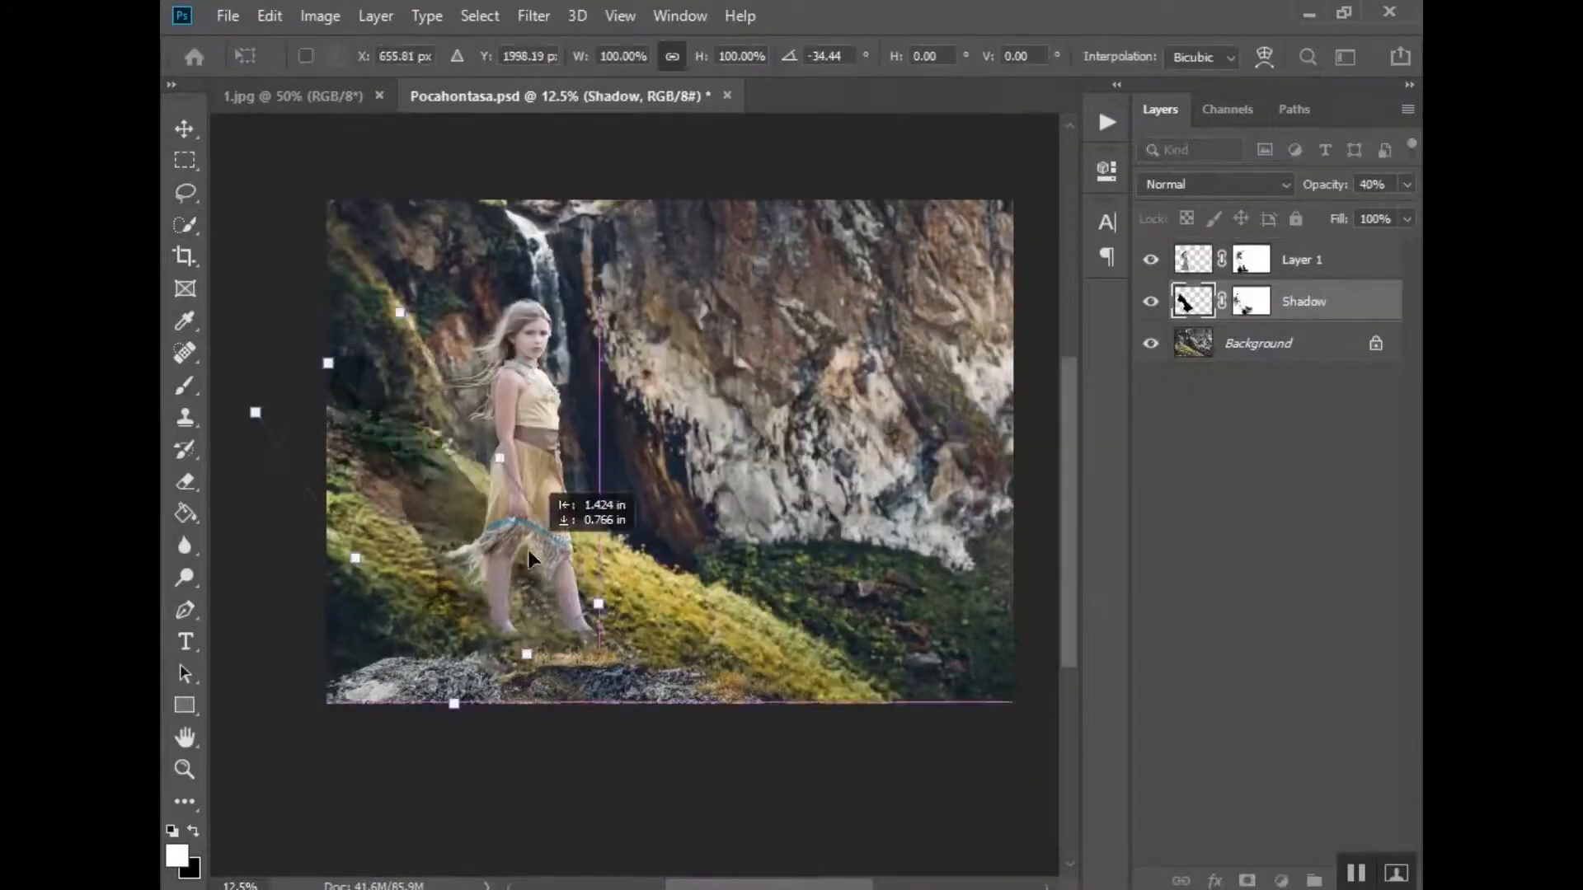
pyautogui.press('Return')
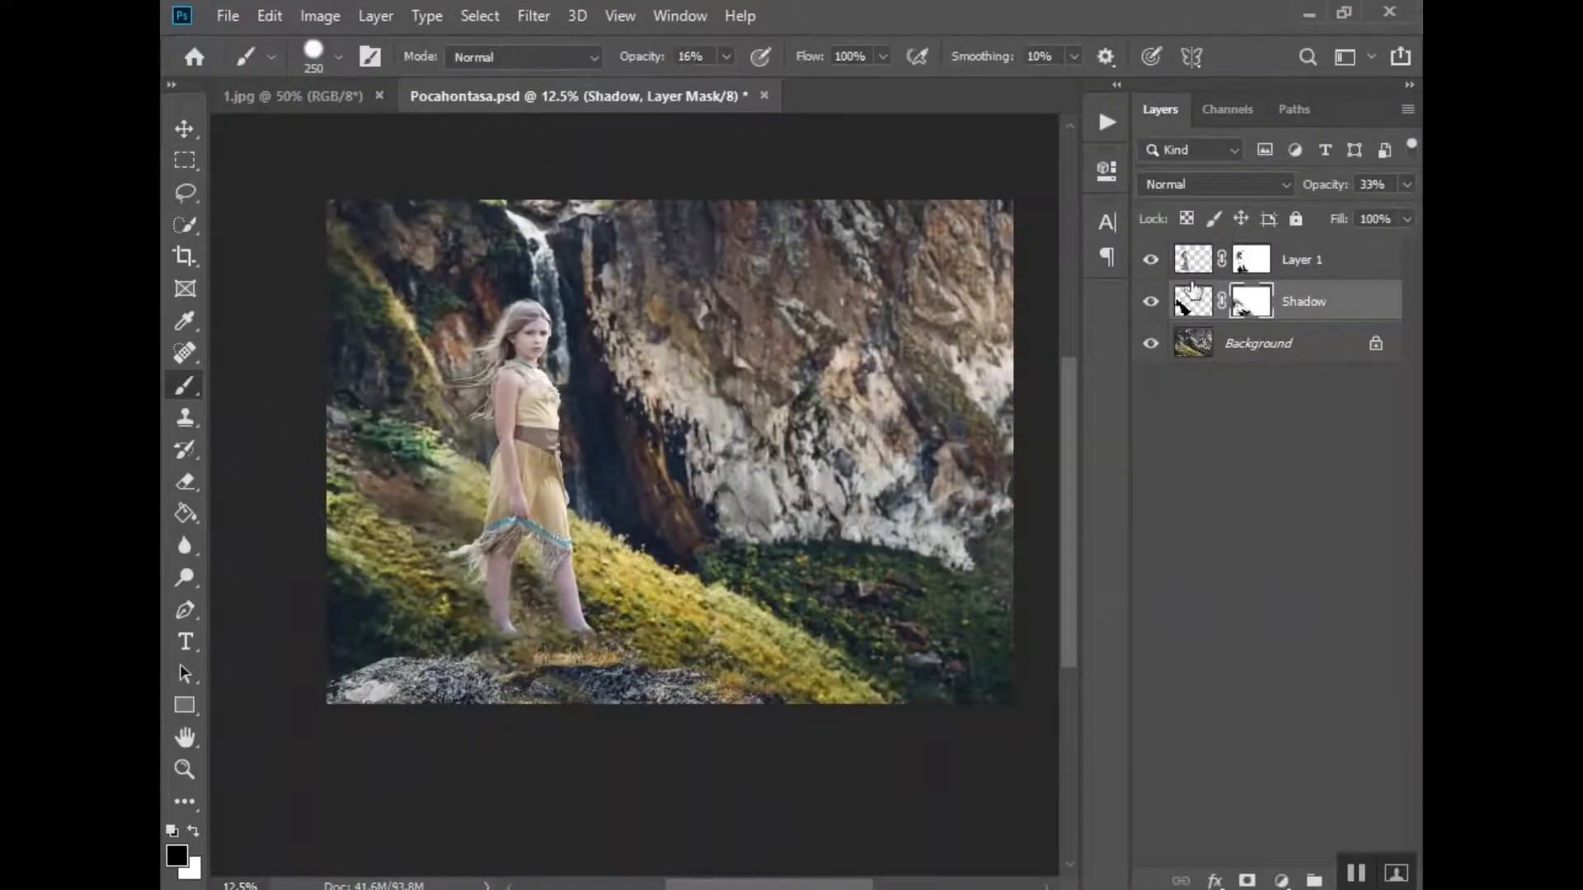
pyautogui.click(1303, 346)
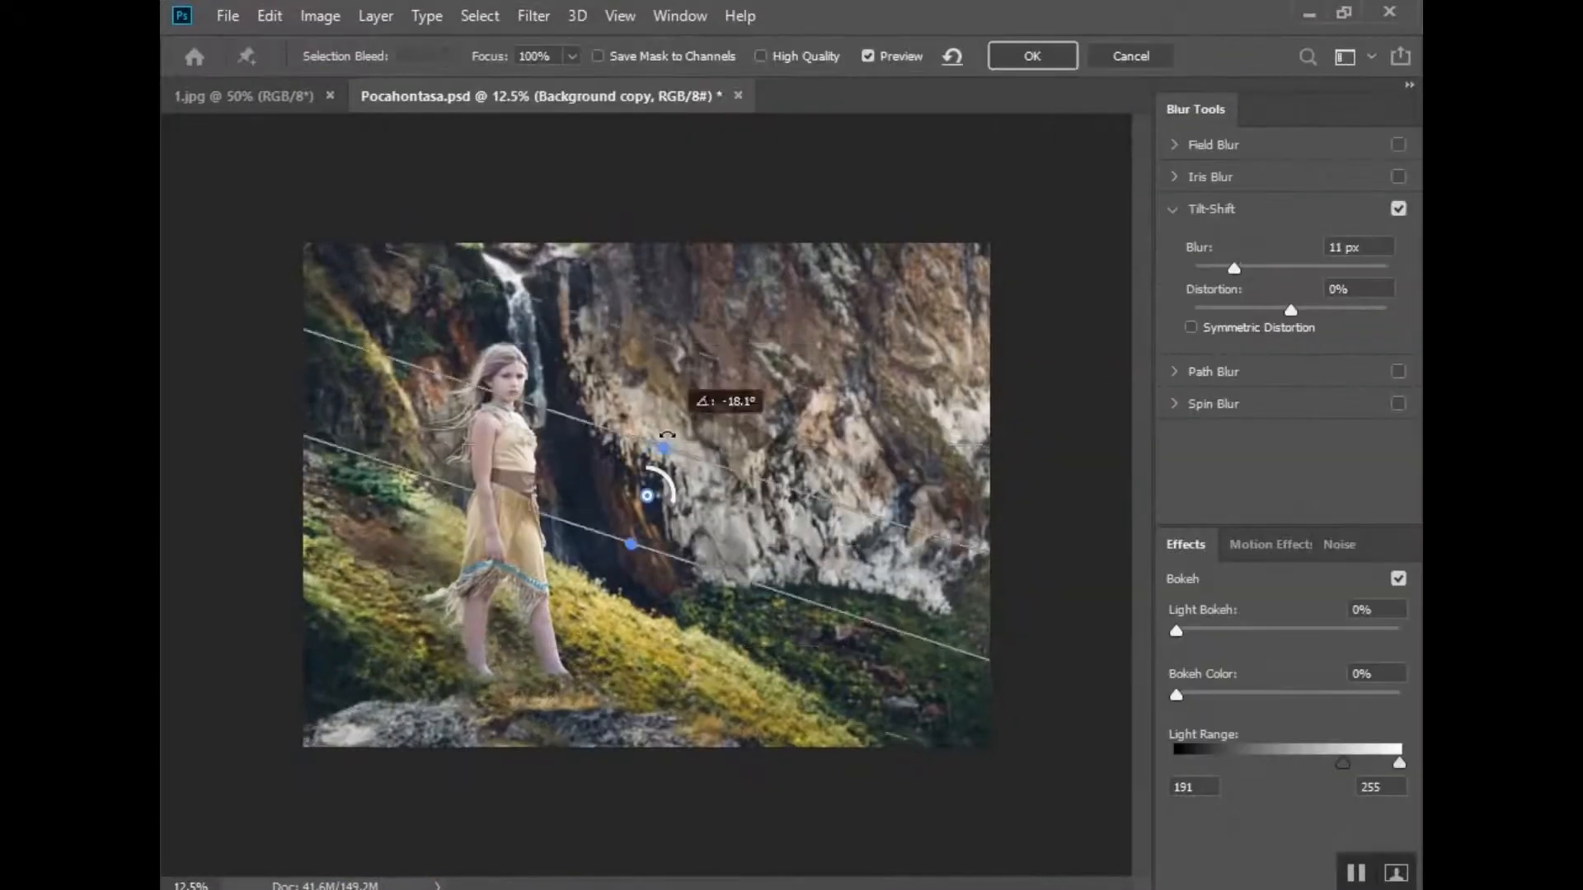
pyautogui.moveTo(654, 452); pyautogui.dragTo(647, 453)
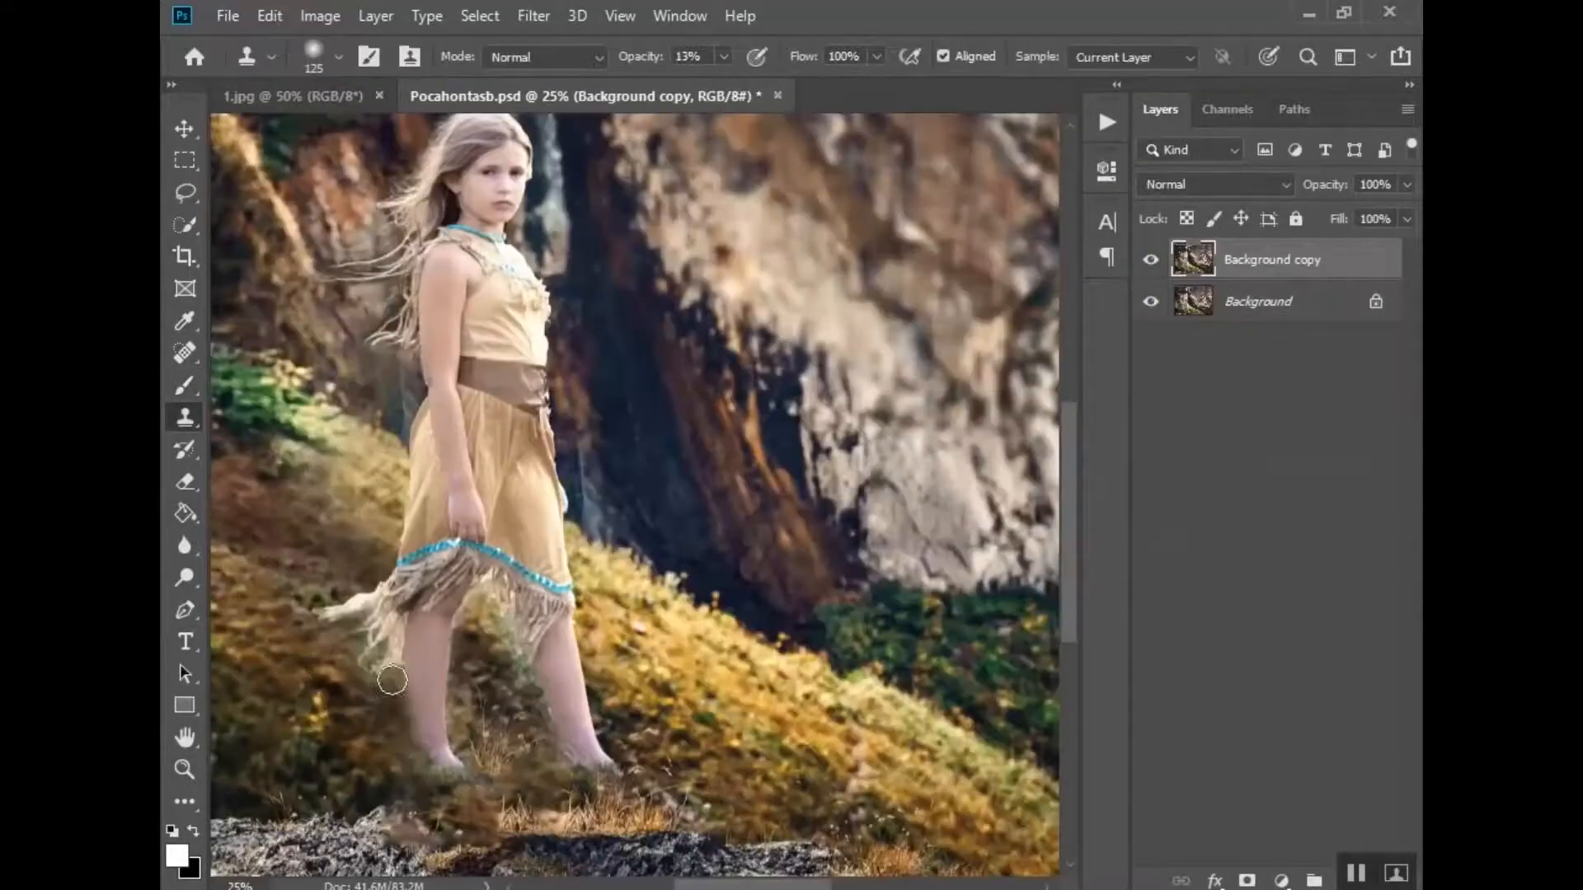
# - Paint on the group mask in the Pocahontasb document and zoom in on the girl's face with a larger brush
pyautogui.moveTo(392, 680)
pyautogui.mouseDown()
pyautogui.moveTo(519, 685)
pyautogui.moveTo(585, 777)
pyautogui.mouseUp()
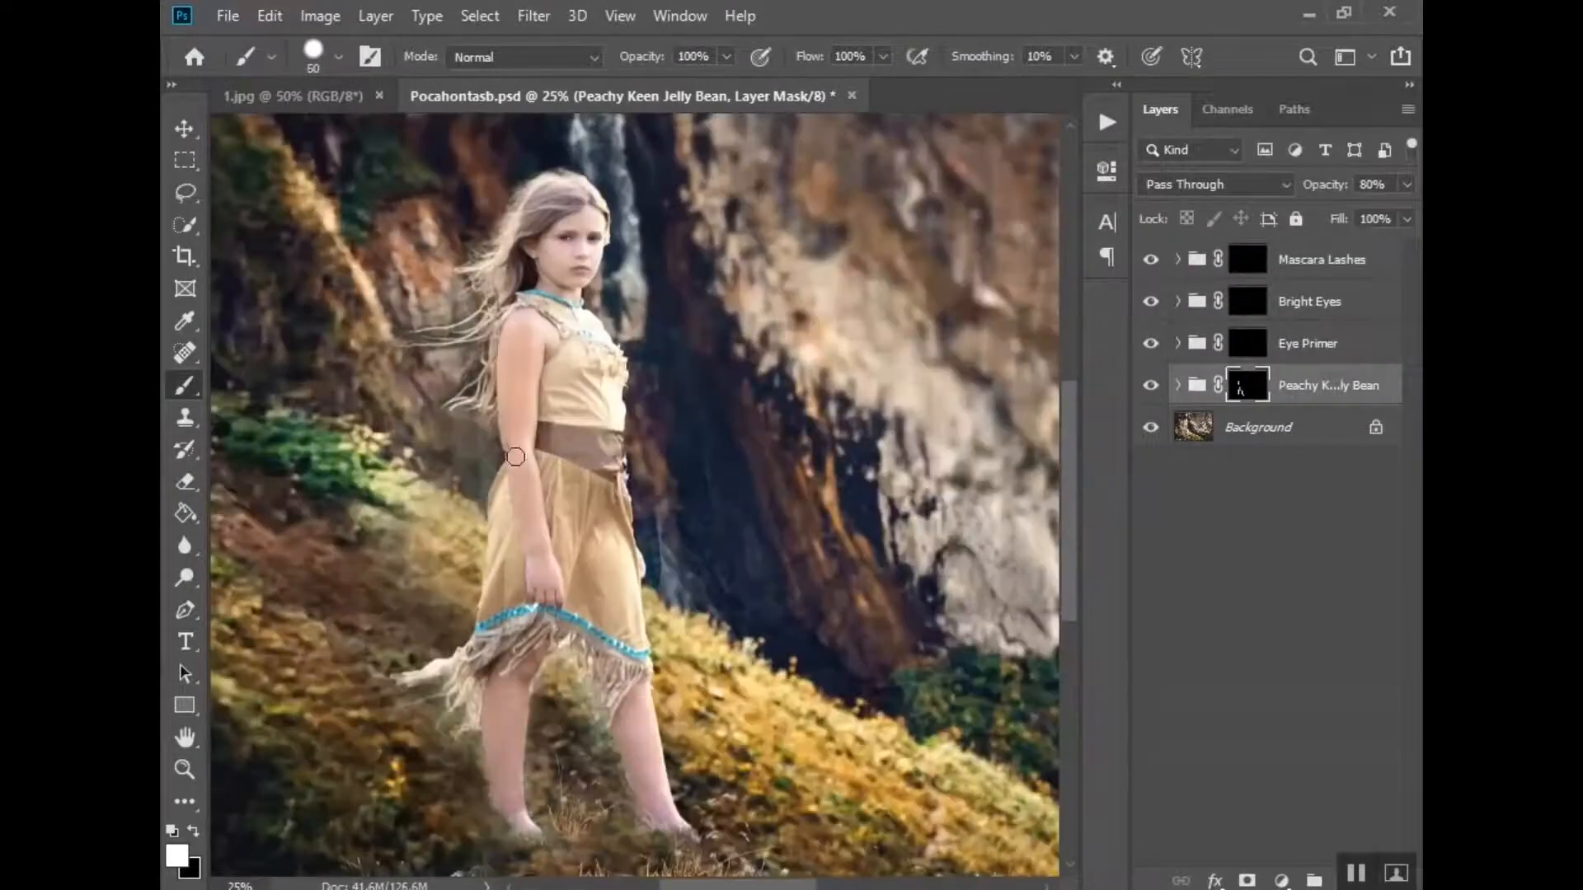
pyautogui.hotkey('ctrl', '+')
pyautogui.hotkey('ctrl', '+')
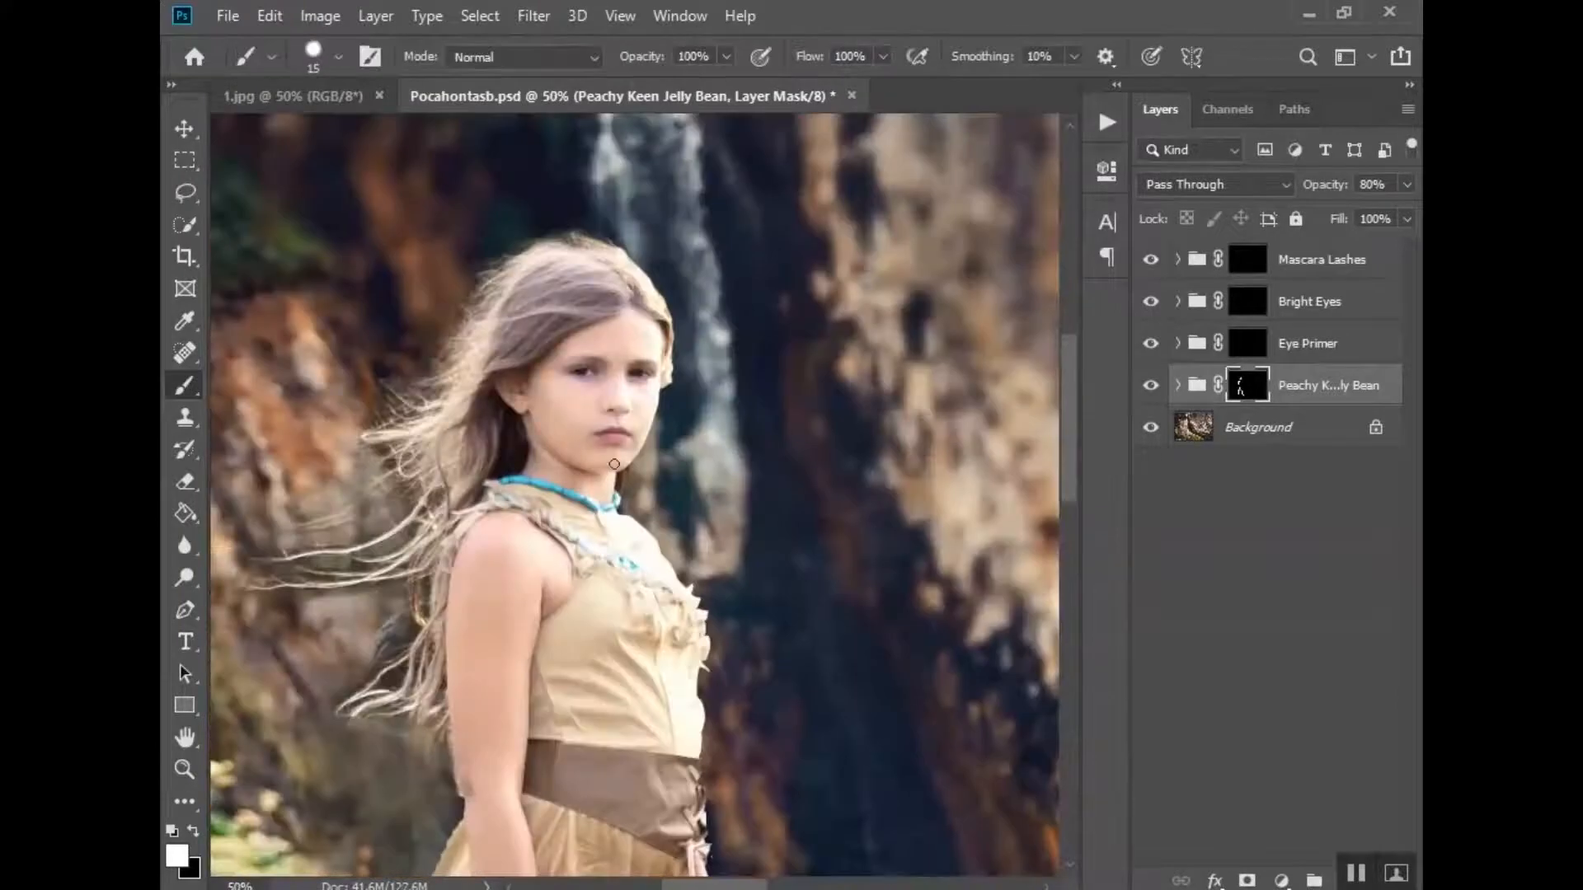
pyautogui.press(']')
pyautogui.scroll(-3, 493, 685)
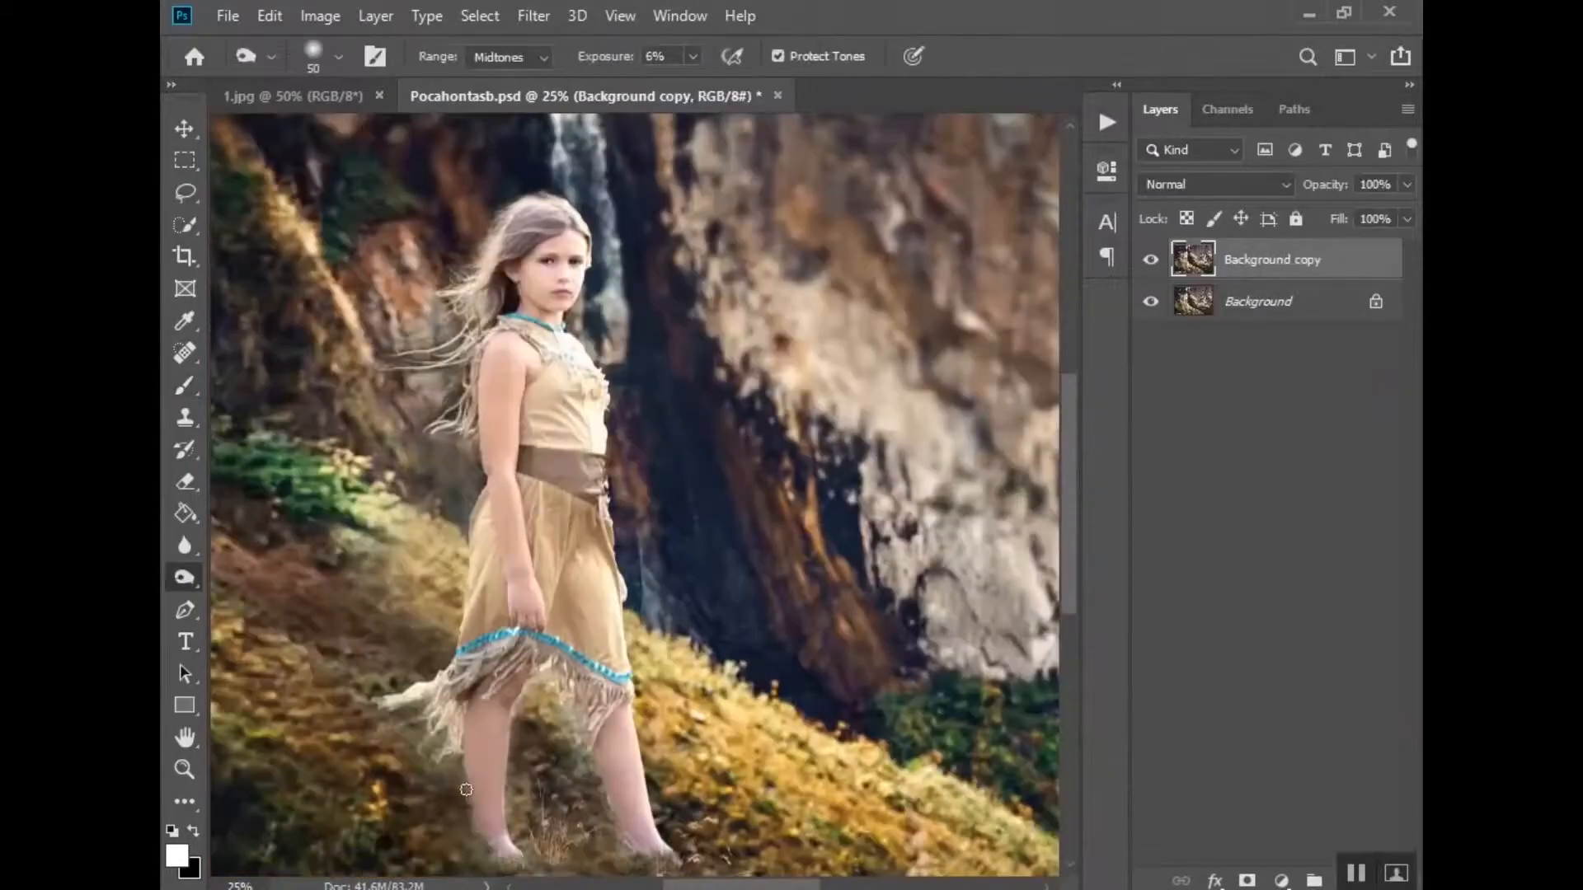
# - Dodge the girl's dress, legs and face on the Background copy layer with Midtones range and 6% exposure
pyautogui.moveTo(467, 790)
pyautogui.mouseDown()
pyautogui.moveTo(601, 751)
pyautogui.moveTo(467, 714)
pyautogui.mouseUp()
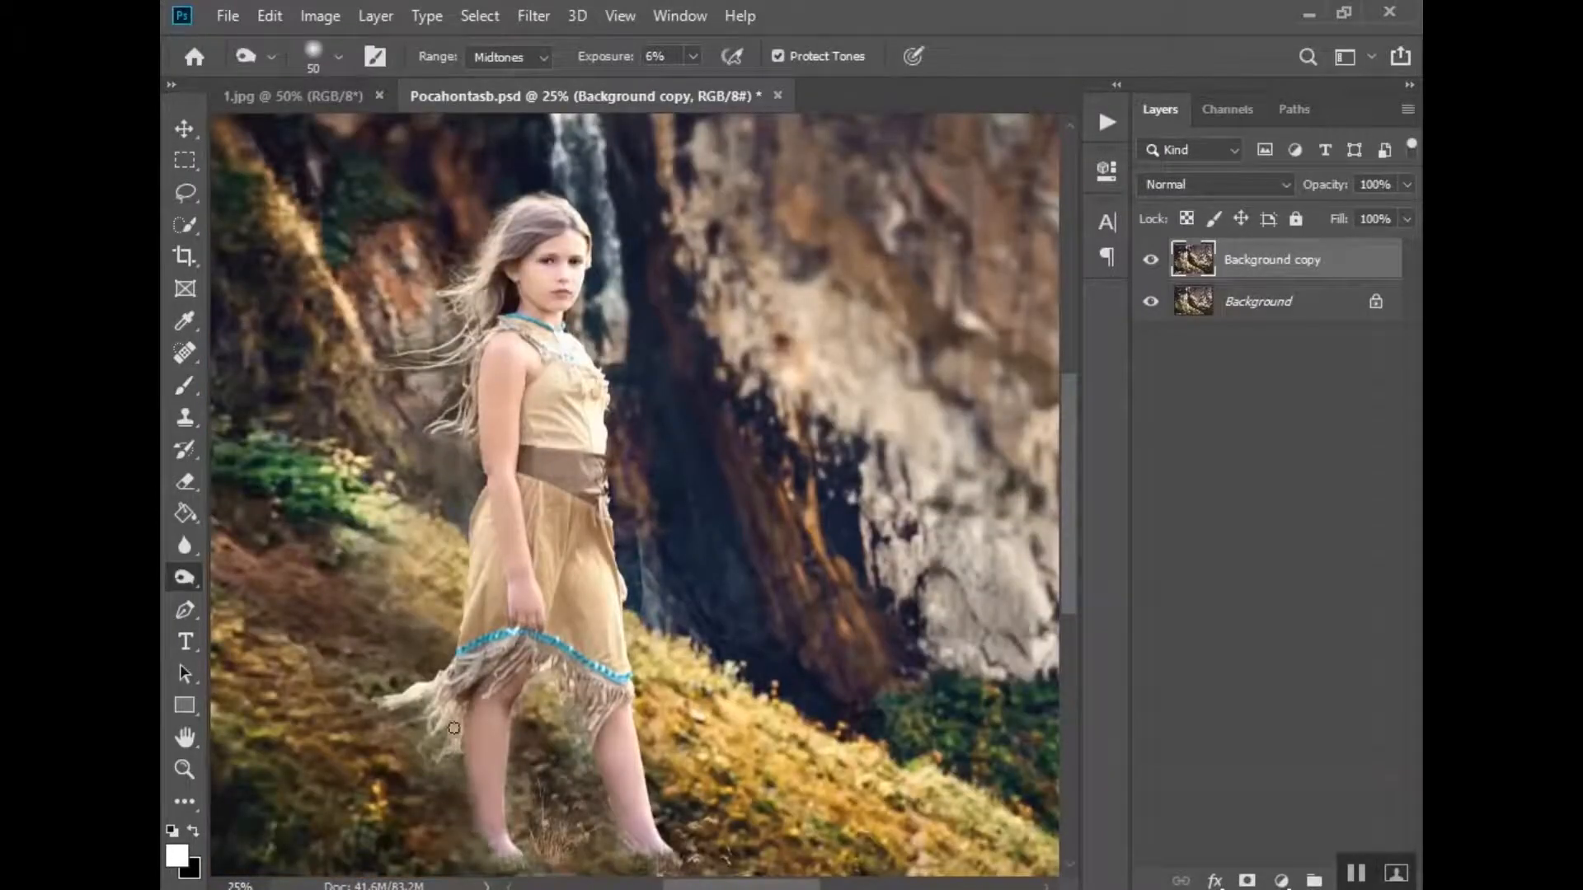
pyautogui.moveTo(611, 813); pyautogui.dragTo(652, 859)
pyautogui.moveTo(521, 691); pyautogui.dragTo(578, 730)
pyautogui.scroll(3, 527, 461)
pyautogui.scroll(3, 511, 413)
pyautogui.press('[')
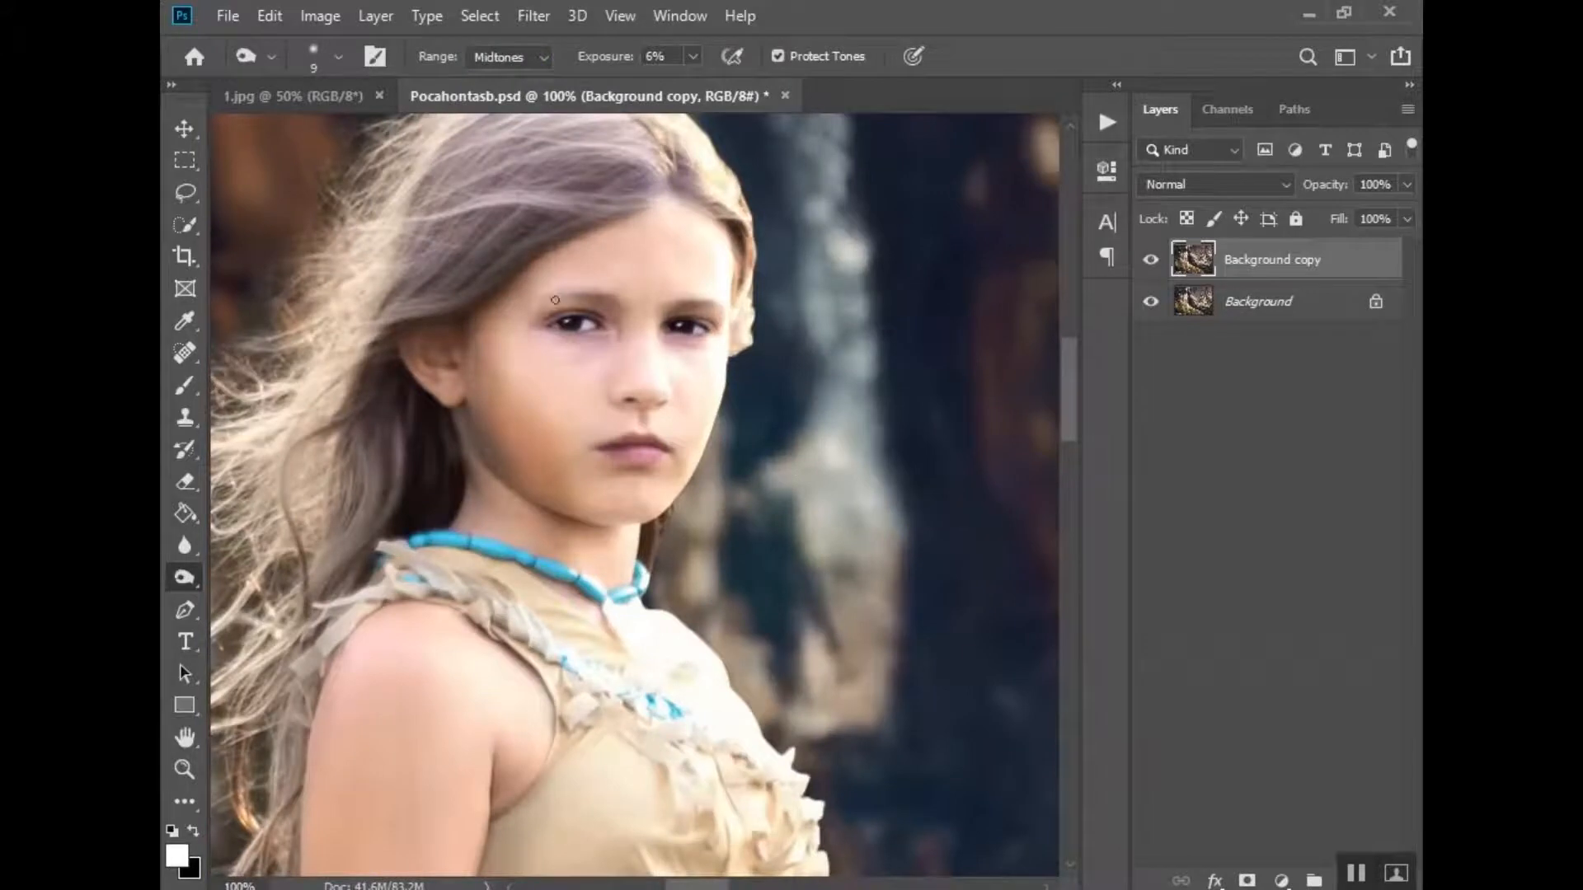
pyautogui.click(508, 57)
pyautogui.click(503, 116)
pyautogui.moveTo(689, 484)
pyautogui.mouseDown()
pyautogui.moveTo(700, 428)
pyautogui.moveTo(664, 389)
pyautogui.mouseUp()
pyautogui.scroll(3, 635, 396)
# - Add a layer mask to Background copy and set up a black brush at 8% opacity with a larger size
pyautogui.click(1247, 880)
pyautogui.click(184, 385)
pyautogui.scroll(-5, 495, 412)
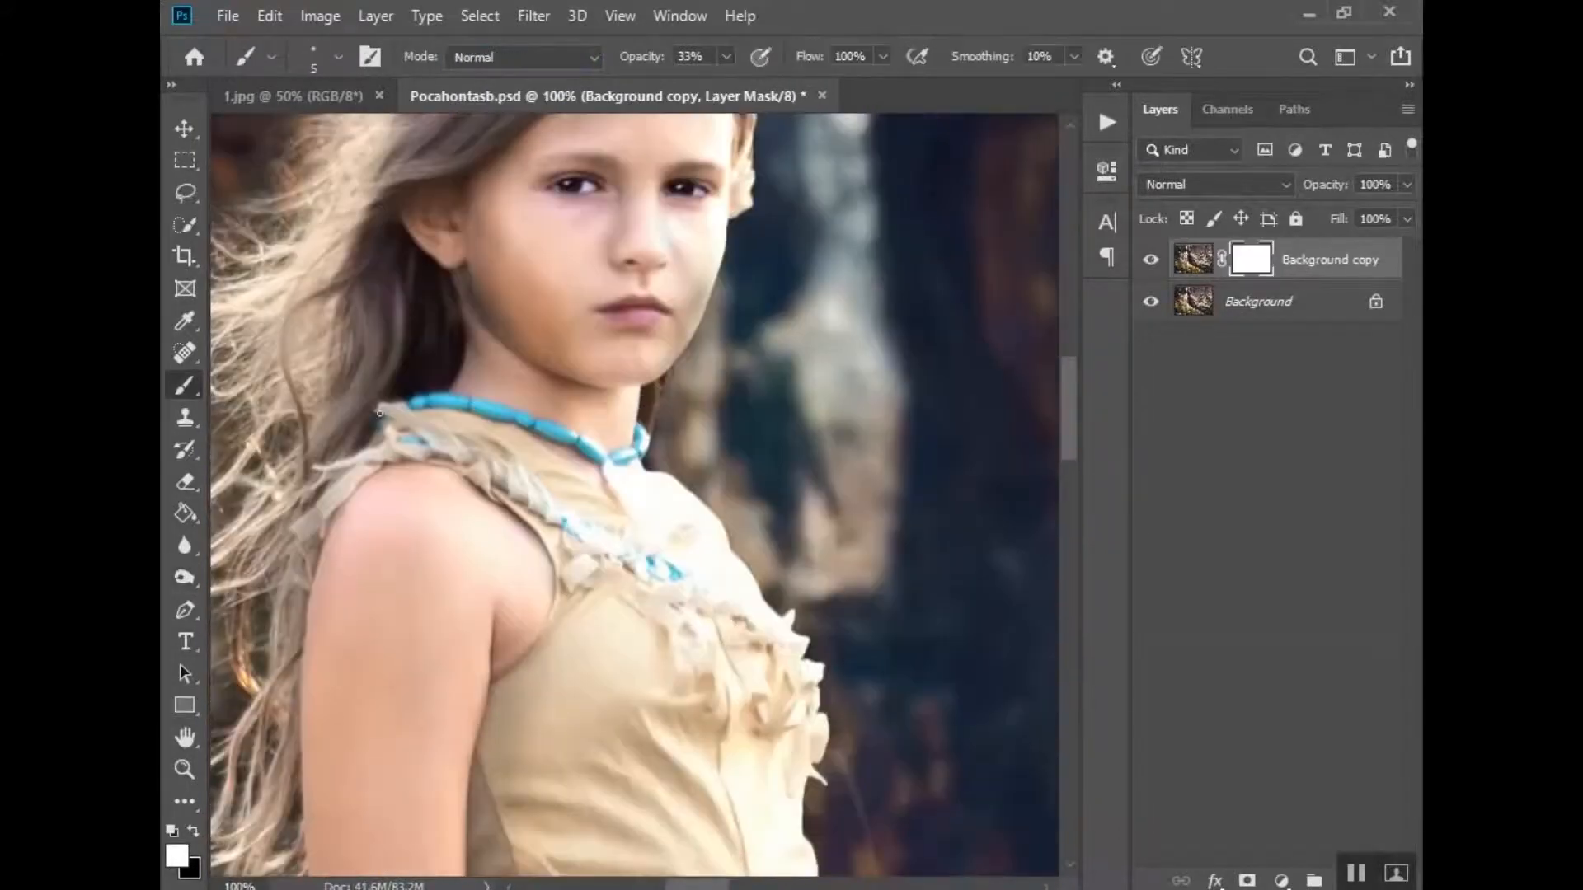
pyautogui.press('x')
pyautogui.keyDown('alt'); pyautogui.click(498, 509); pyautogui.keyUp('alt')
pyautogui.keyDown('alt'); pyautogui.click(498, 508); pyautogui.keyUp('alt')
pyautogui.keyDown('alt'); pyautogui.click(498, 509); pyautogui.keyUp('alt')
pyautogui.press('0')
pyautogui.press('8')
pyautogui.press(']')
pyautogui.press(']')
pyautogui.press(']')
pyautogui.press(']')
pyautogui.press(']')
pyautogui.press(']')
pyautogui.press(']')
pyautogui.press(']')
pyautogui.press(']')
pyautogui.press(']')
pyautogui.press(']')
pyautogui.press(']')
pyautogui.press(']')
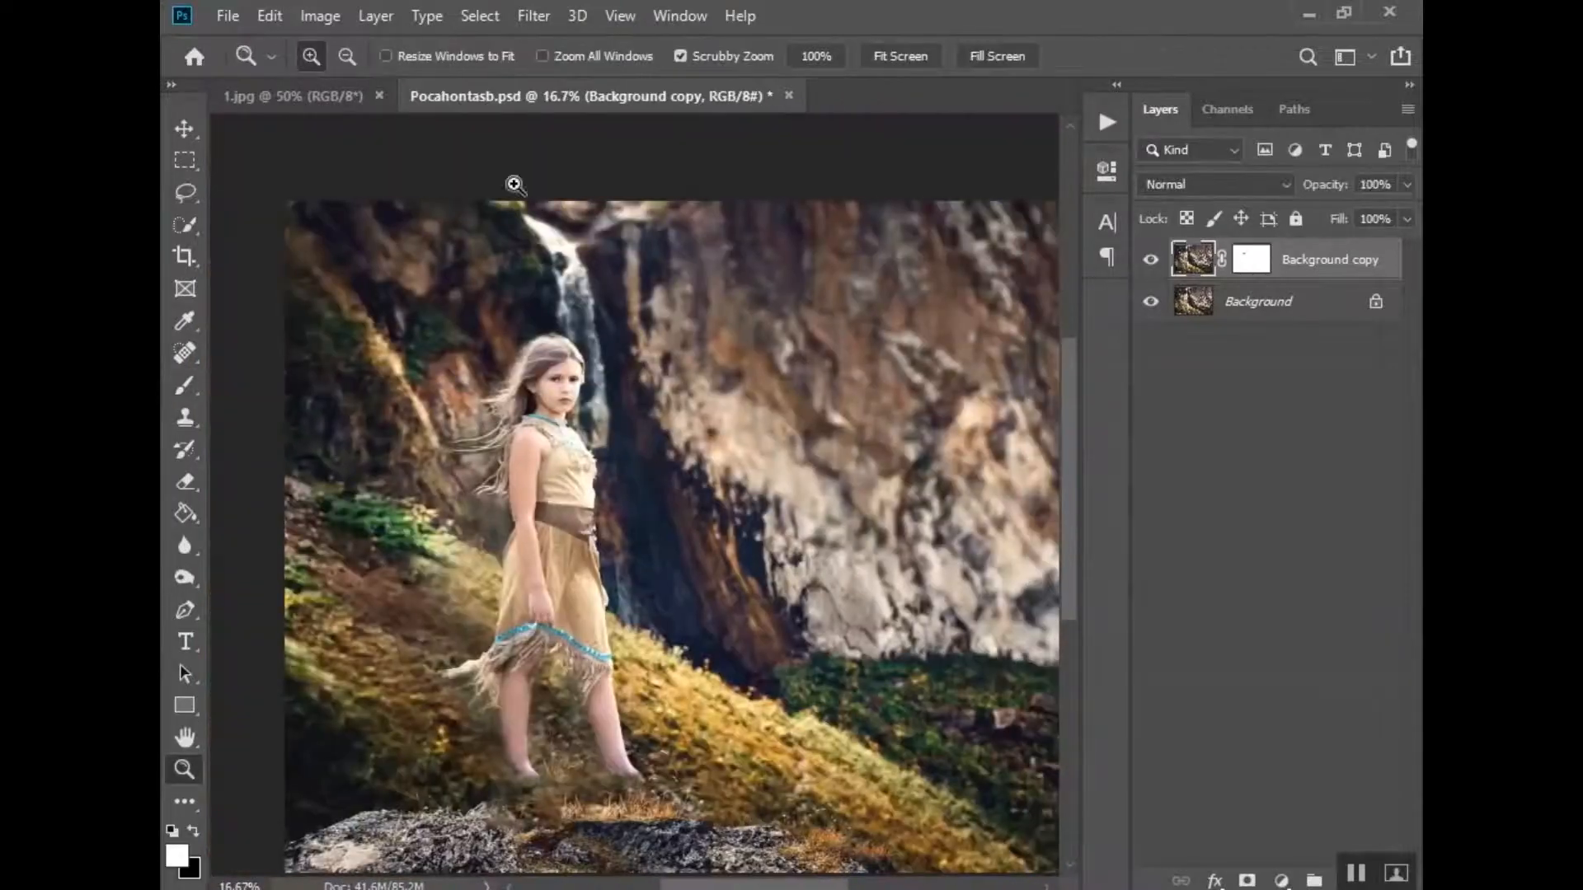
# - Toggle the visibility of the Deep Rich Amber vignette layer in the Pocahontasc document
pyautogui.click(184, 577)
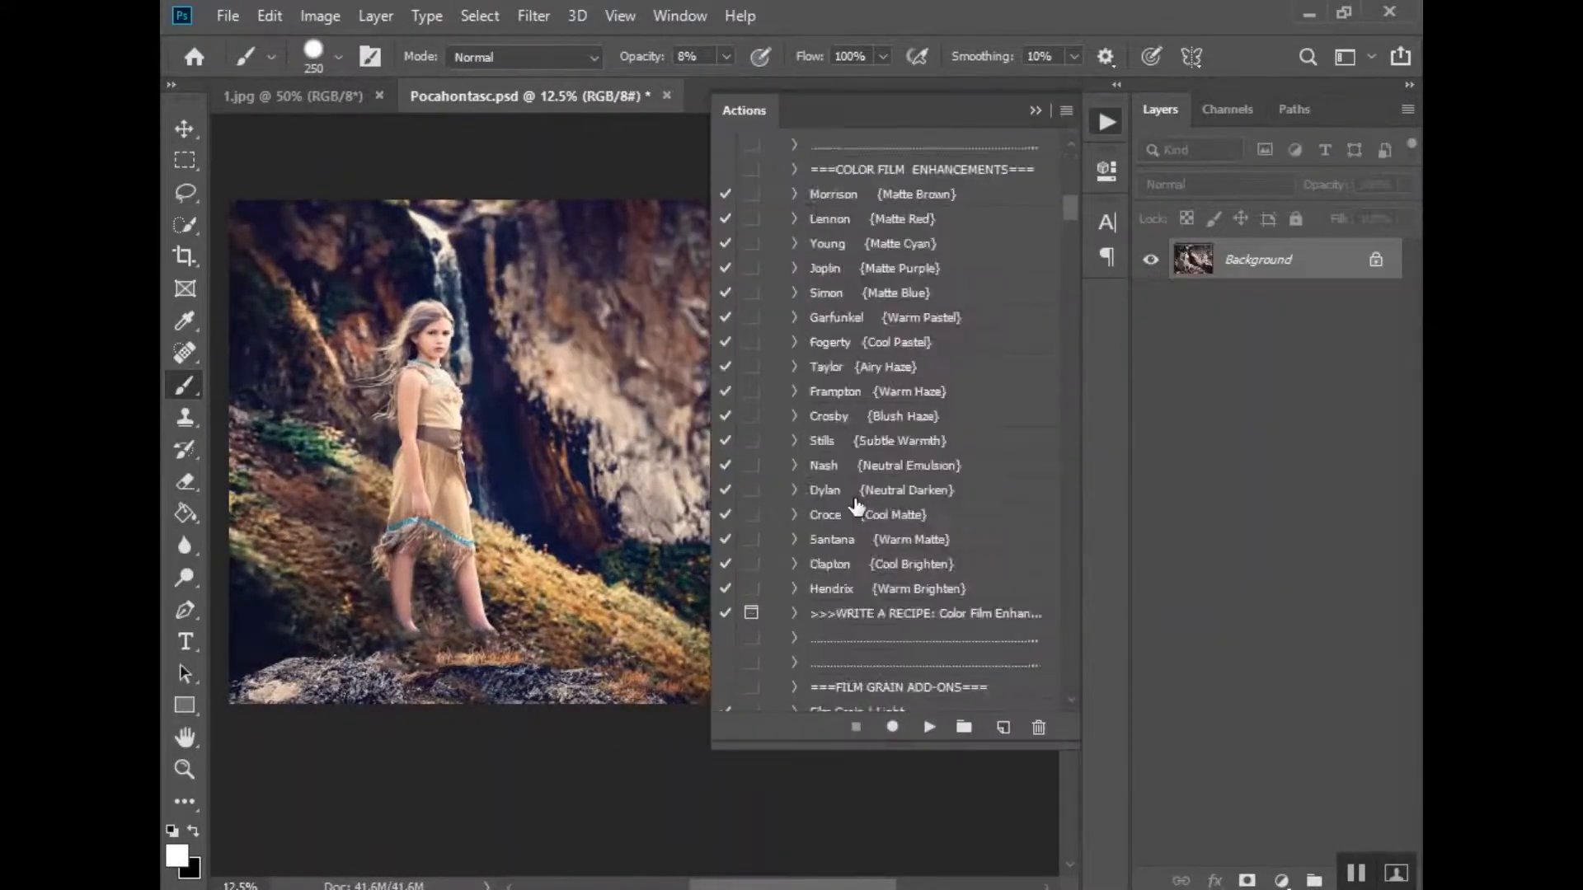
pyautogui.scroll(-15, 857, 504)
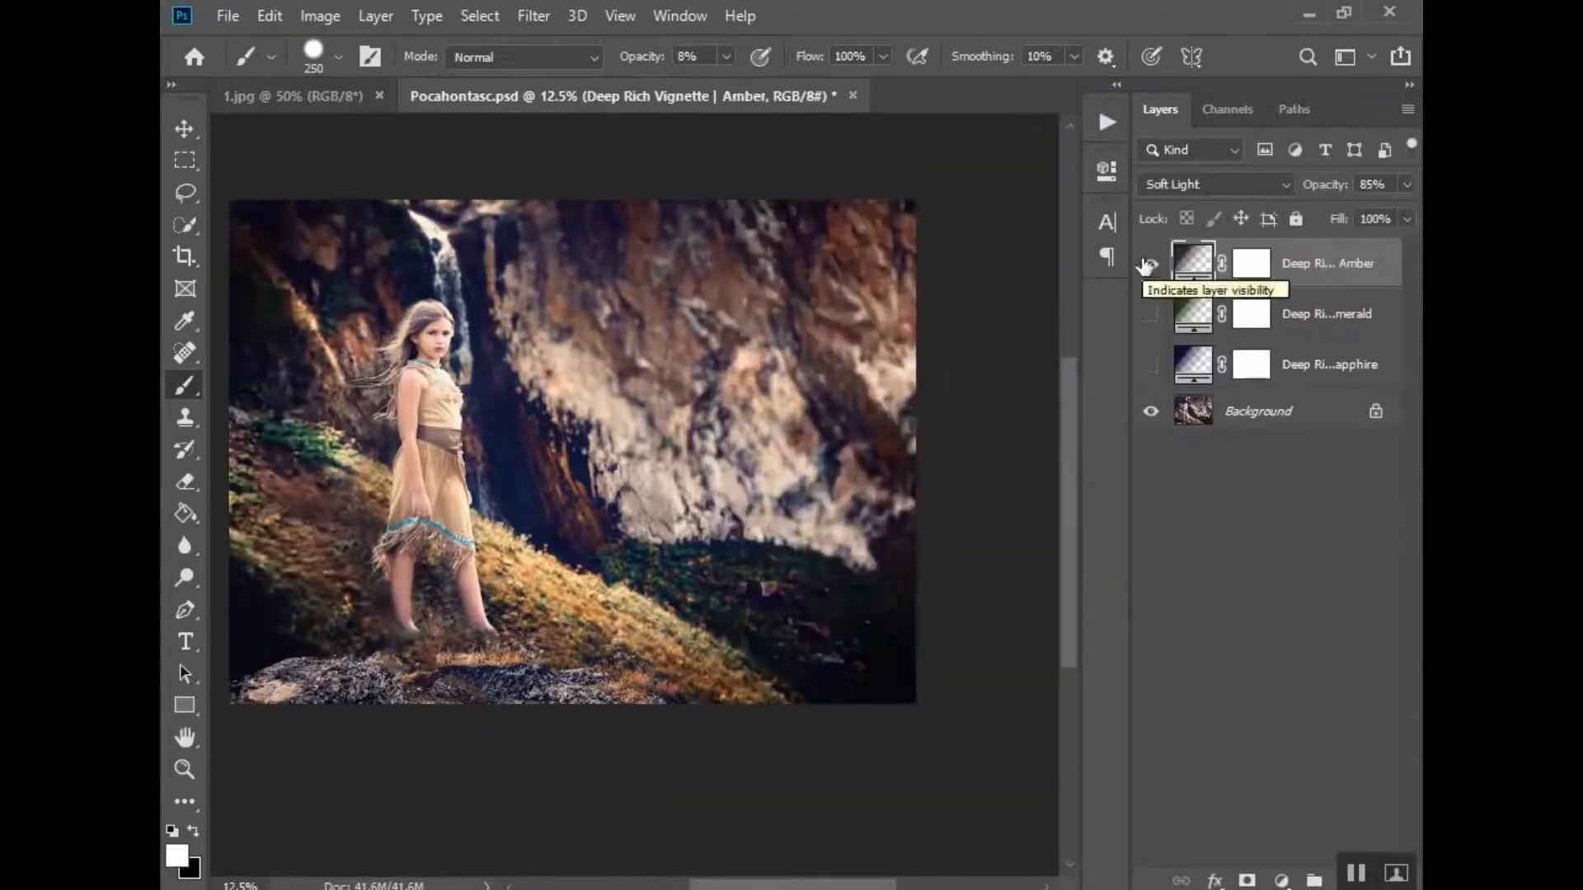
pyautogui.click(1152, 265)
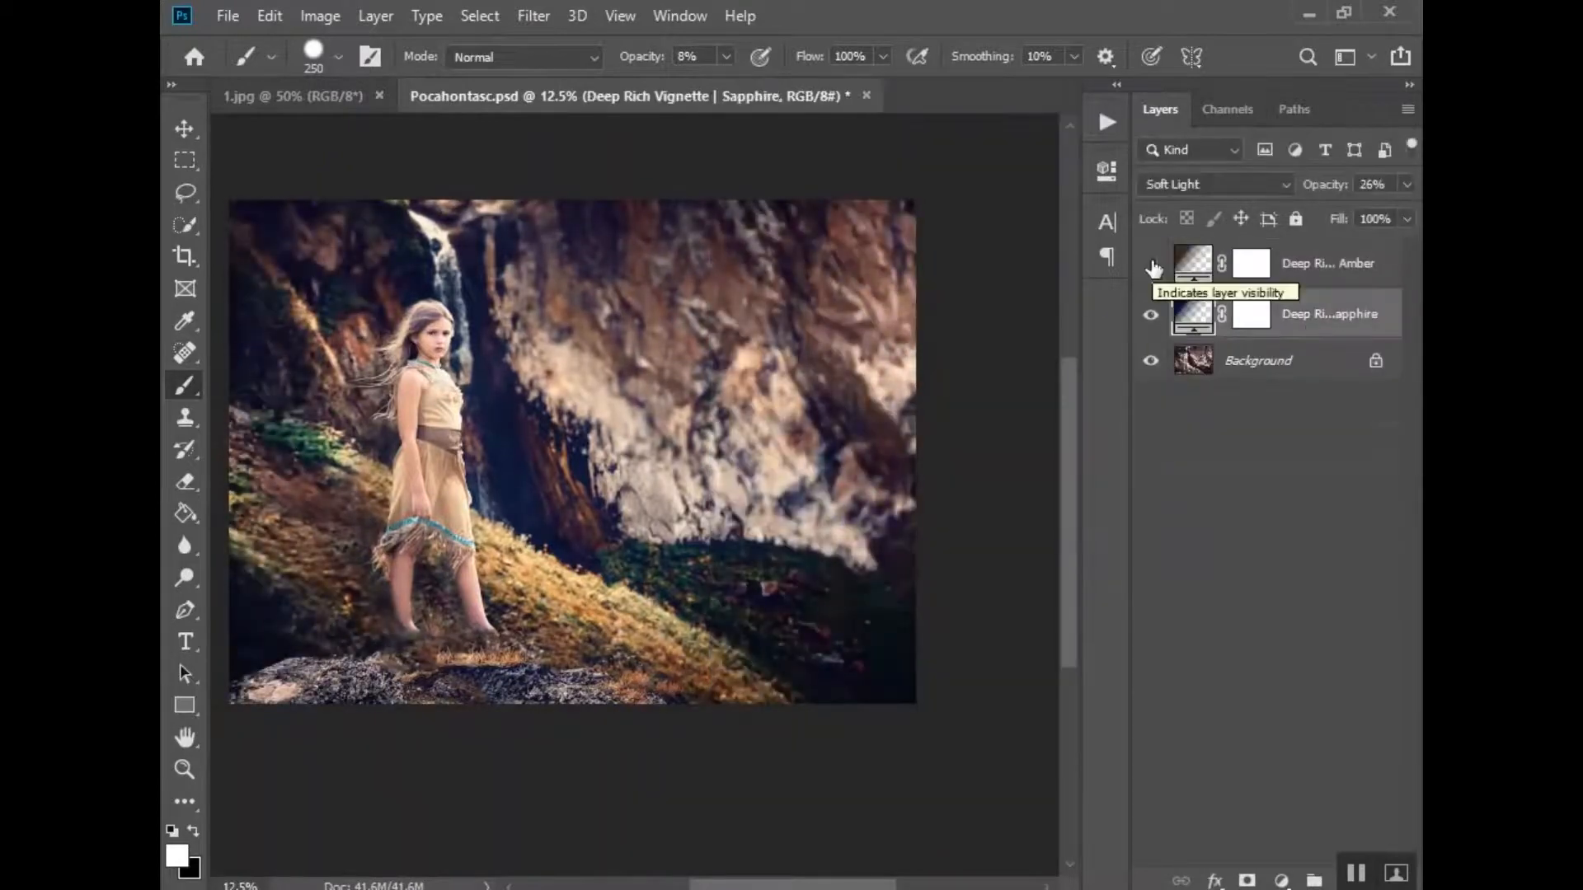